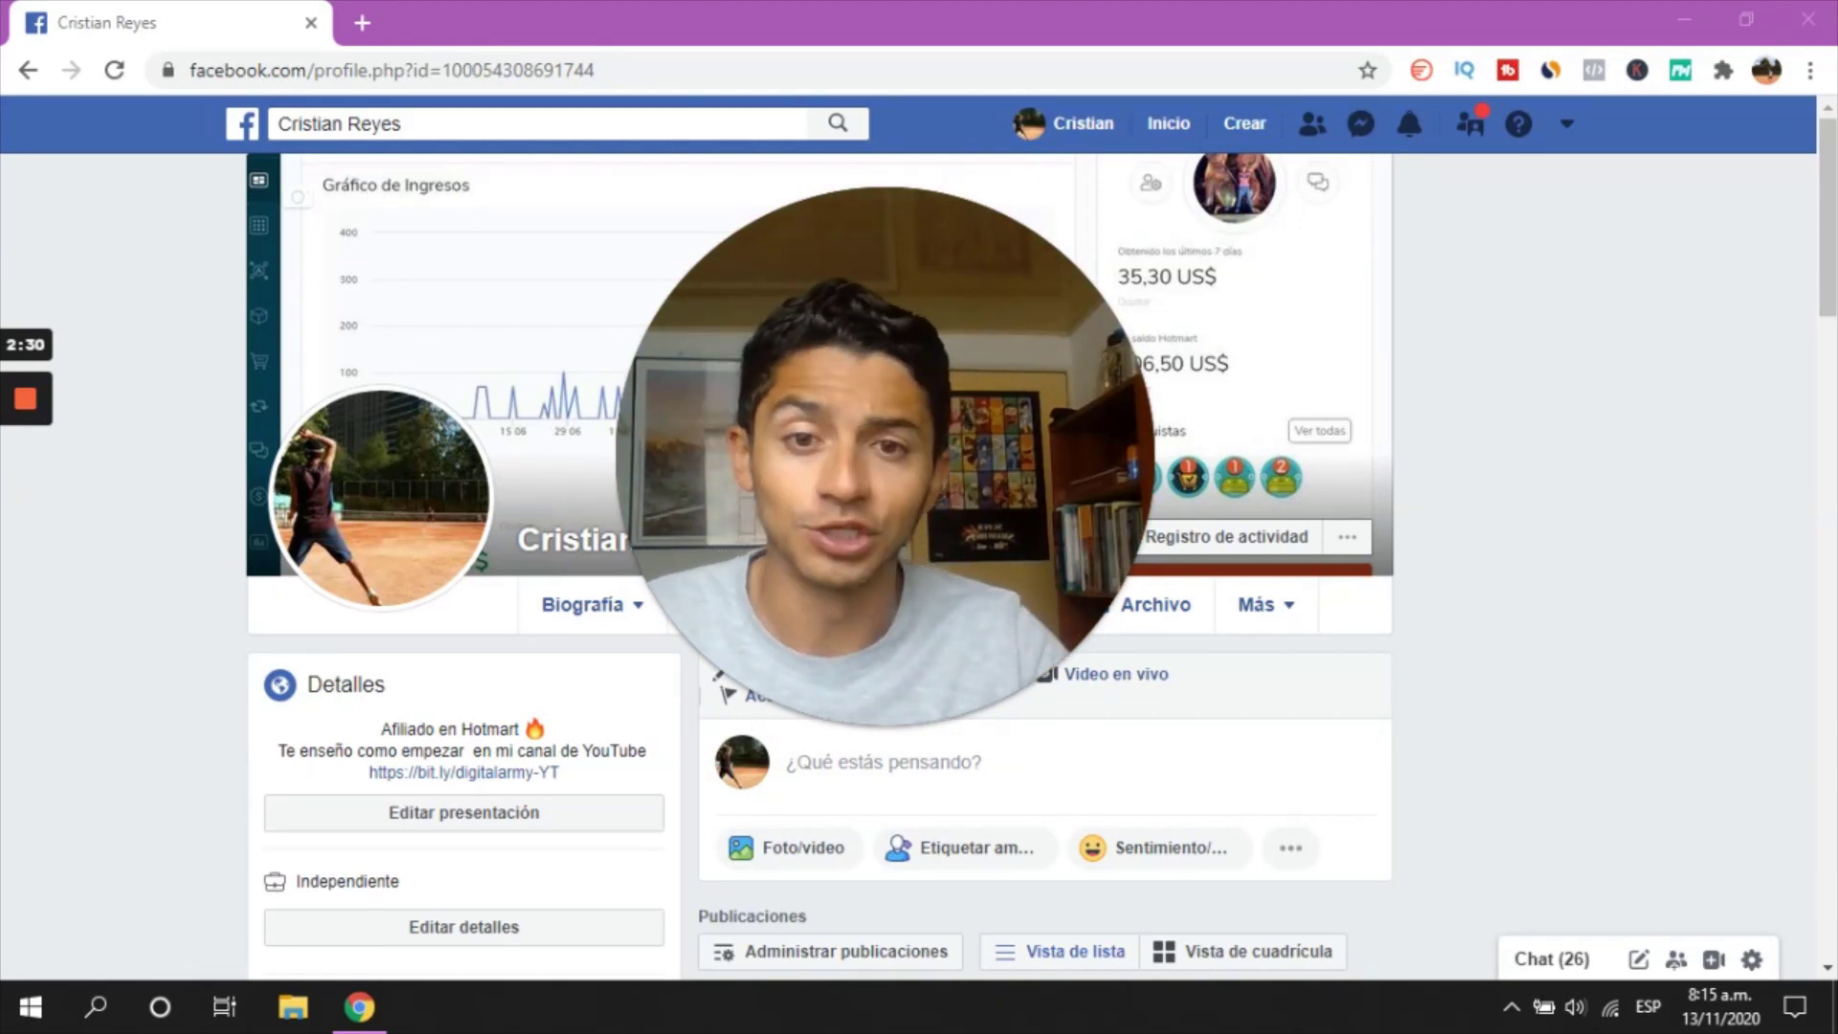
mouse_move(766, 713)
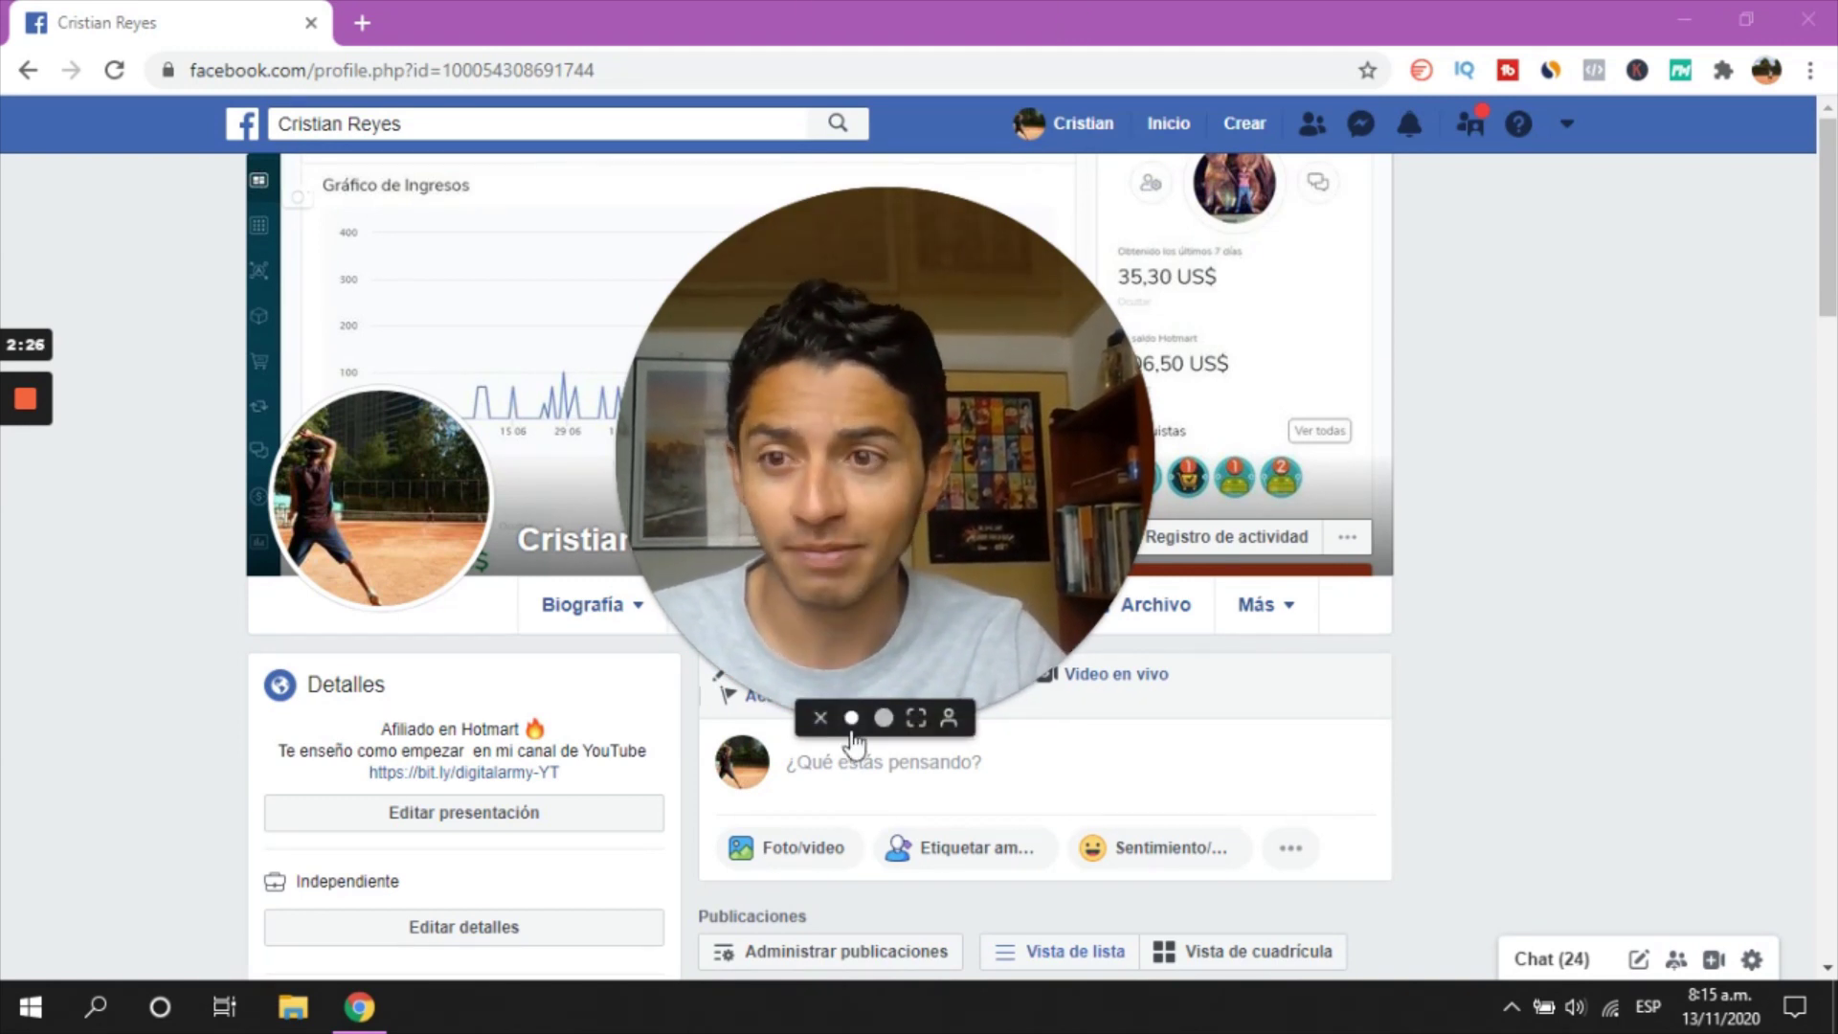
click(883, 715)
drag(807, 626, 782, 317)
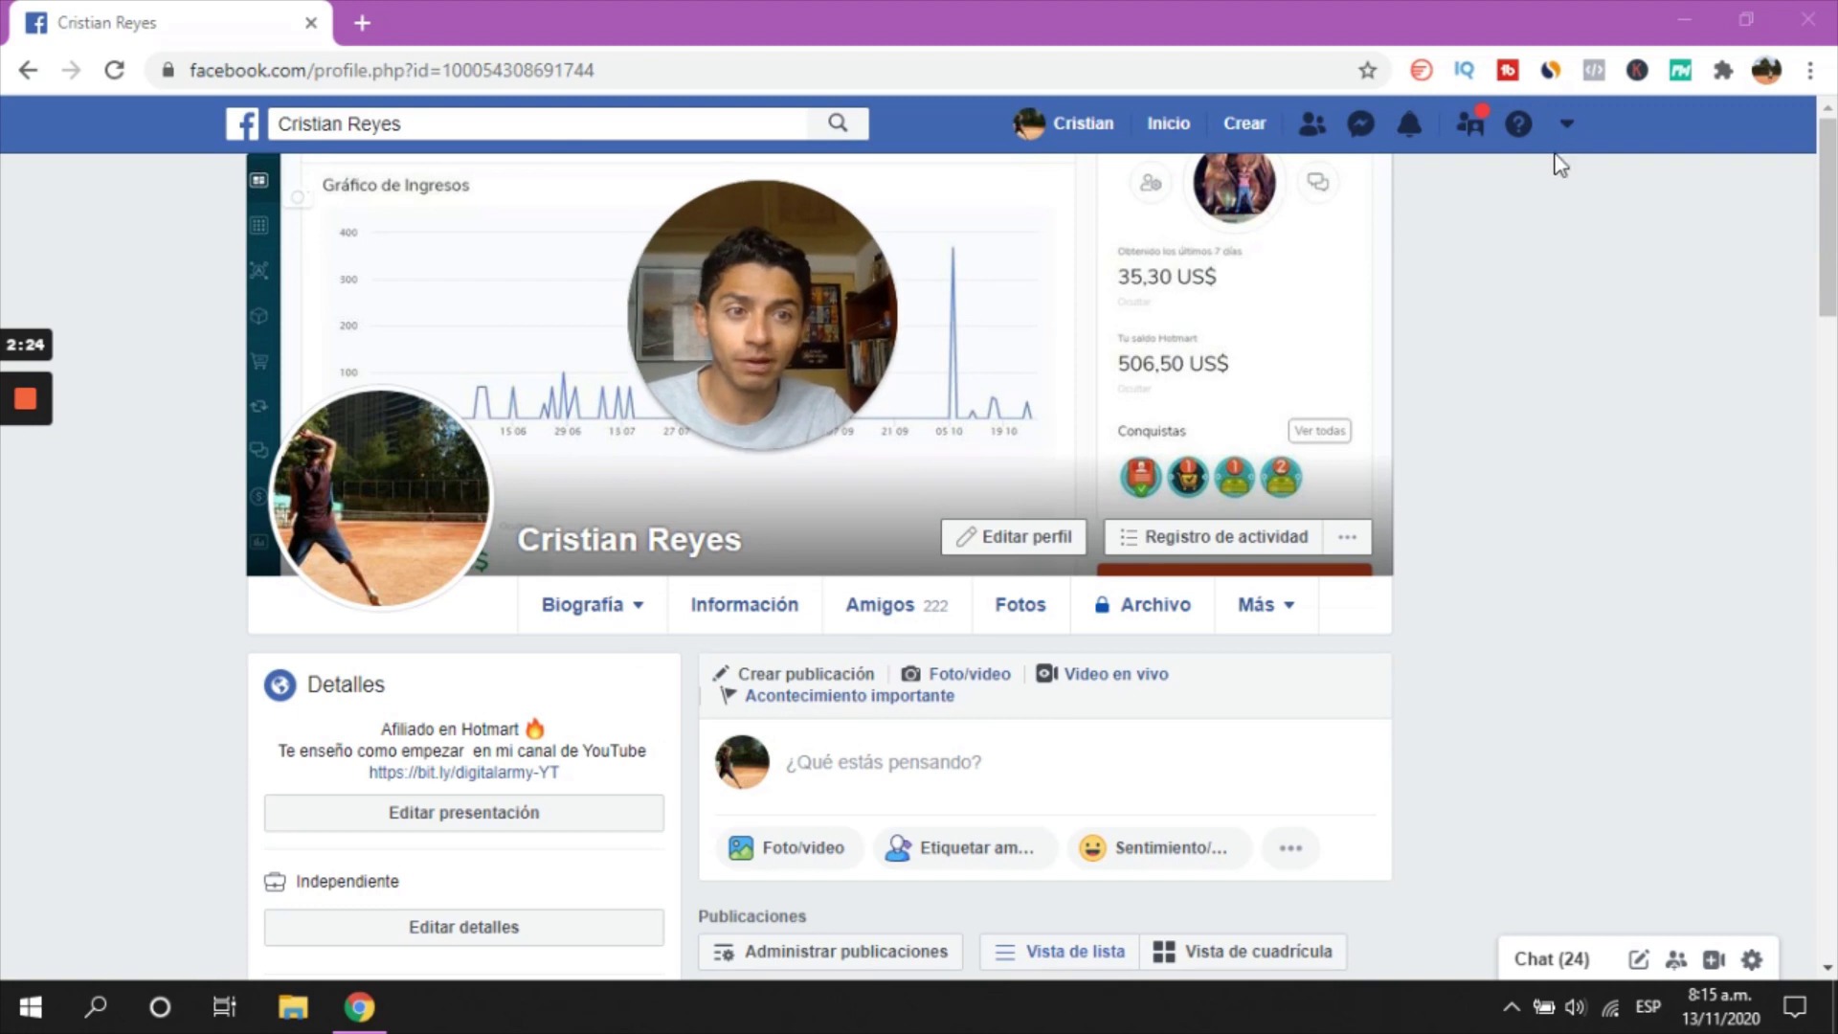
Open the account's general settings and examine the contact set for the advertising account
click(1567, 124)
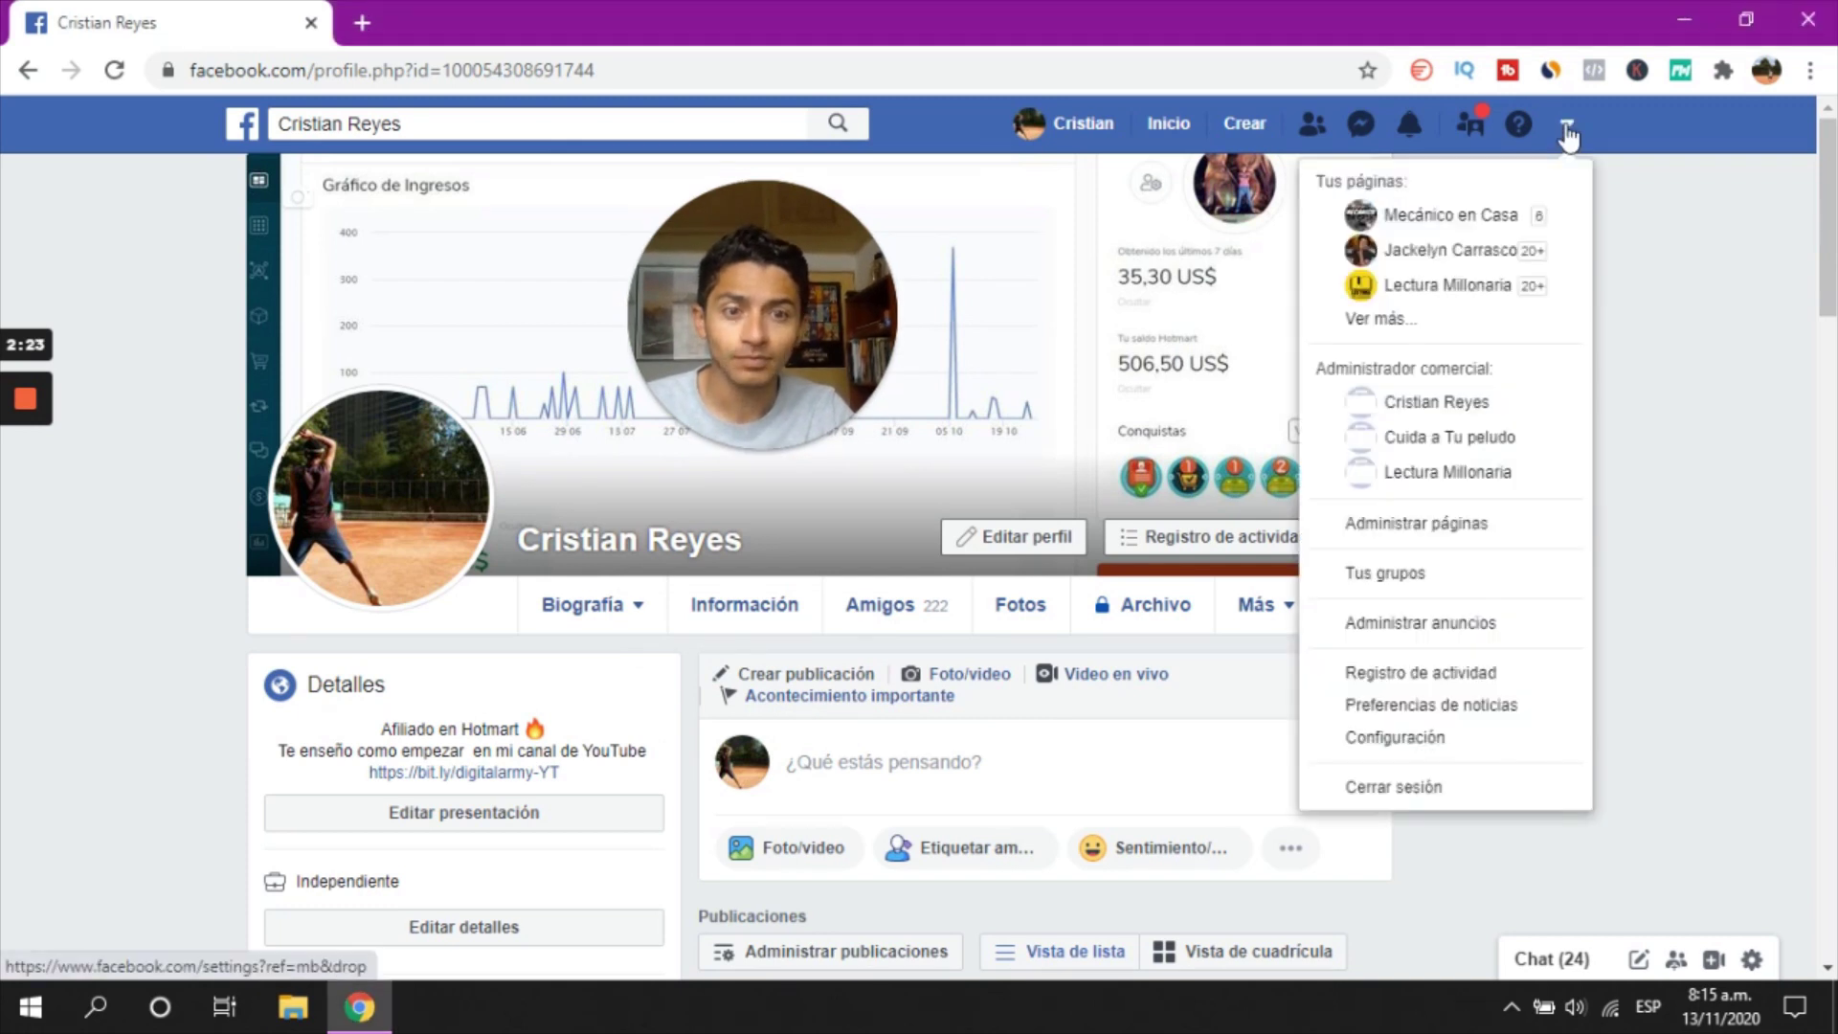
click(1415, 742)
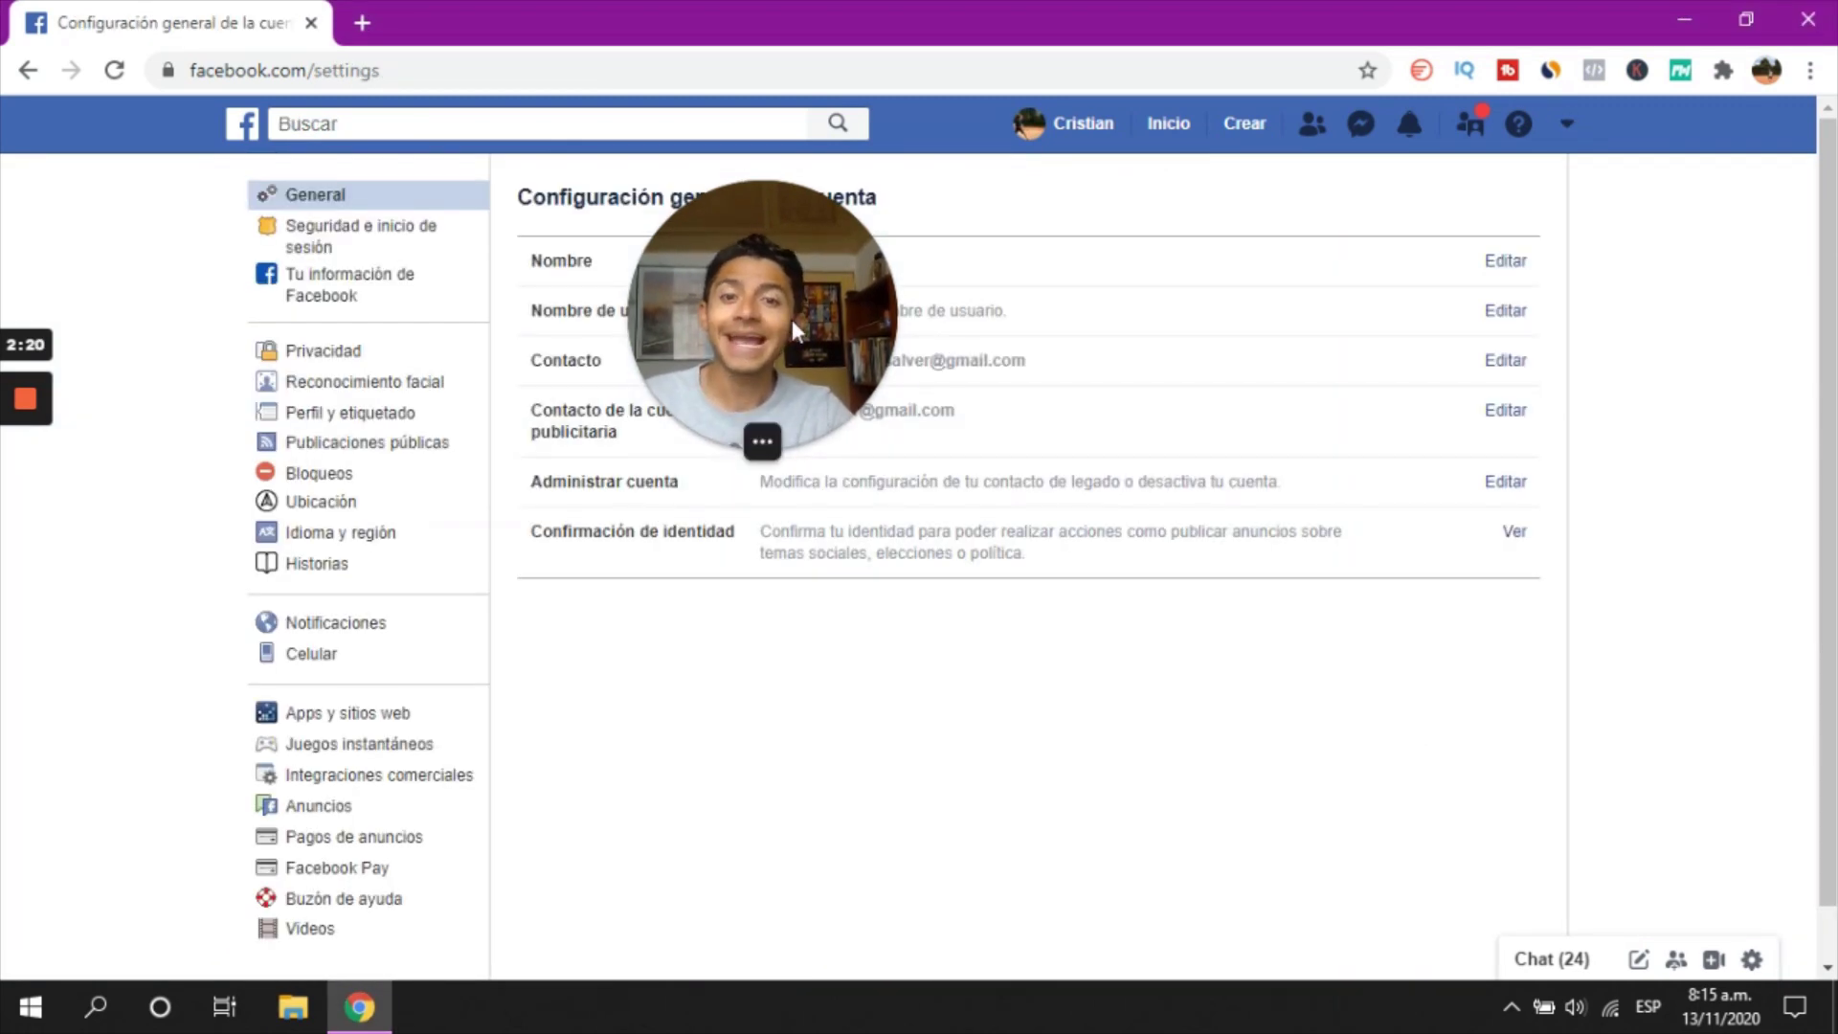
drag(790, 319, 335, 329)
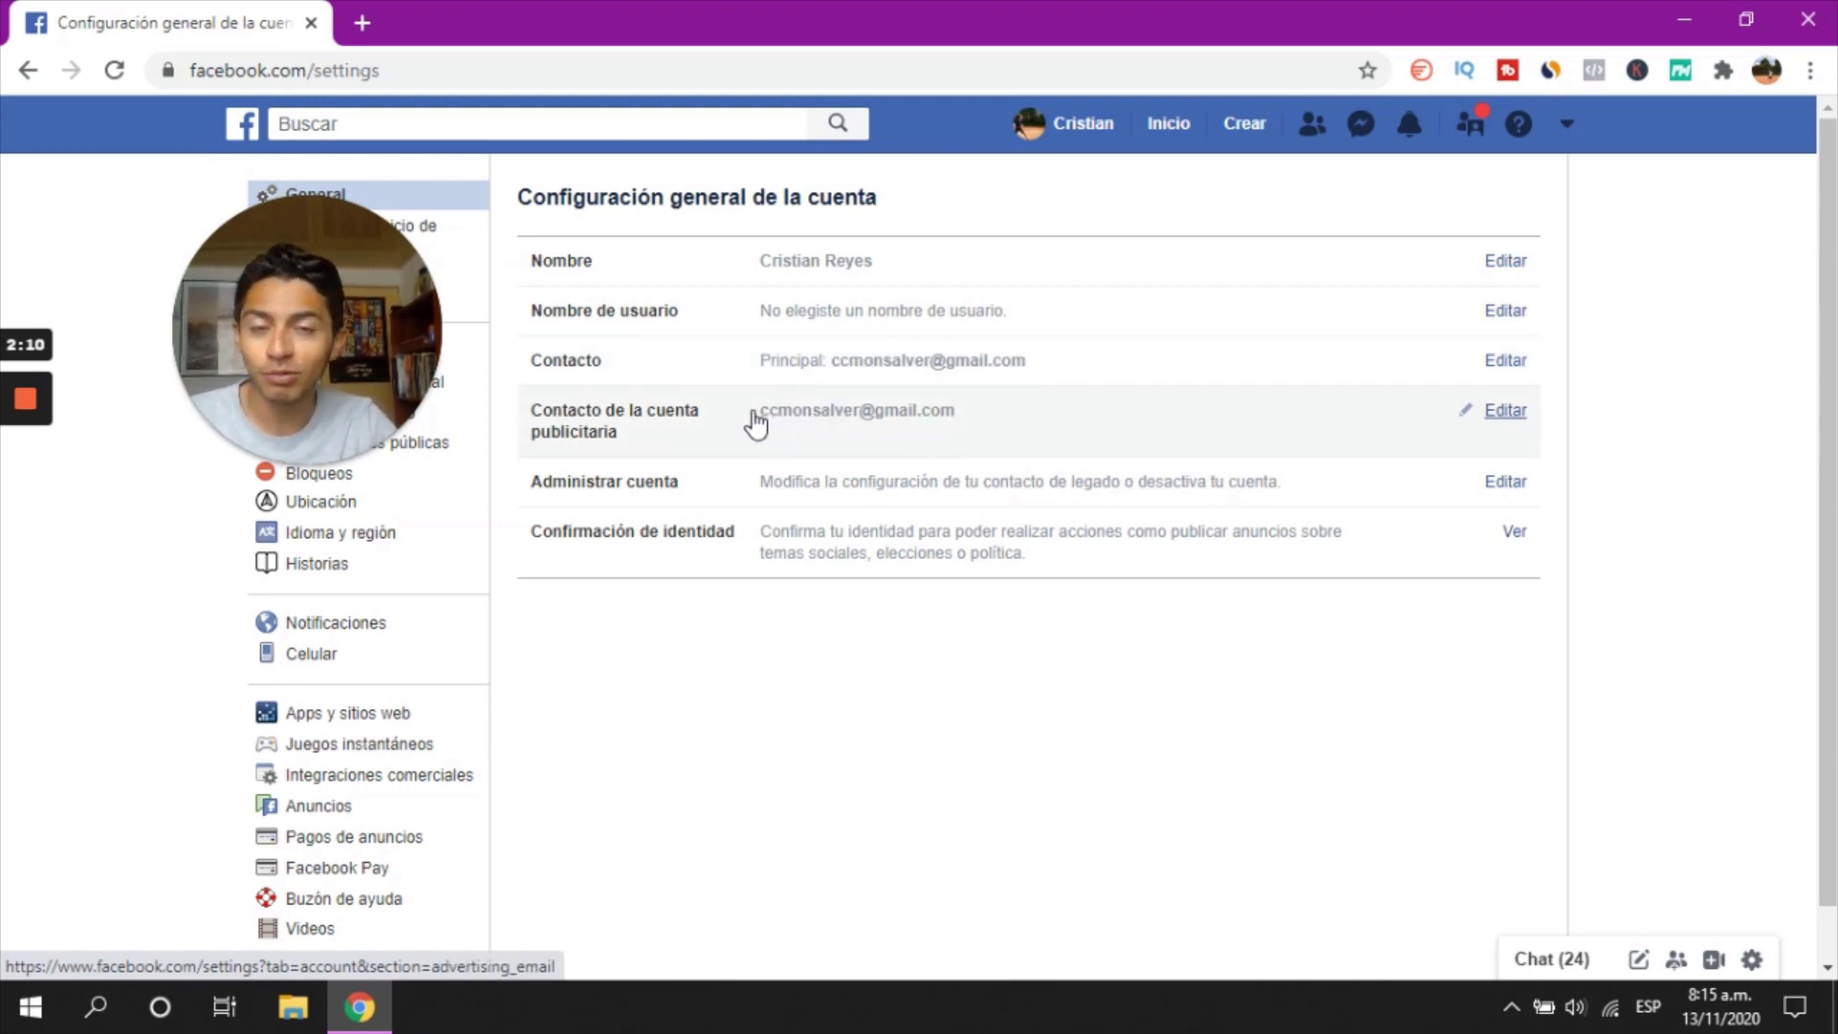
drag(750, 418, 916, 414)
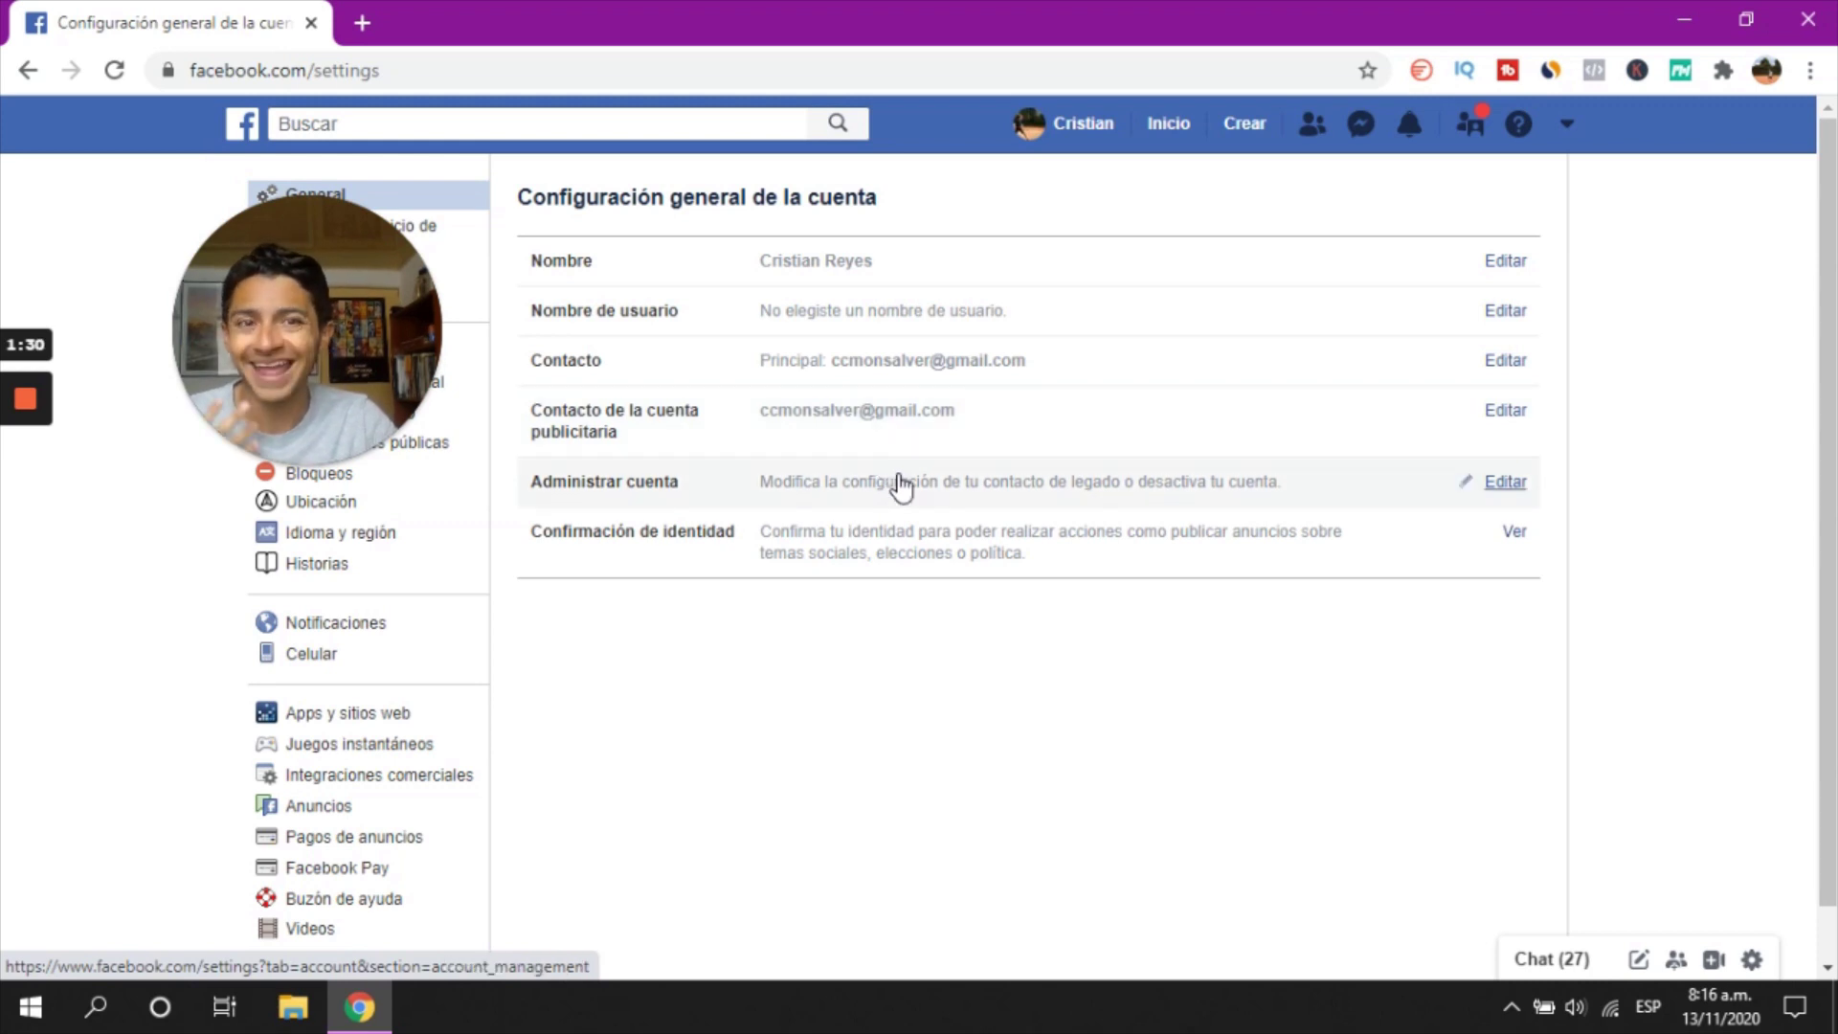
Open the full list of managed pages and go to the personal blog page listed just above Lectura Millonaria
click(1581, 121)
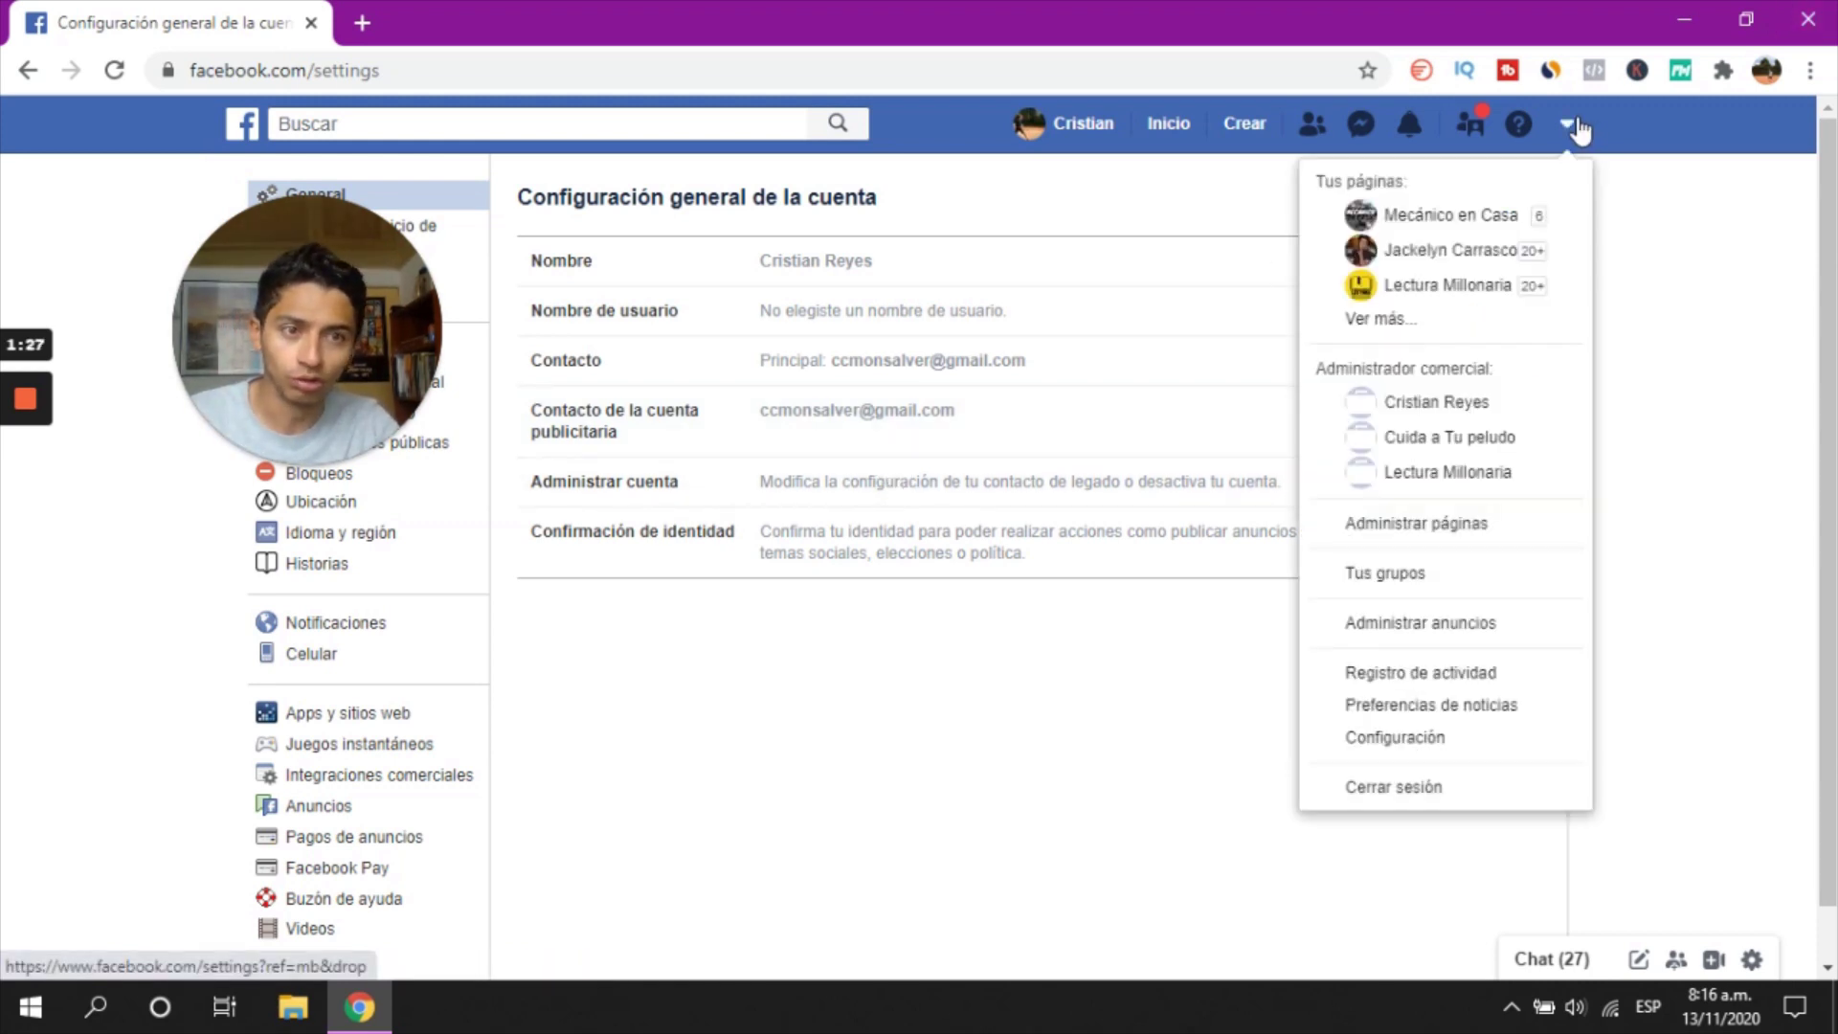
click(1408, 320)
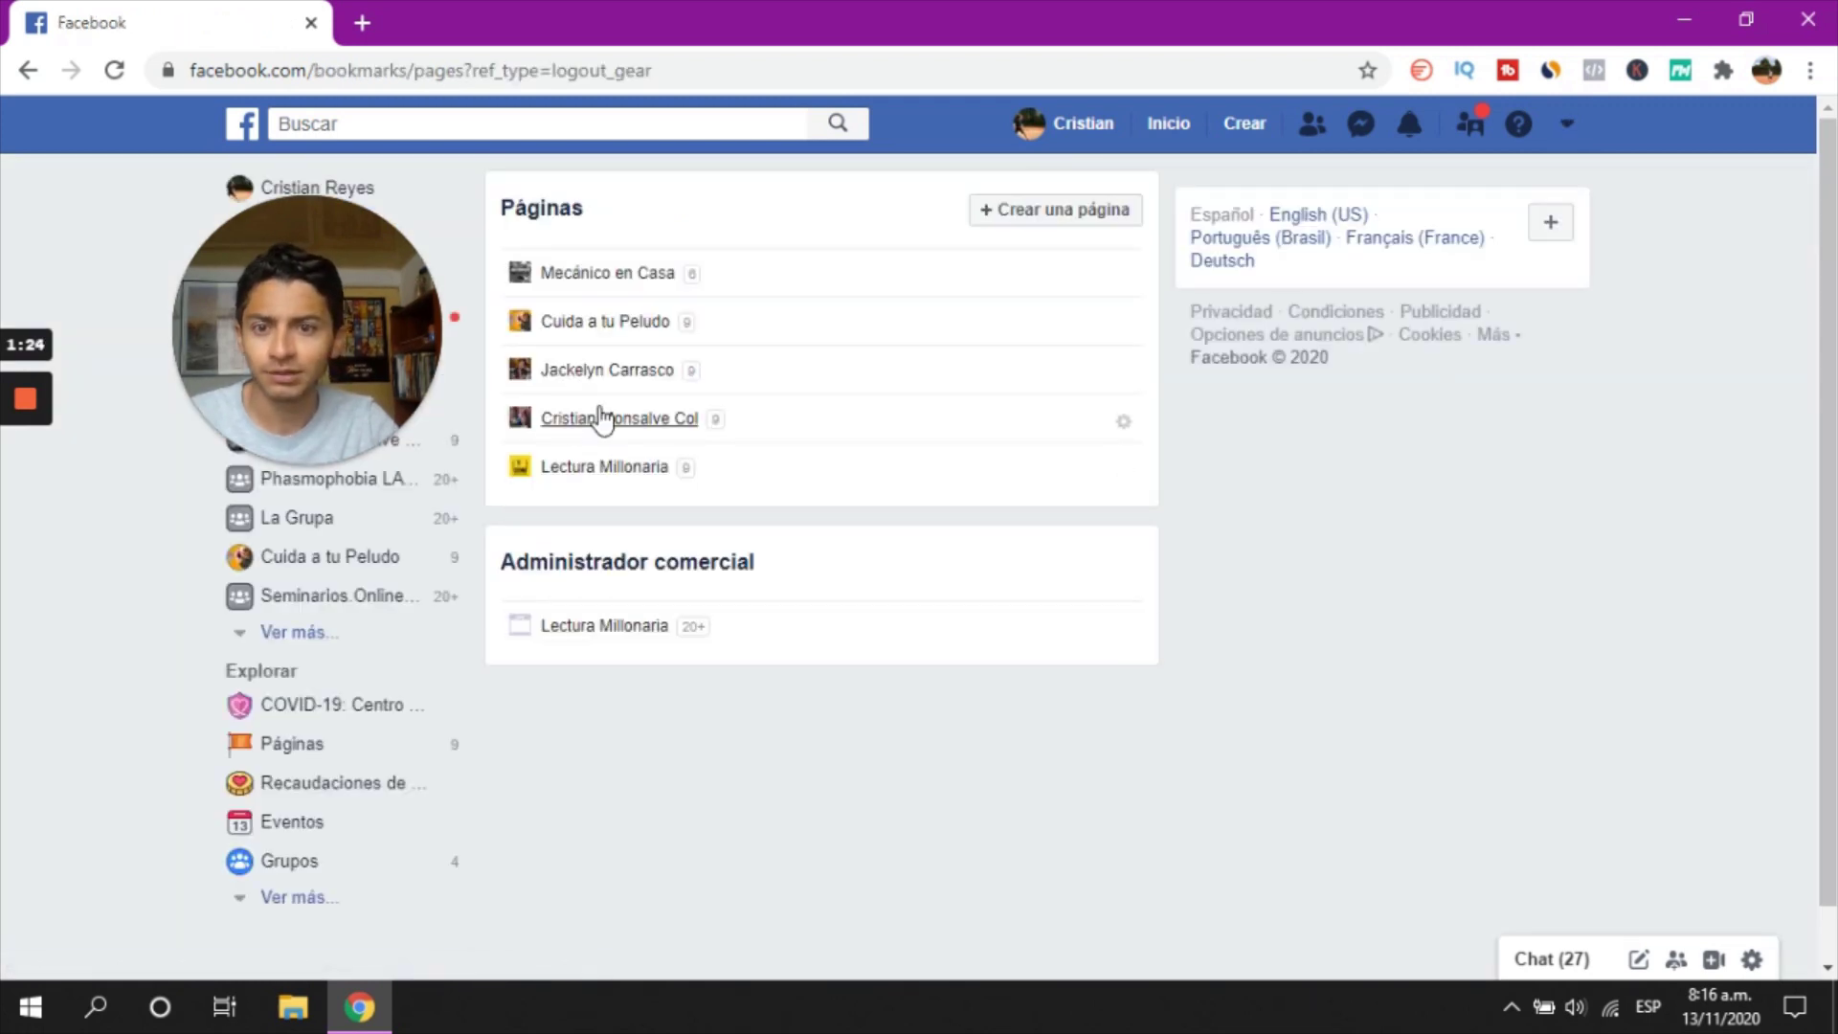
click(601, 418)
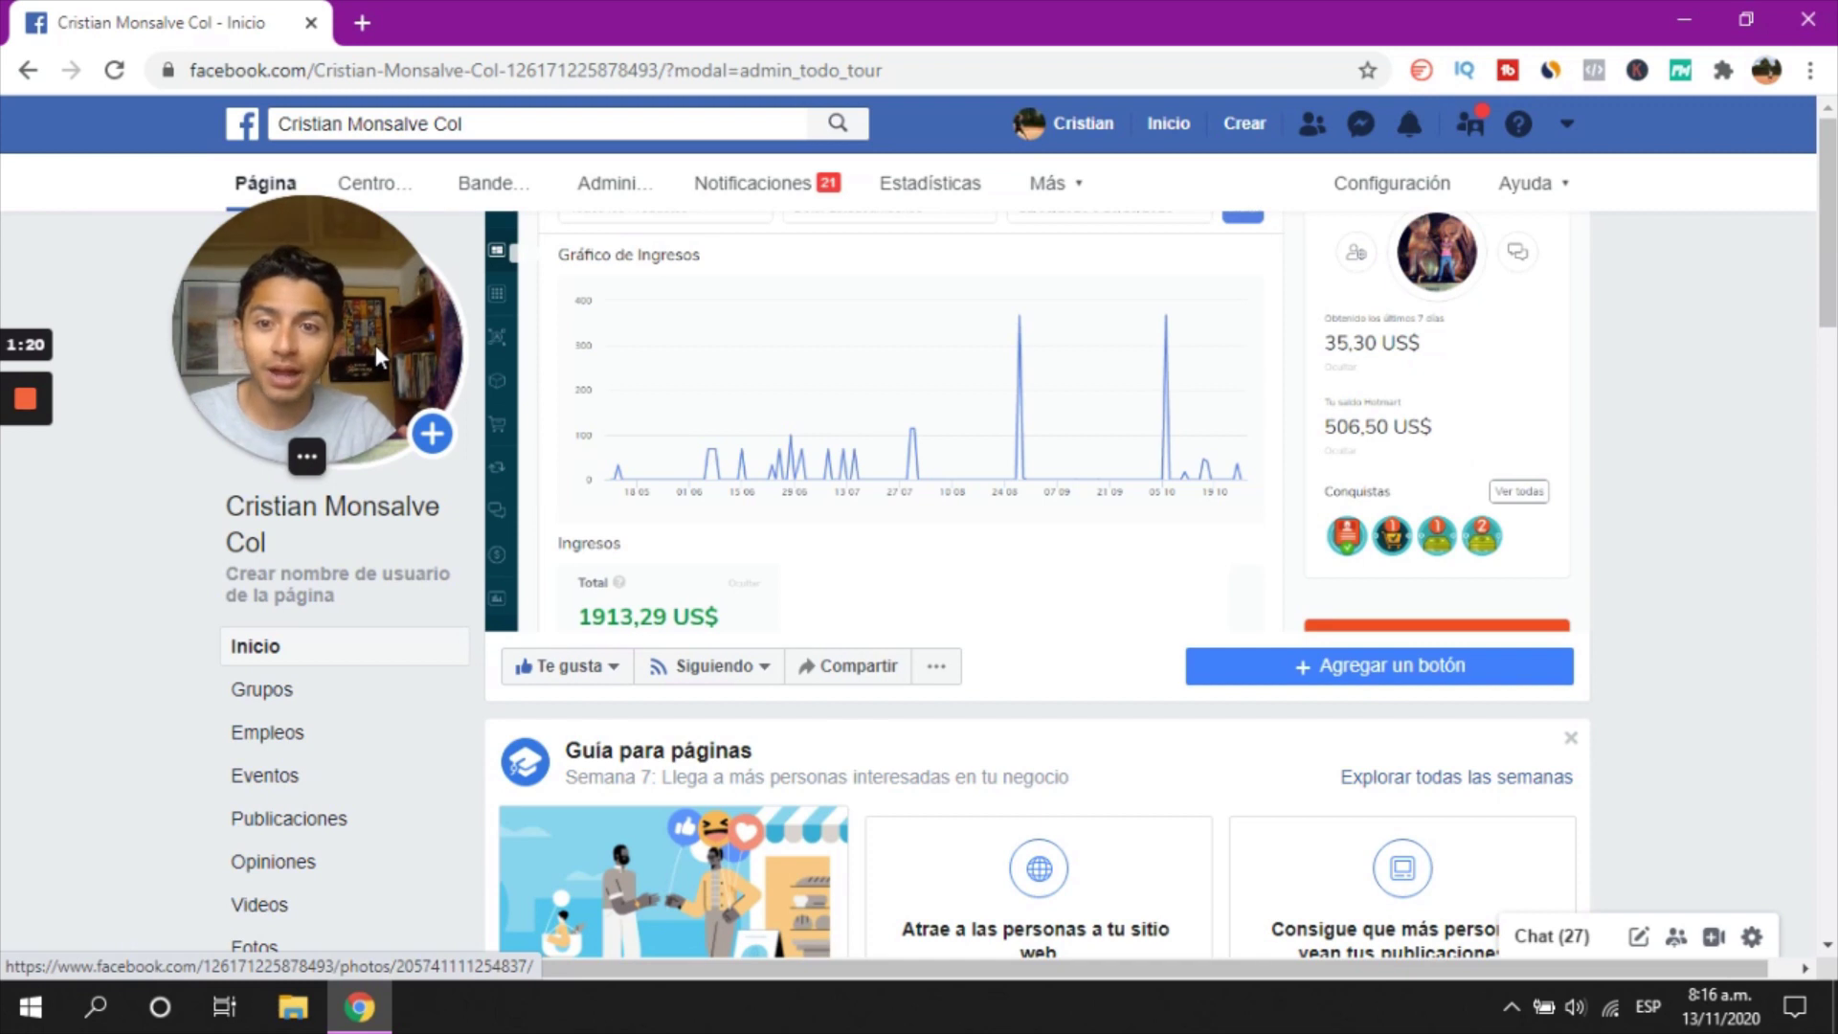
drag(312, 332, 1631, 342)
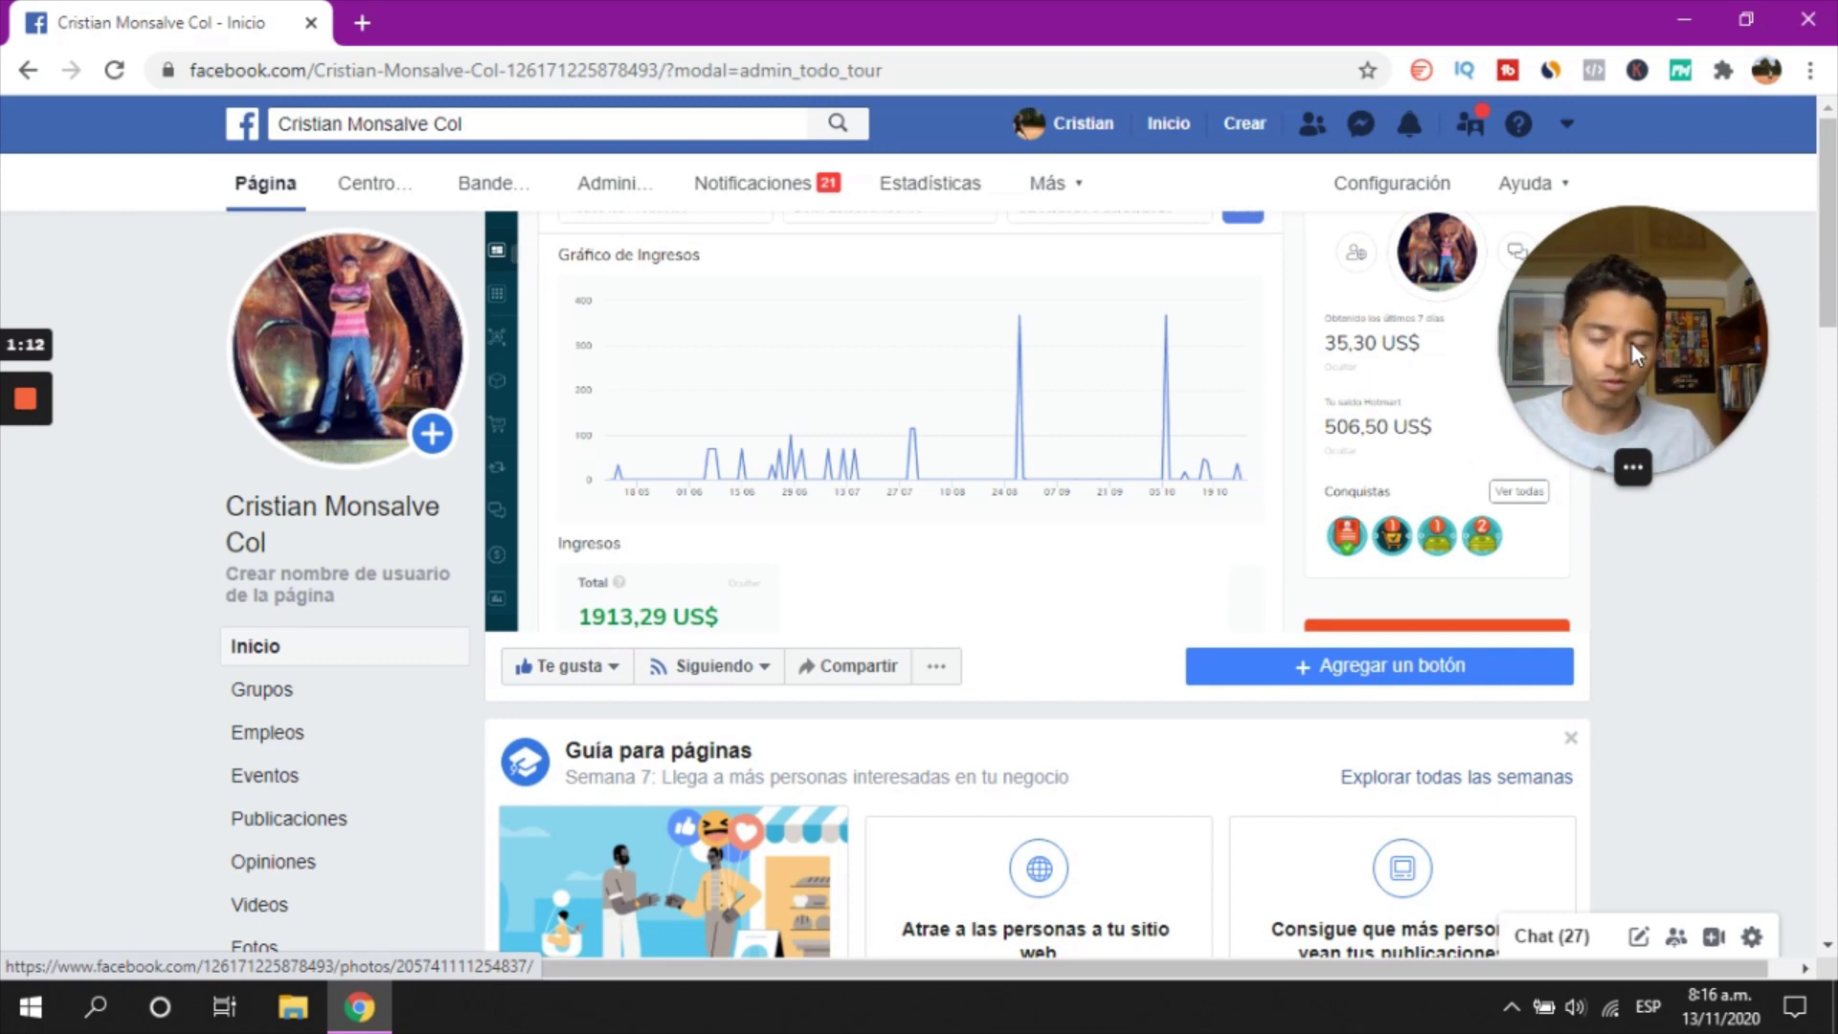
Look through the personal blog page's home feed, from the cover photo to the community details and photos
mouse_move(1537, 381)
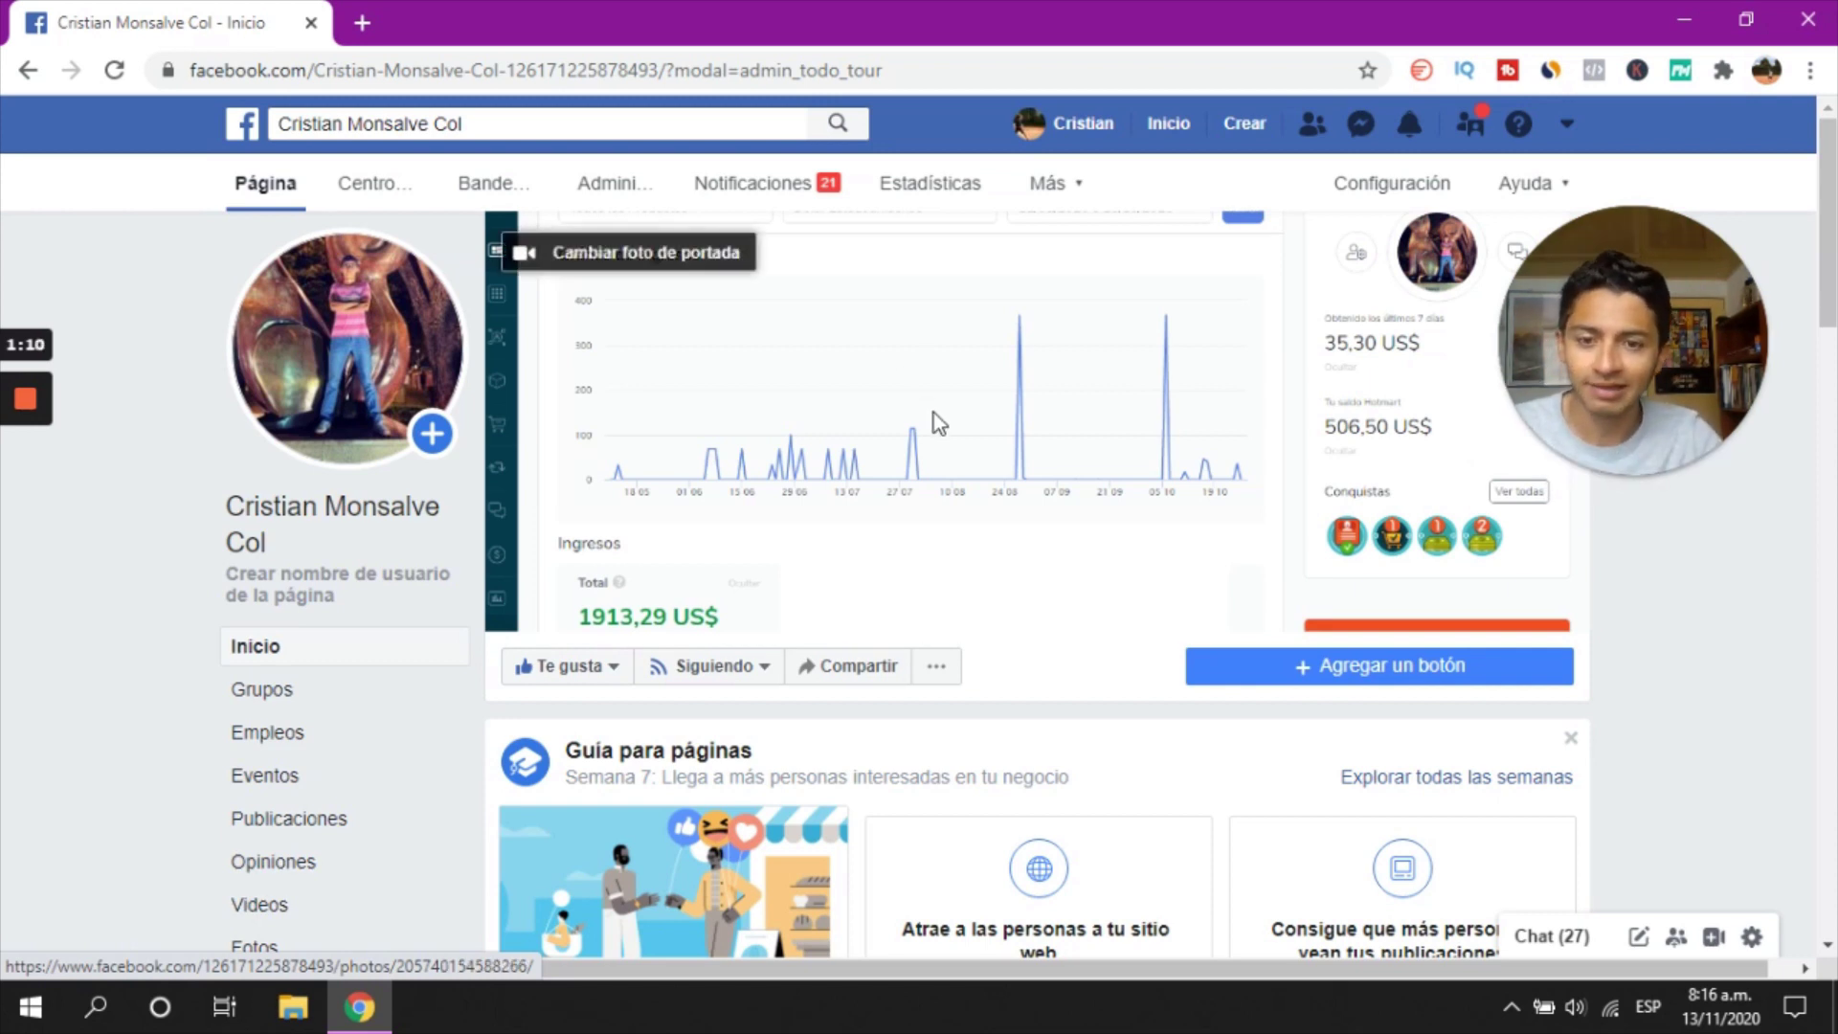
scroll(934, 413, down, 1)
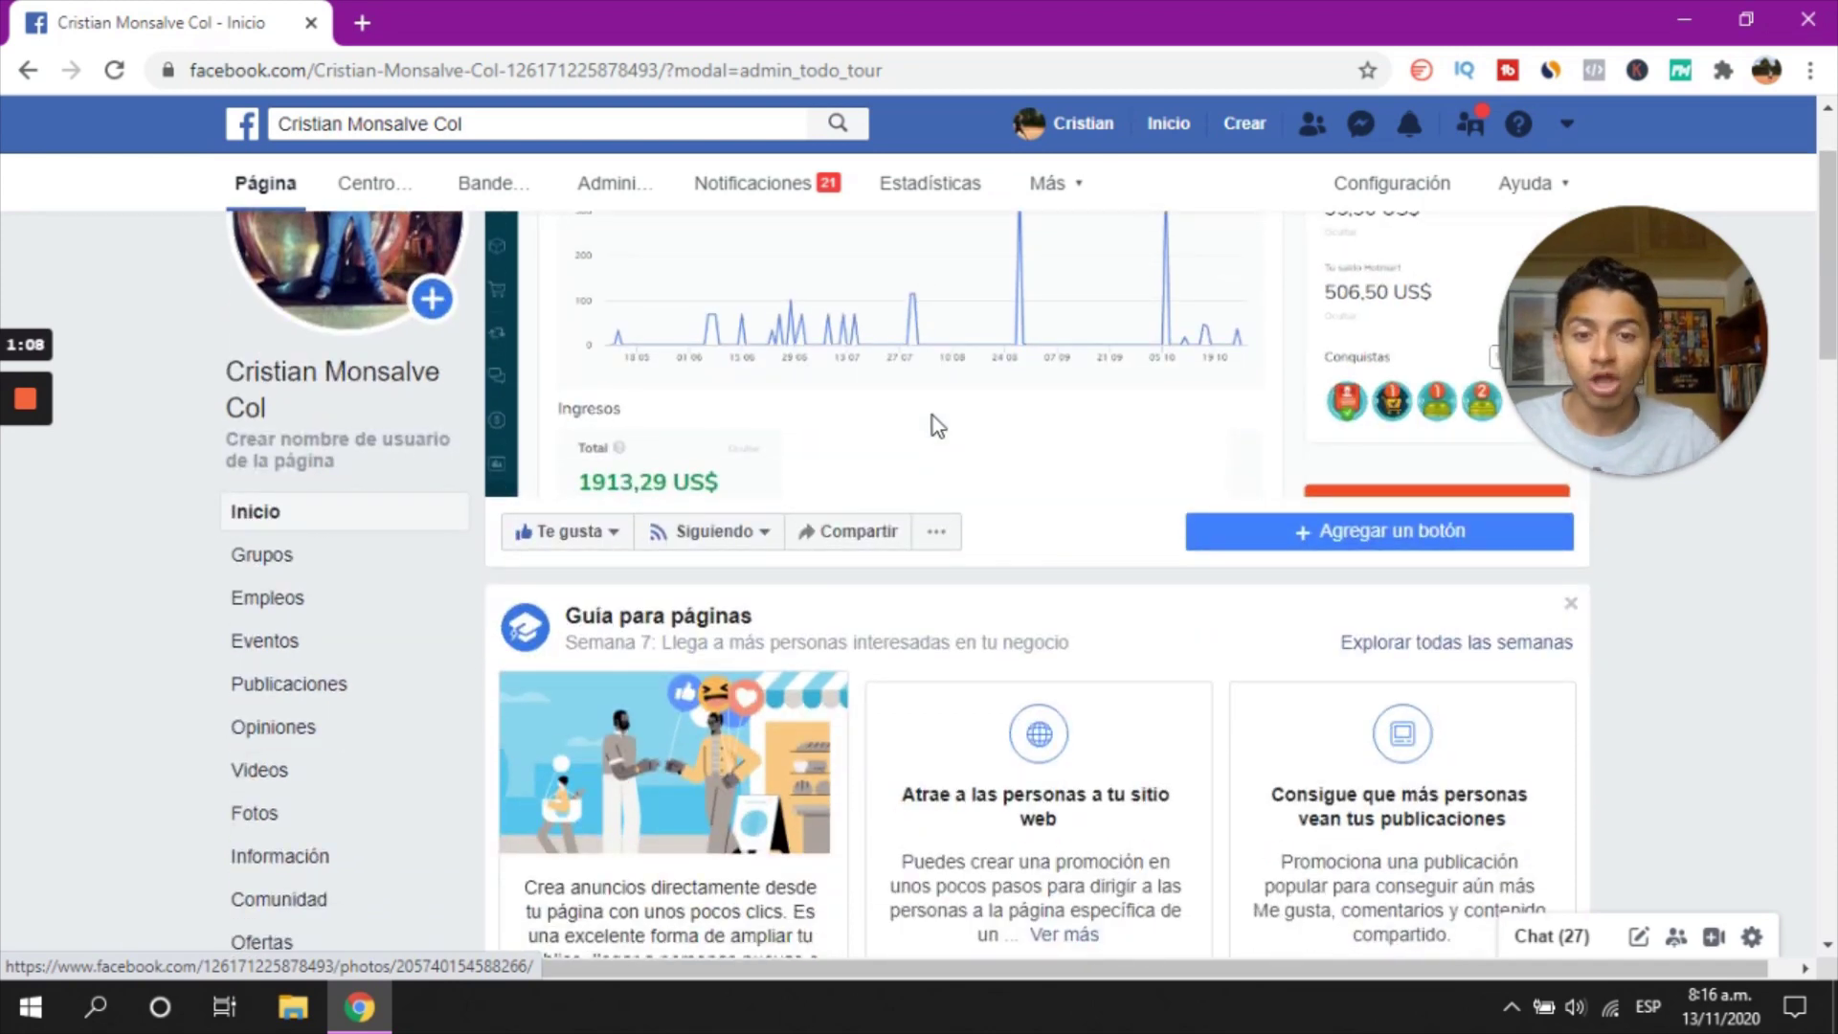
scroll(935, 421, down, 6)
scroll(932, 416, down, 10)
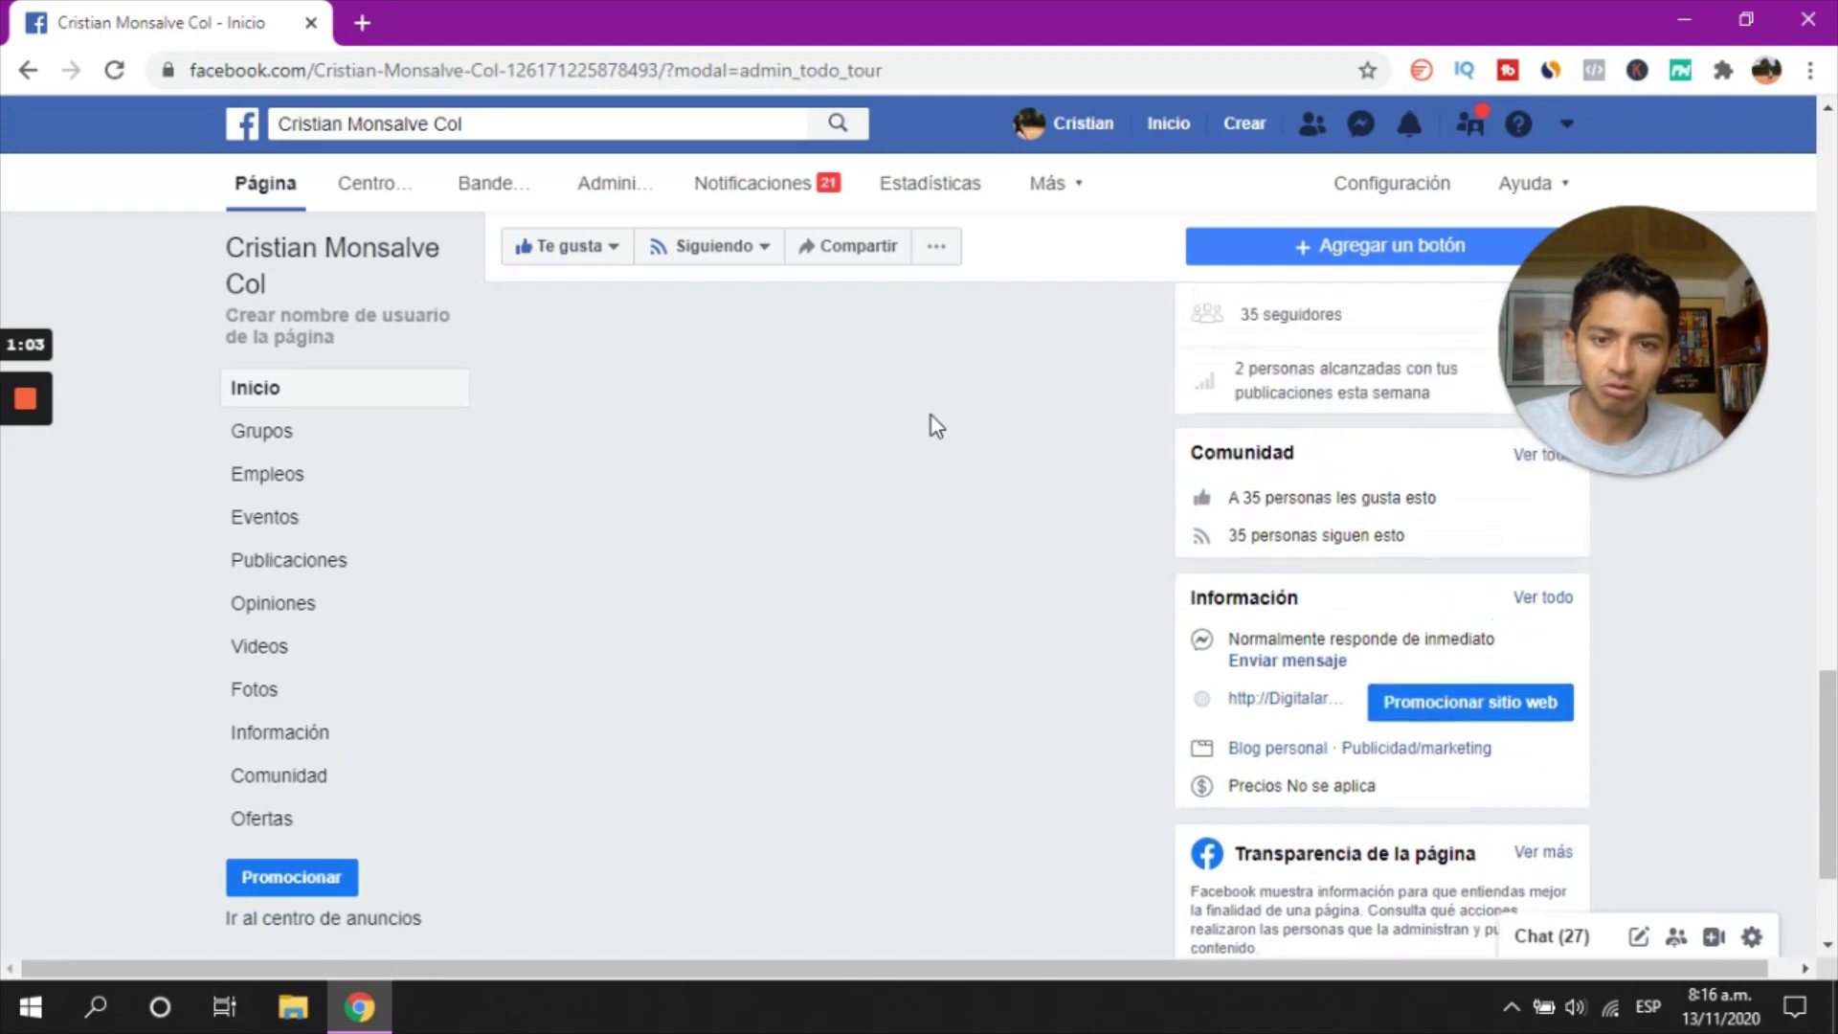
scroll(933, 416, down, 10)
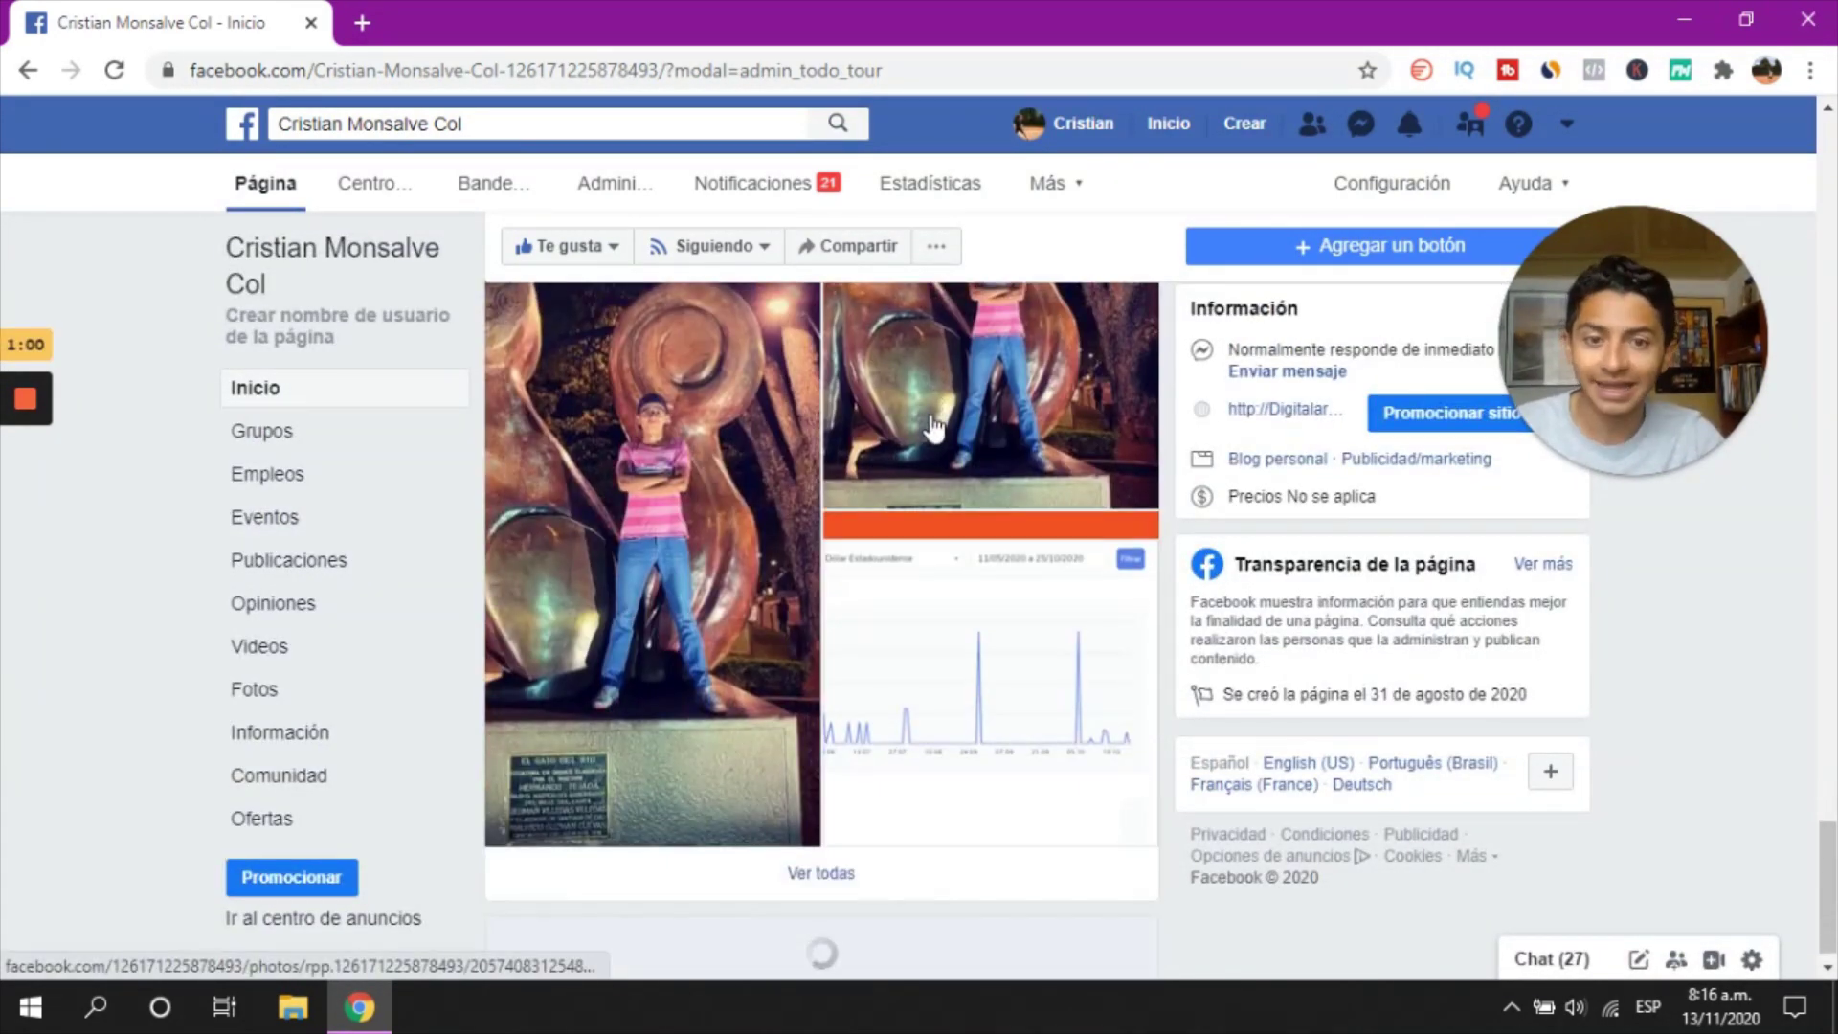
scroll(931, 413, up, 3)
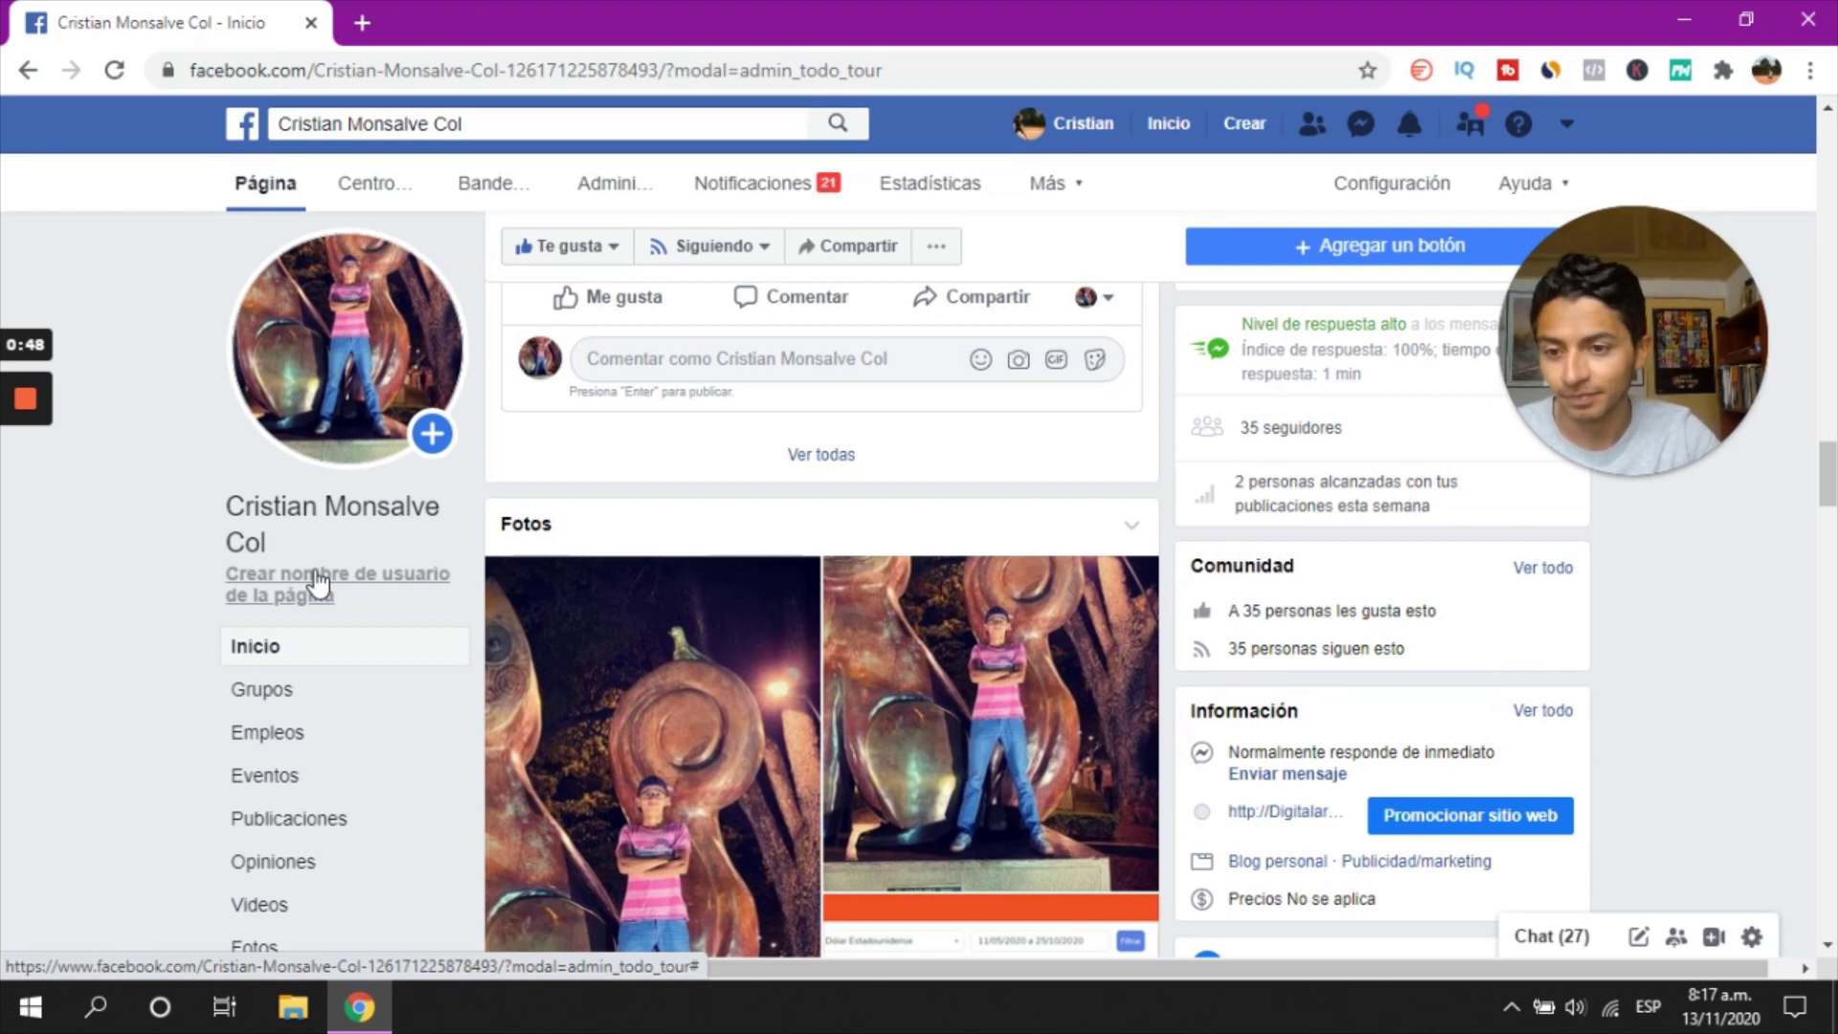
Open the personal blog page's Información section and examine its general, business and contact details
scroll(326, 575, down, 4)
click(328, 744)
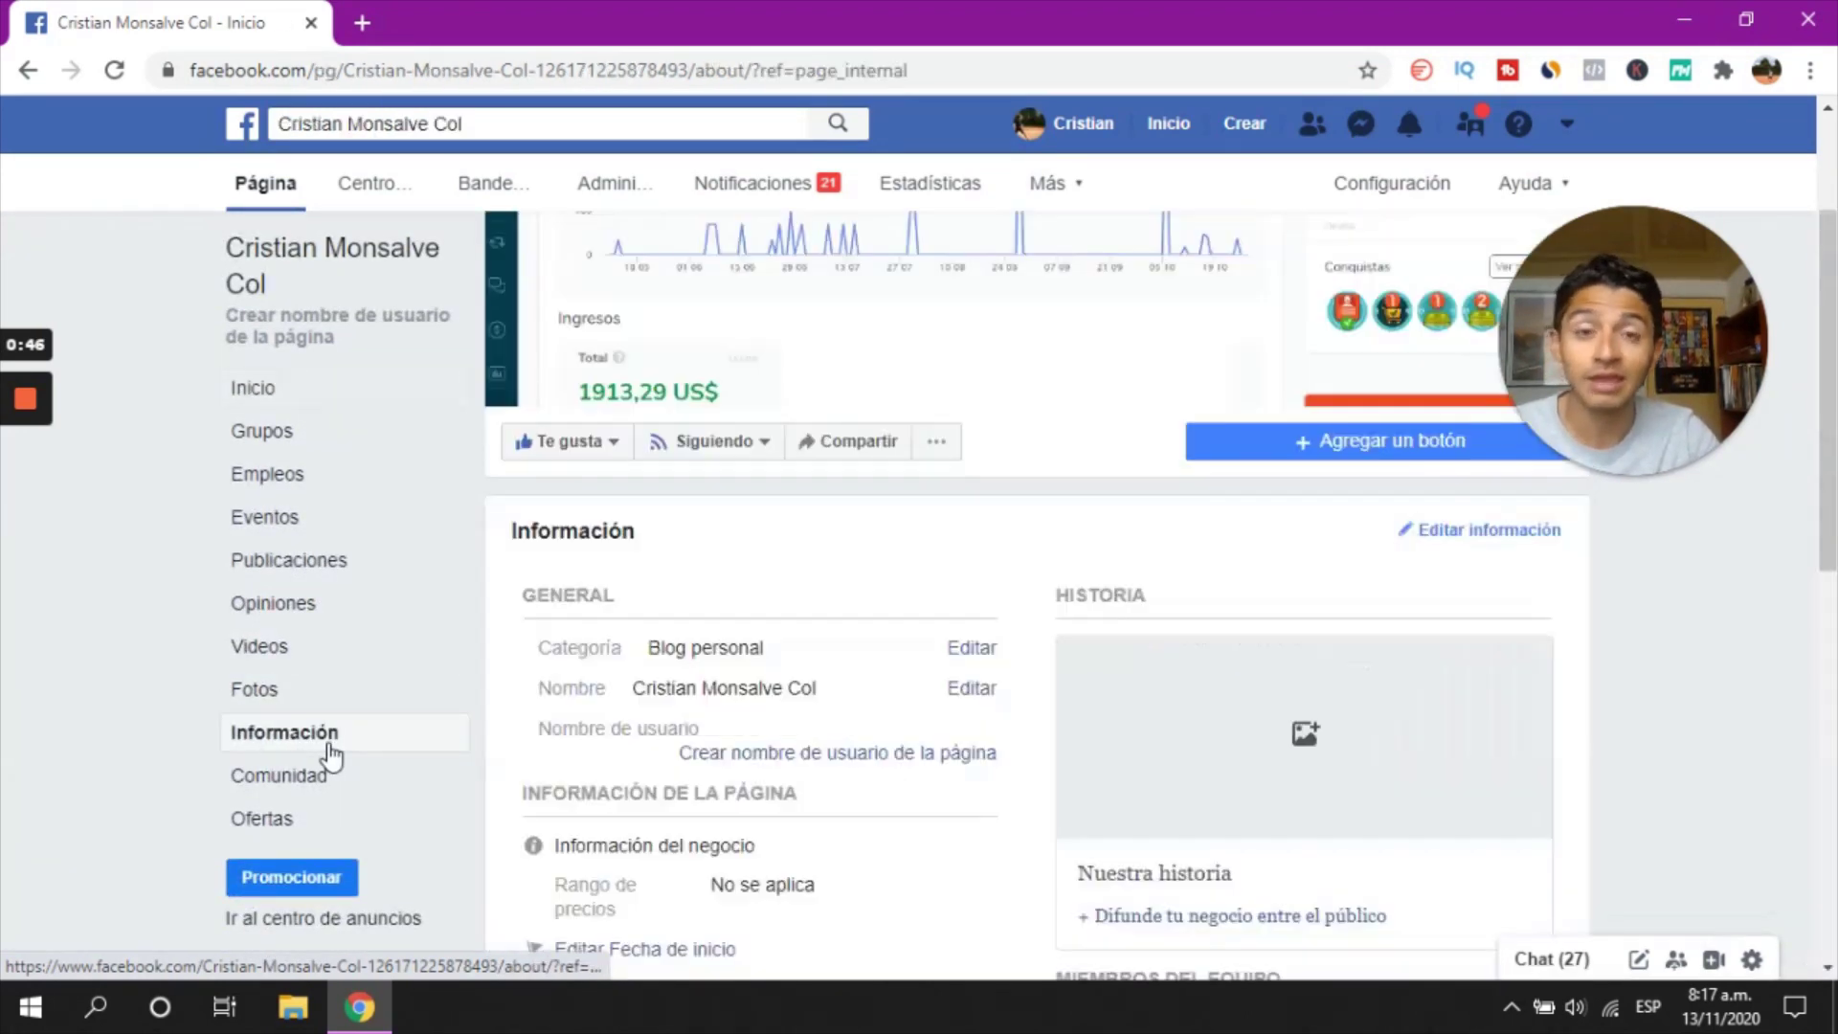
scroll(1302, 507, down, 1)
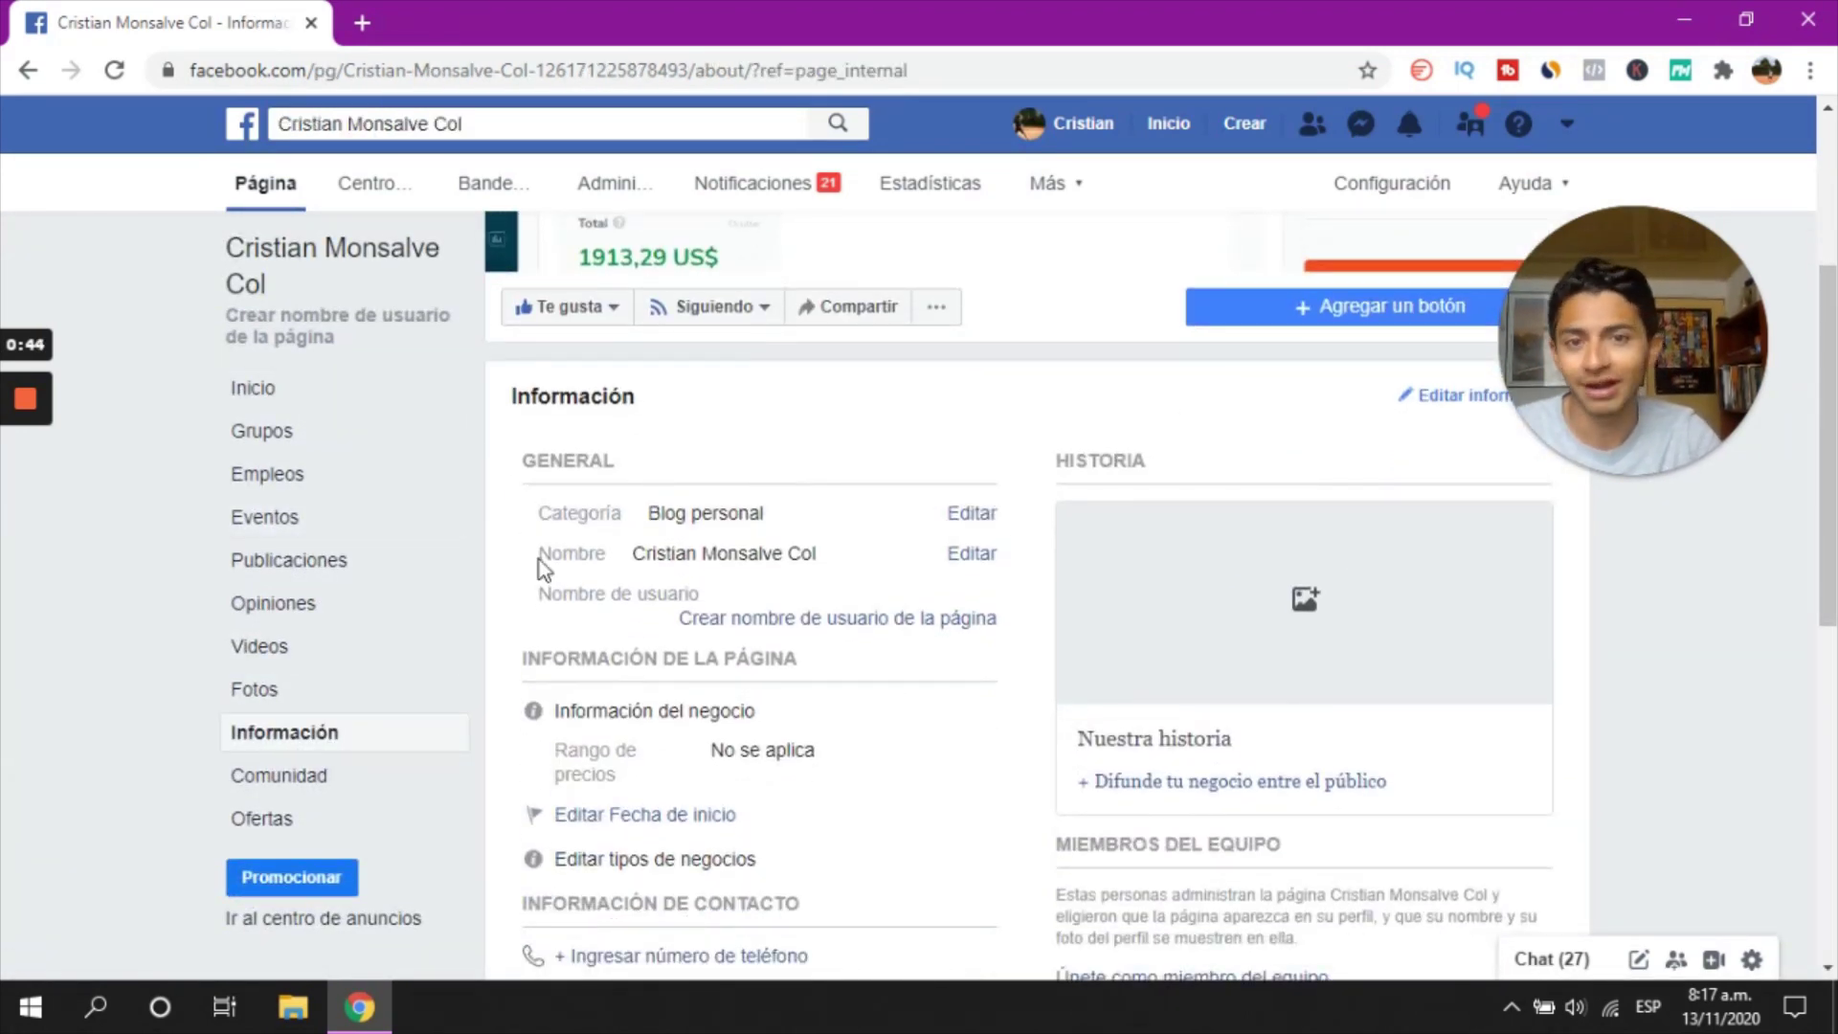
scroll(1005, 670, down, 1)
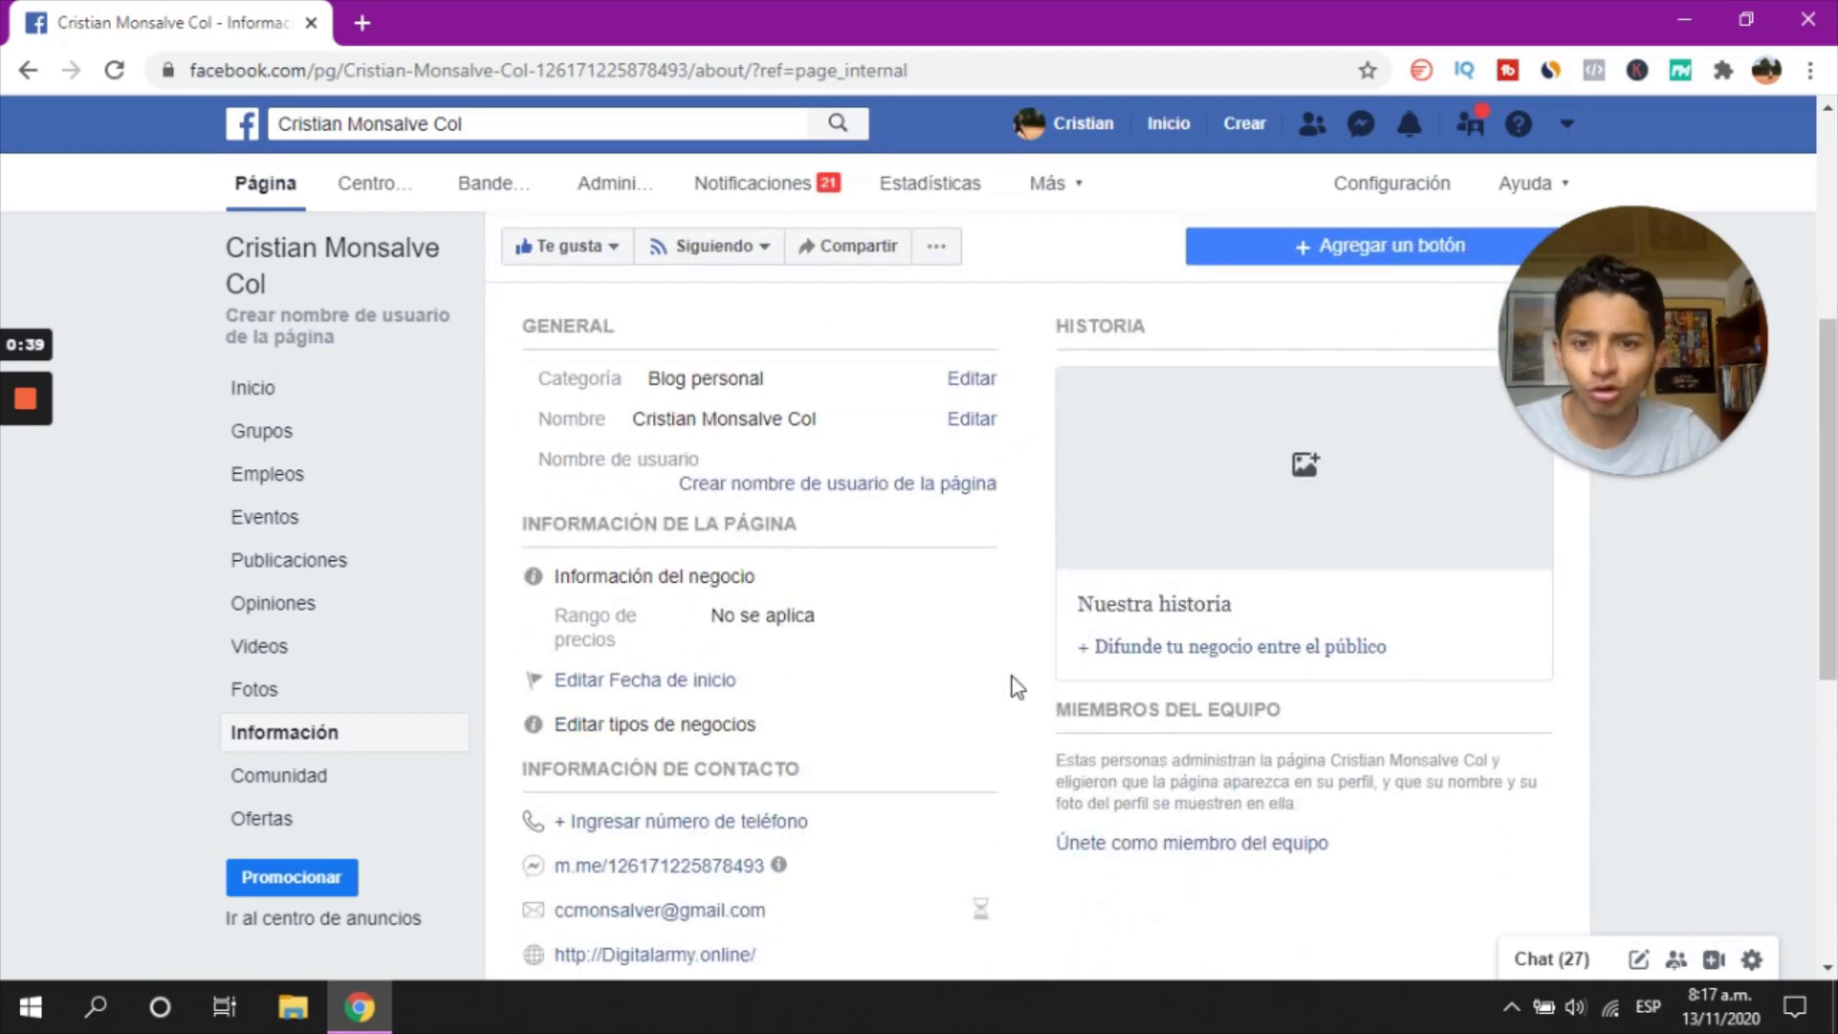
scroll(1013, 676, down, 1)
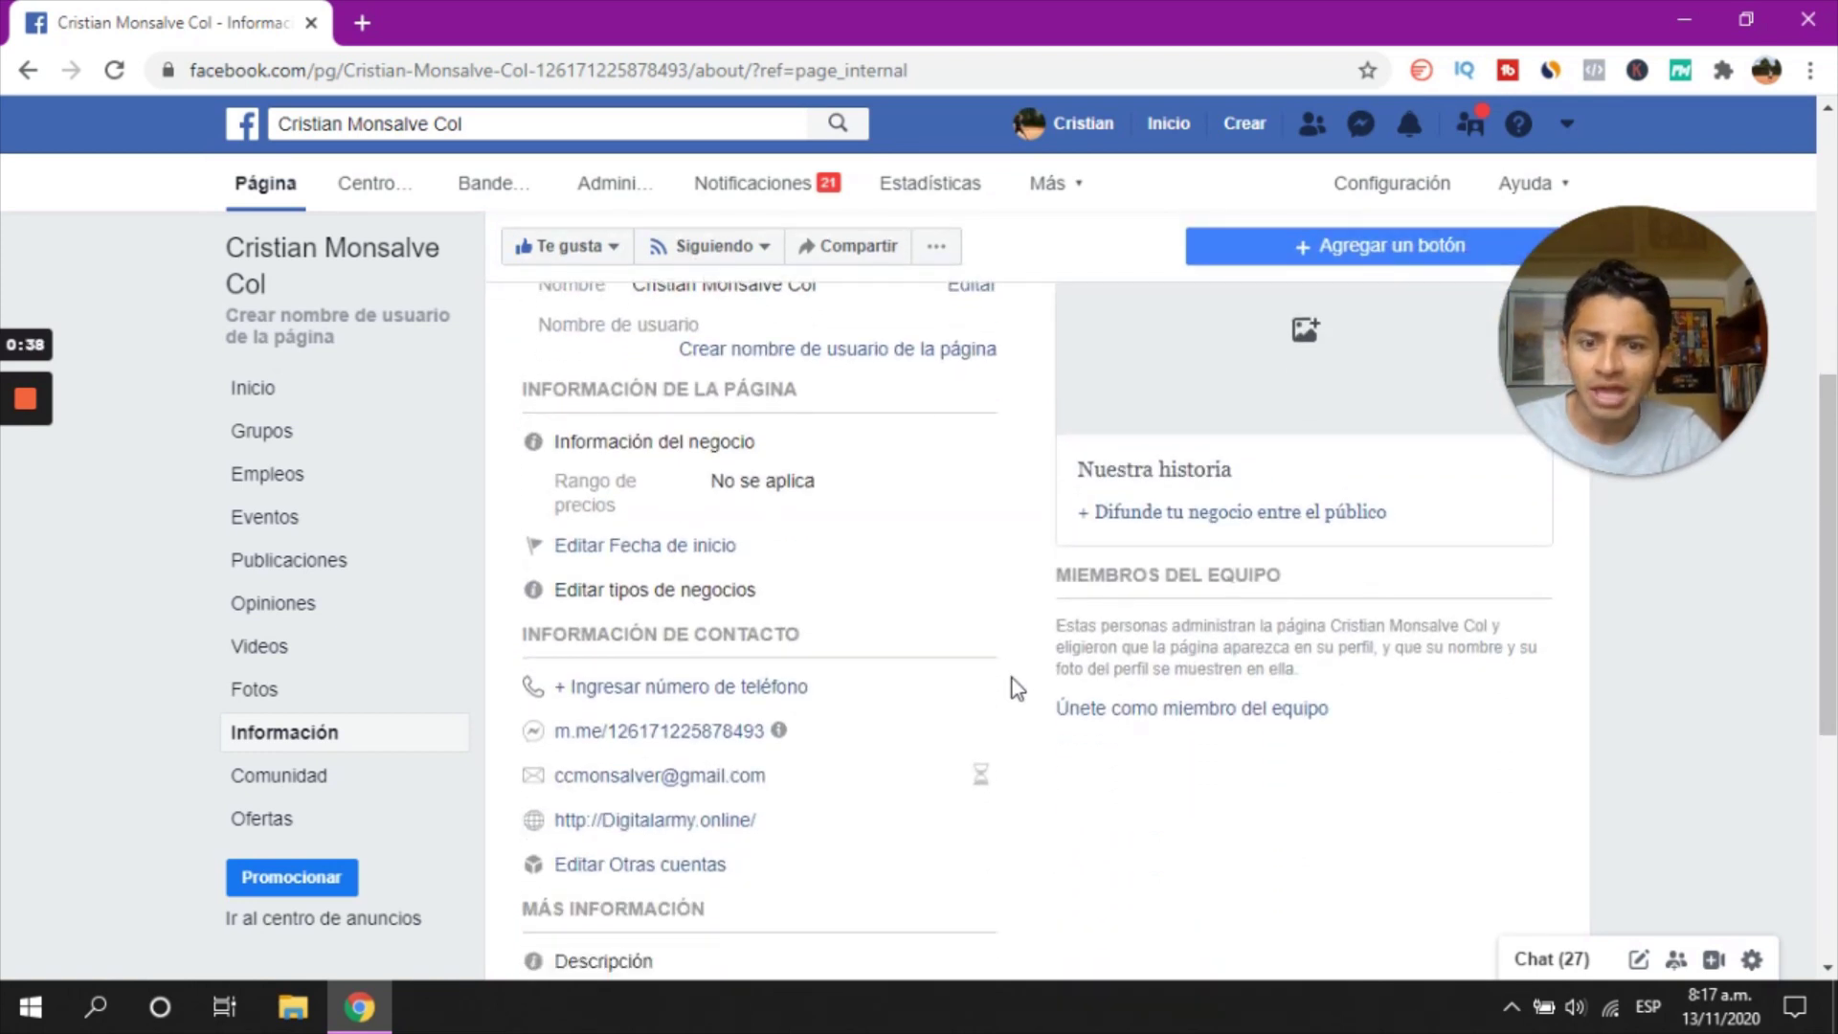
scroll(880, 651, down, 1)
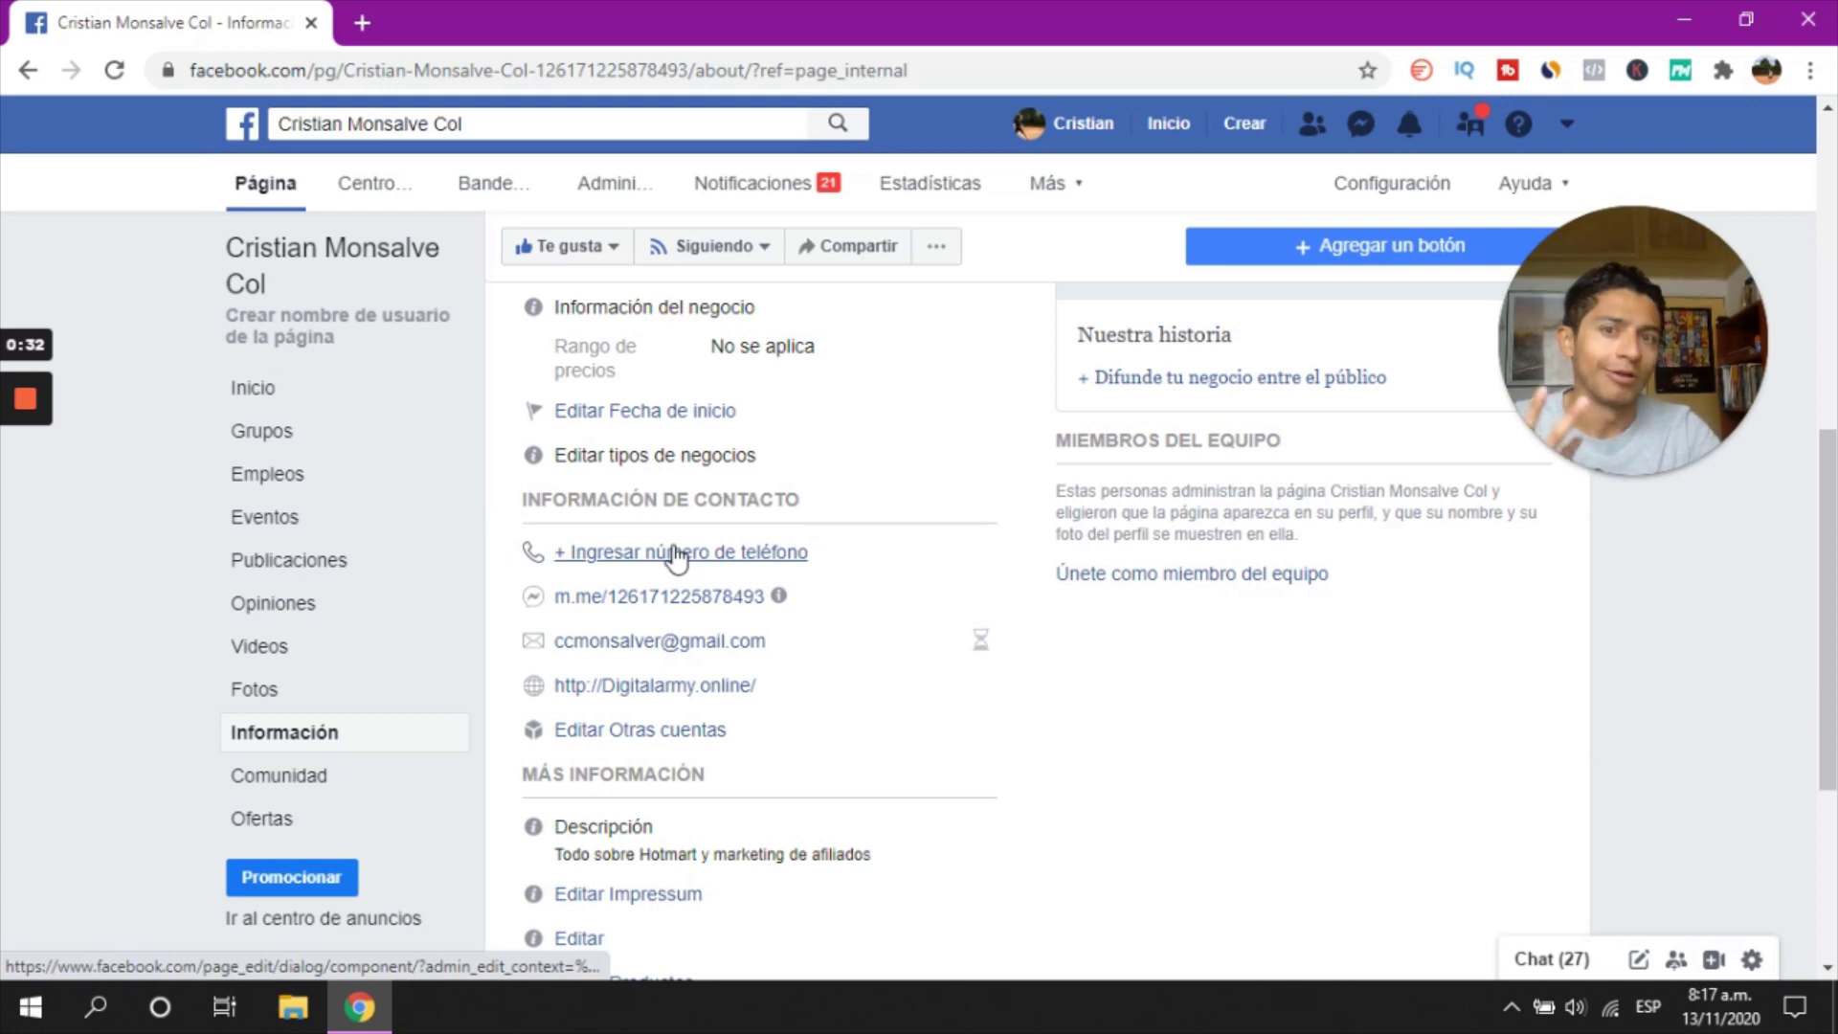
scroll(910, 718, up, 1)
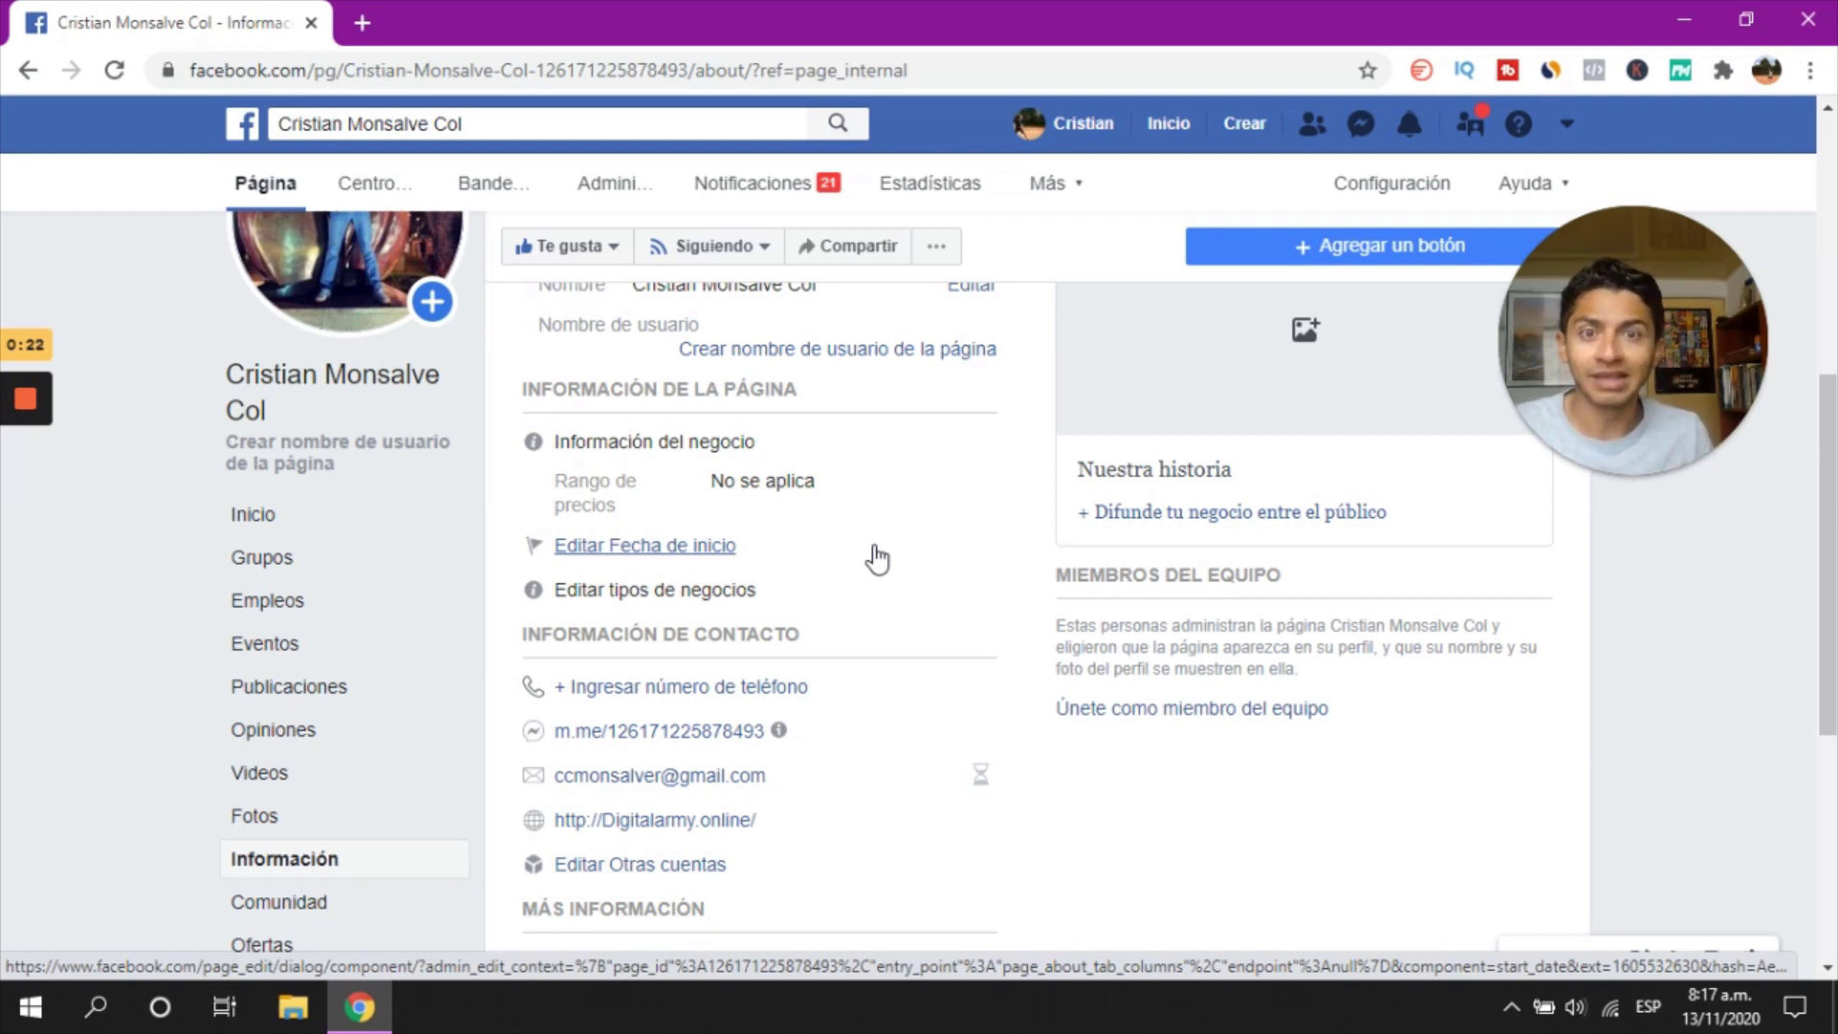
scroll(820, 521, down, 6)
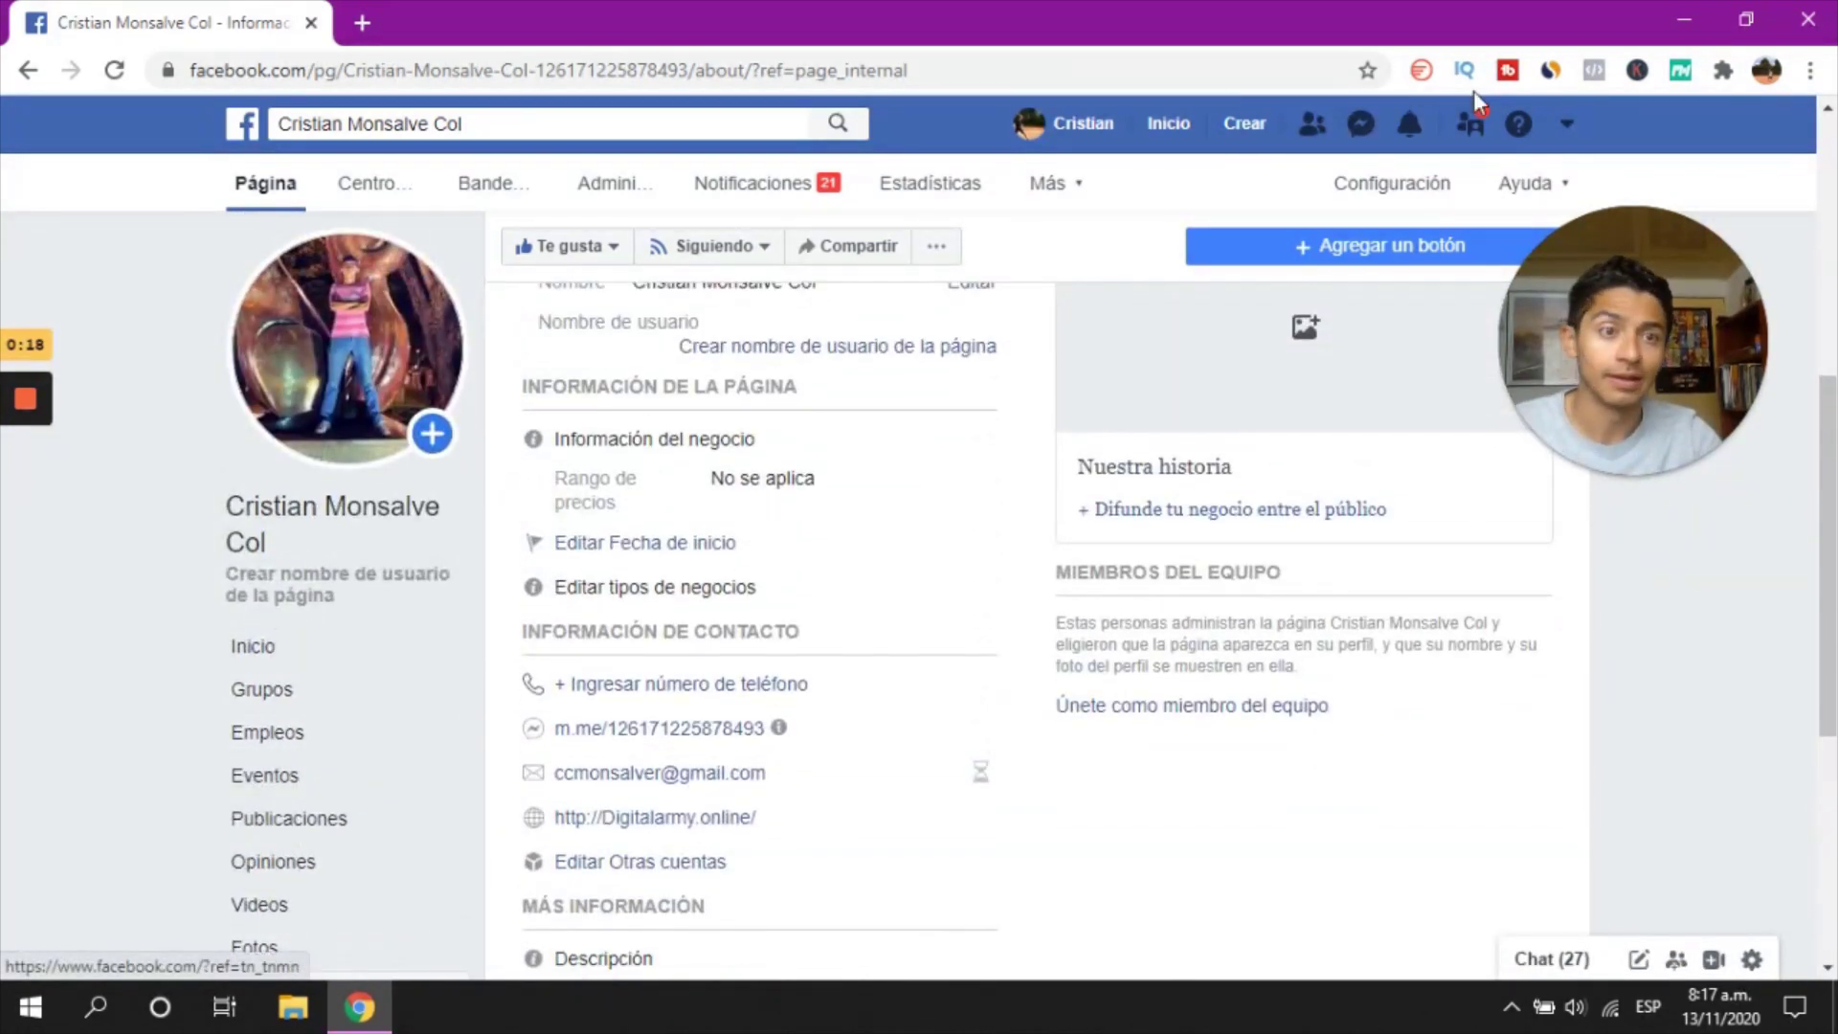
Go back to the full list of managed pages and open the Cuida a tu Peludo page
click(1566, 125)
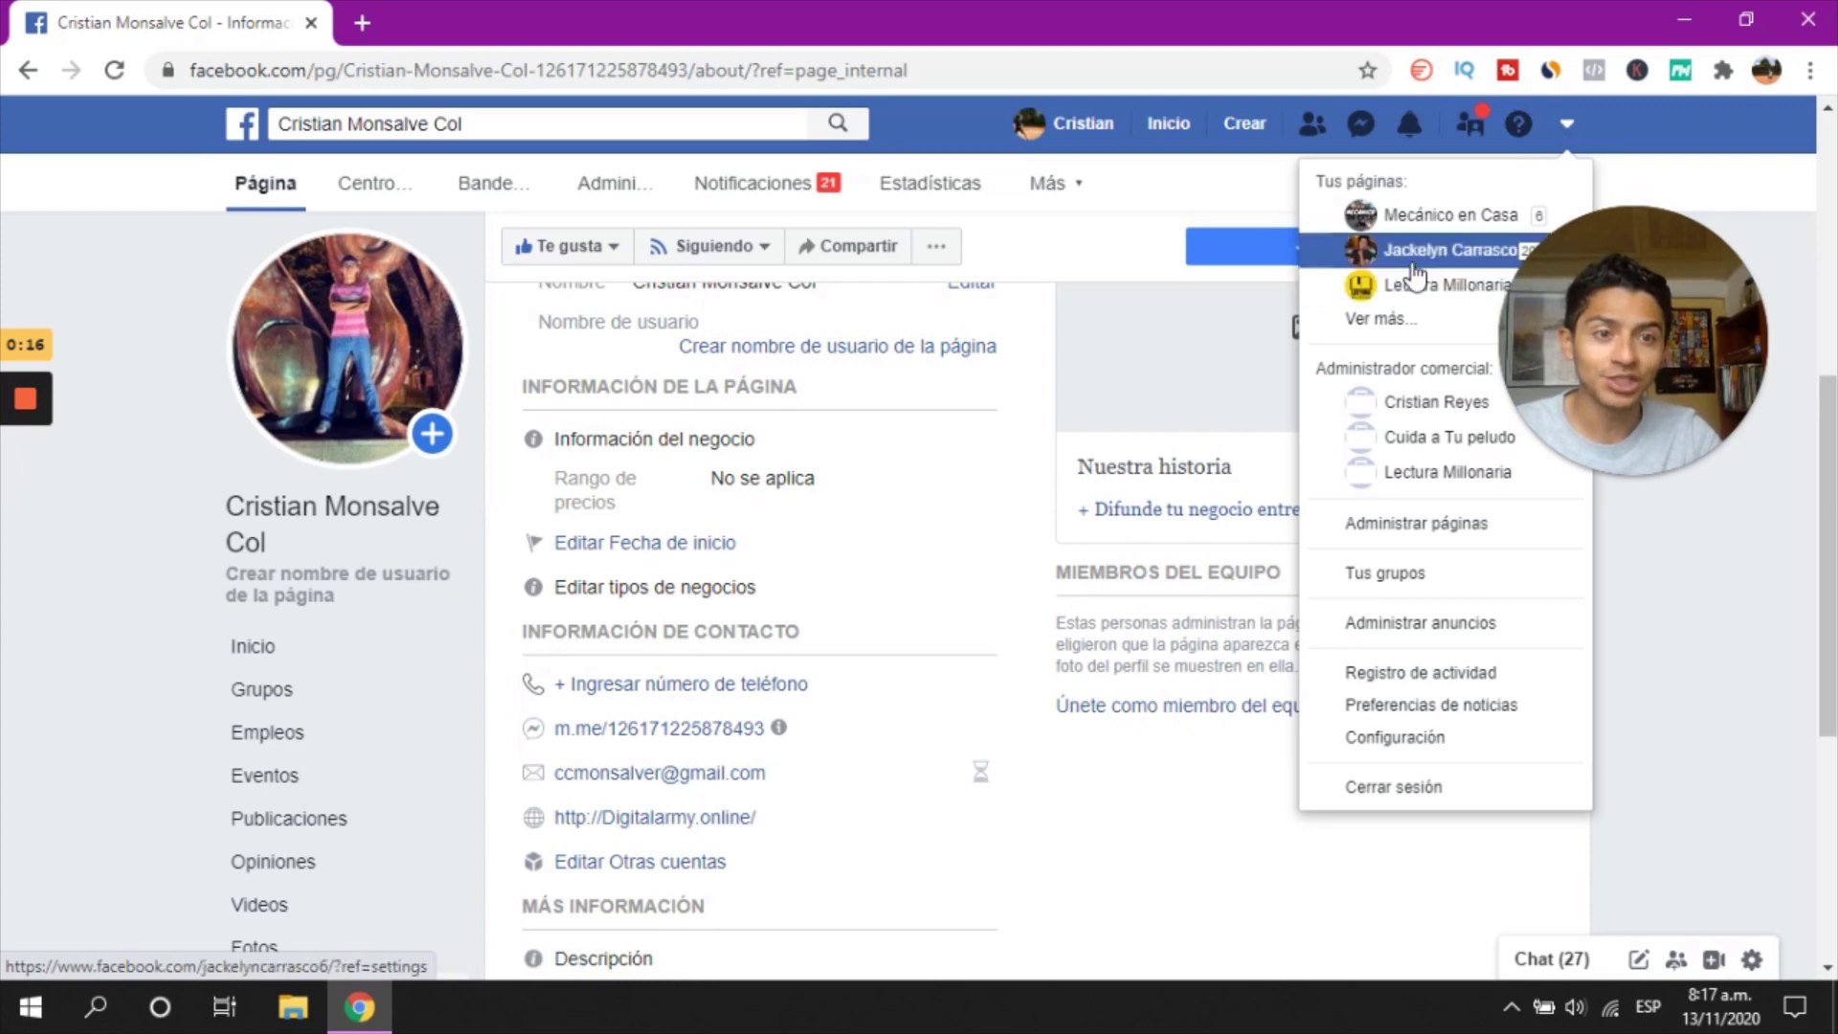
click(1380, 318)
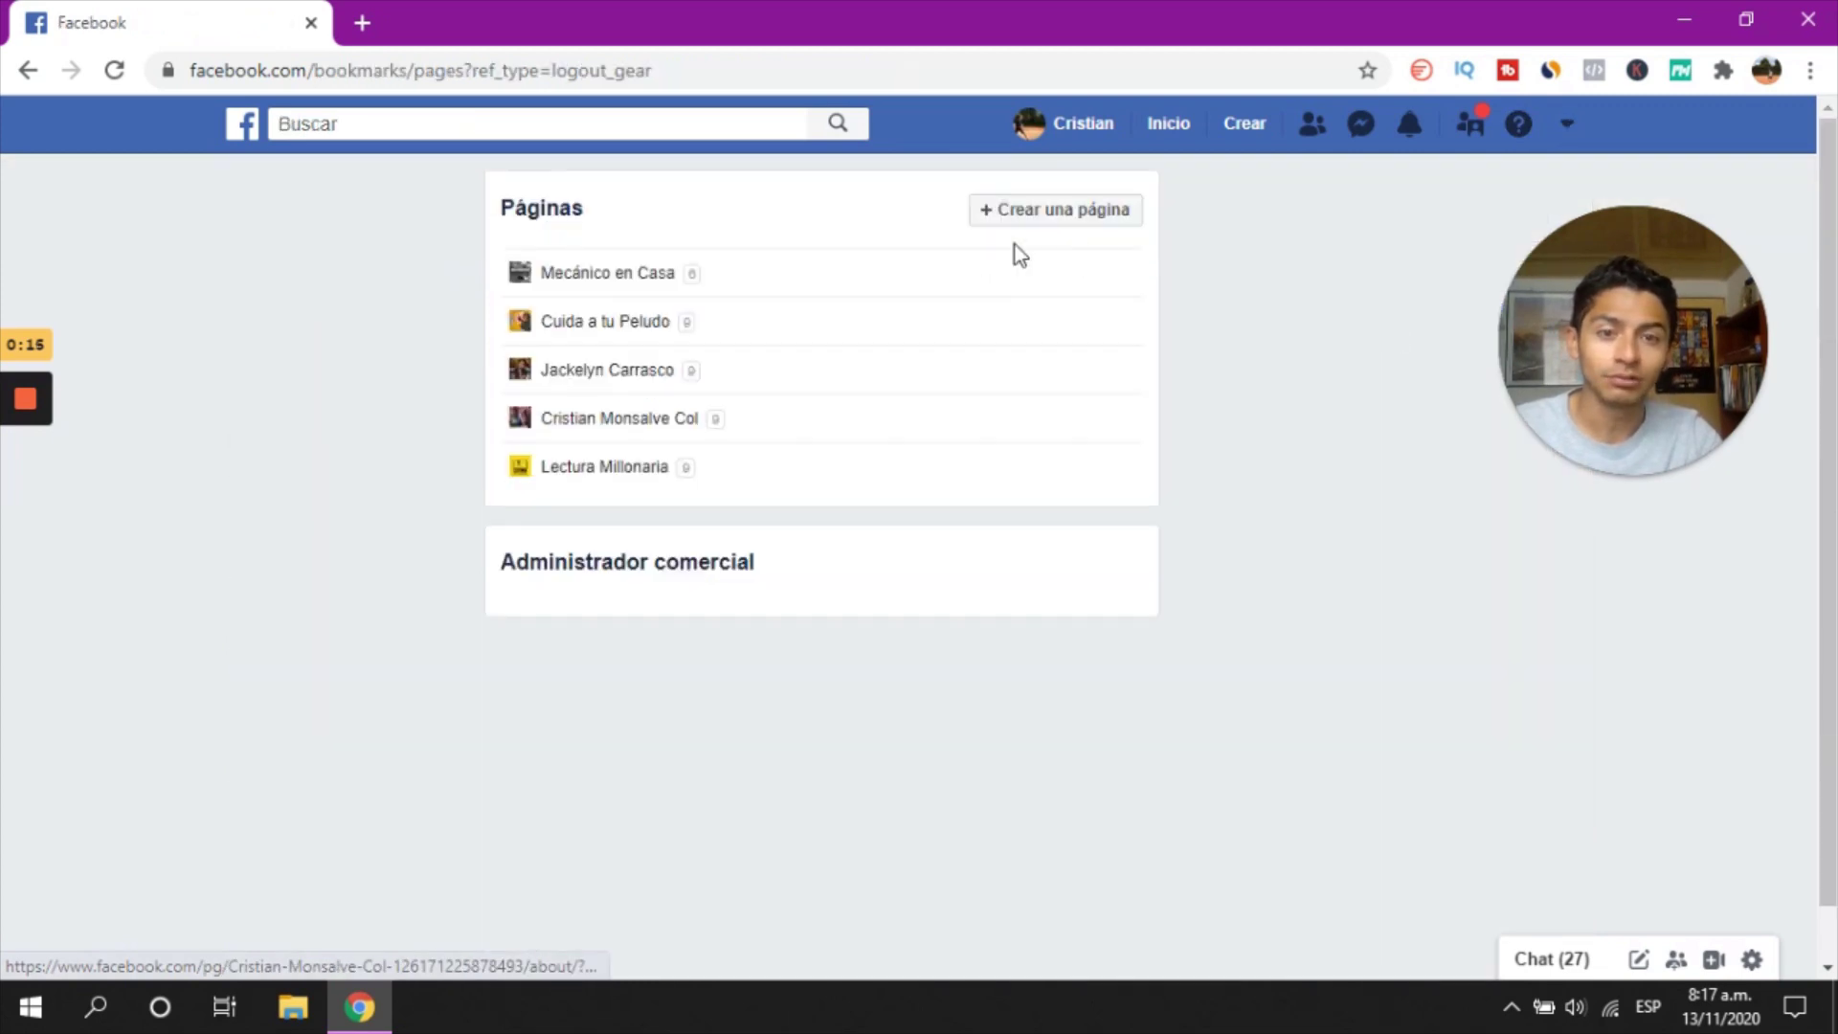
click(635, 325)
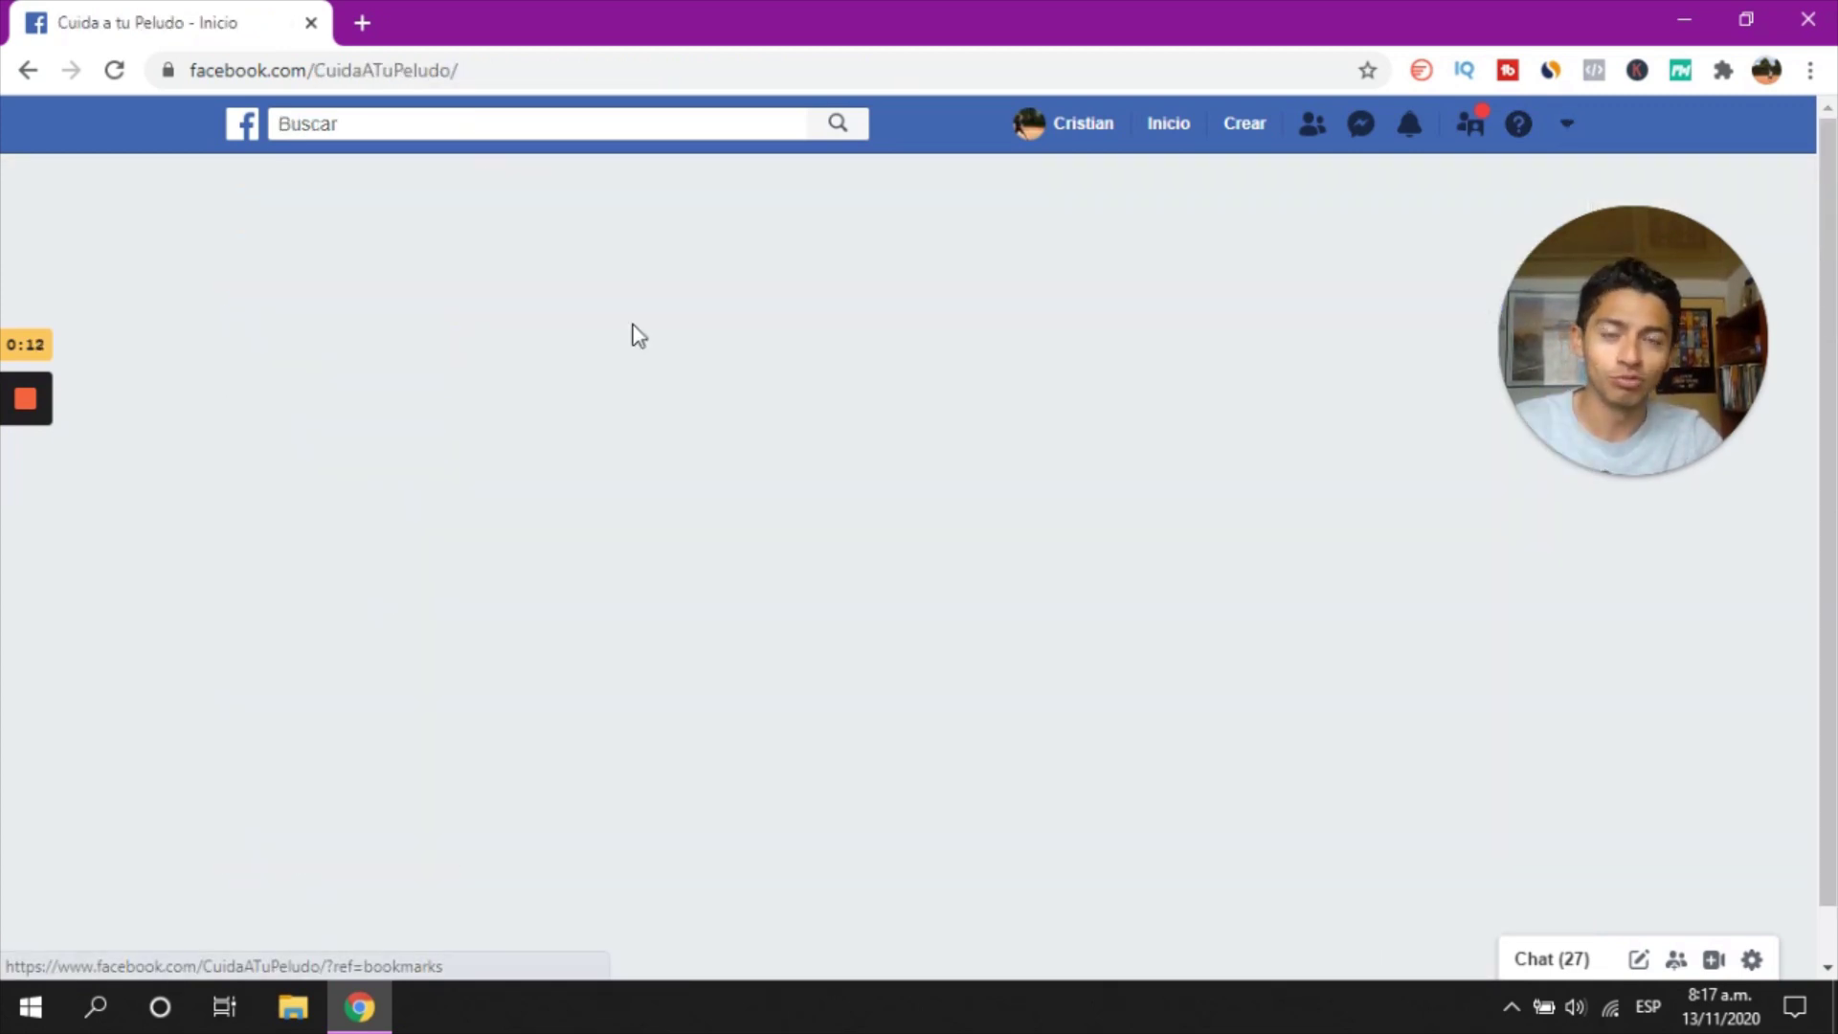
Examine the Cuida a tu Peludo page's home feed, including its follower details, page information, posts and photos
scroll(1204, 459, down, 4)
mouse_move(1208, 474)
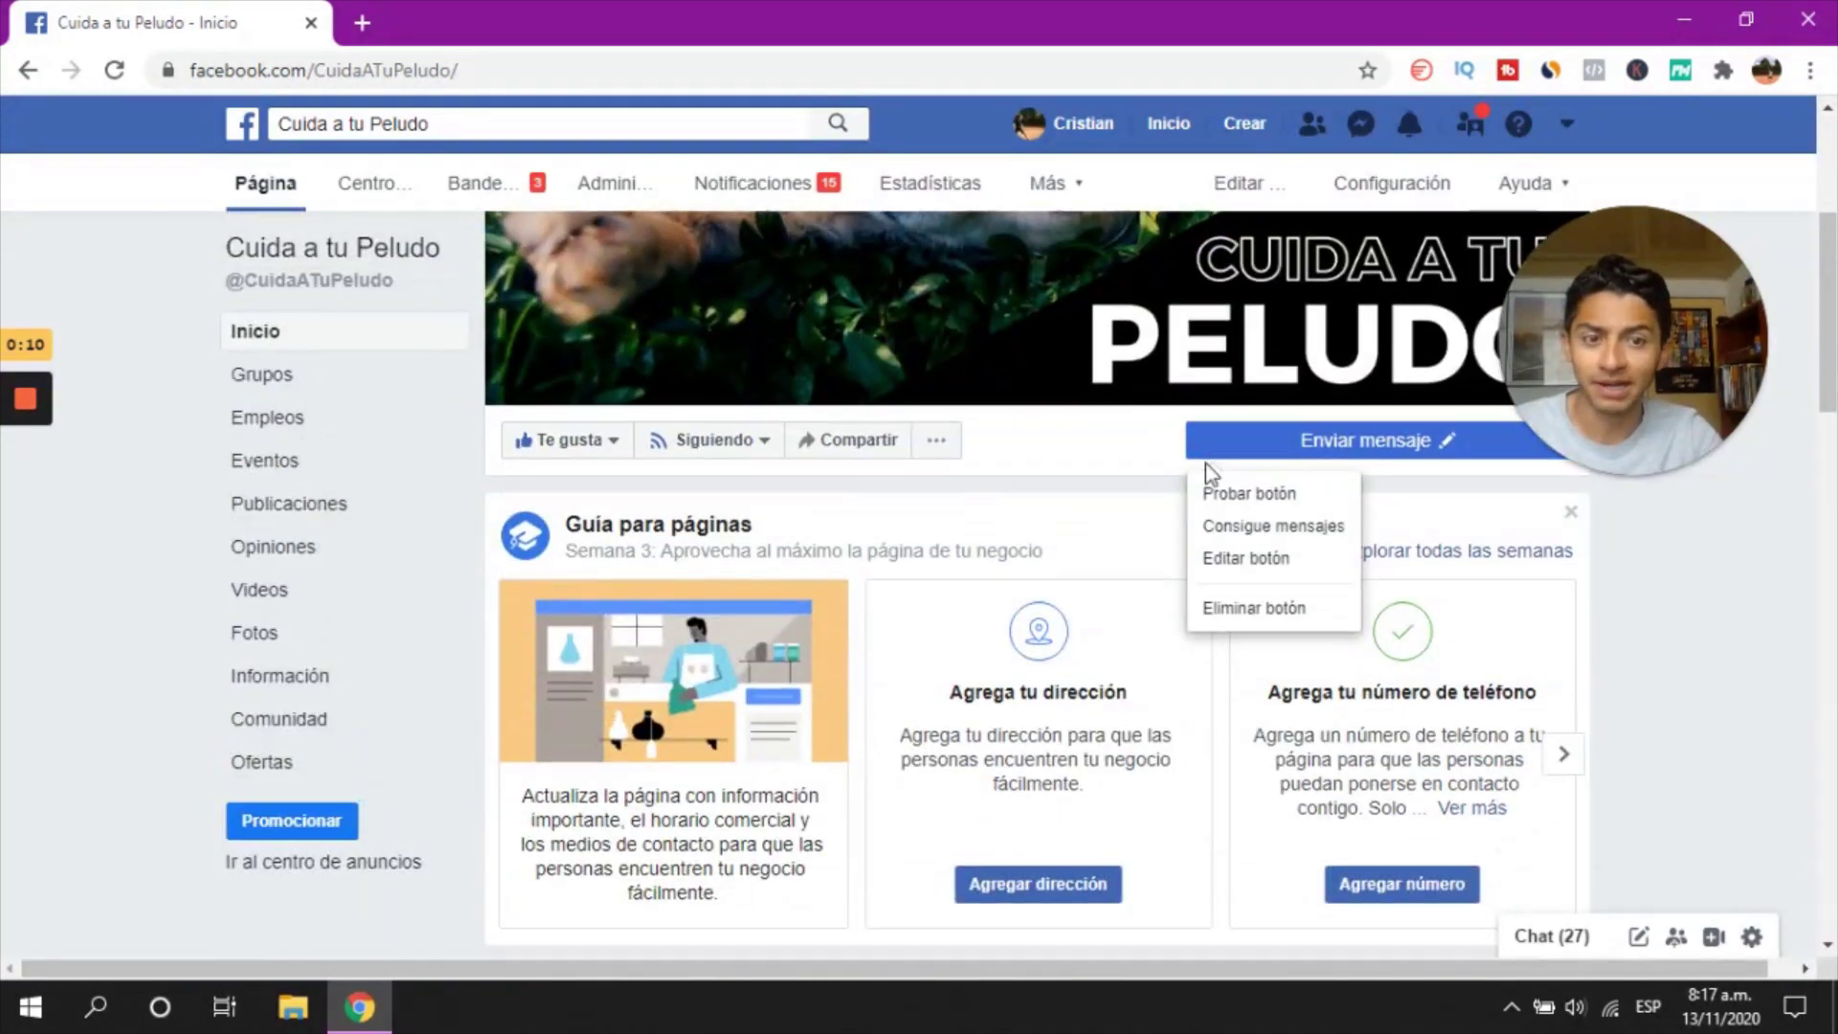
scroll(1206, 469, down, 10)
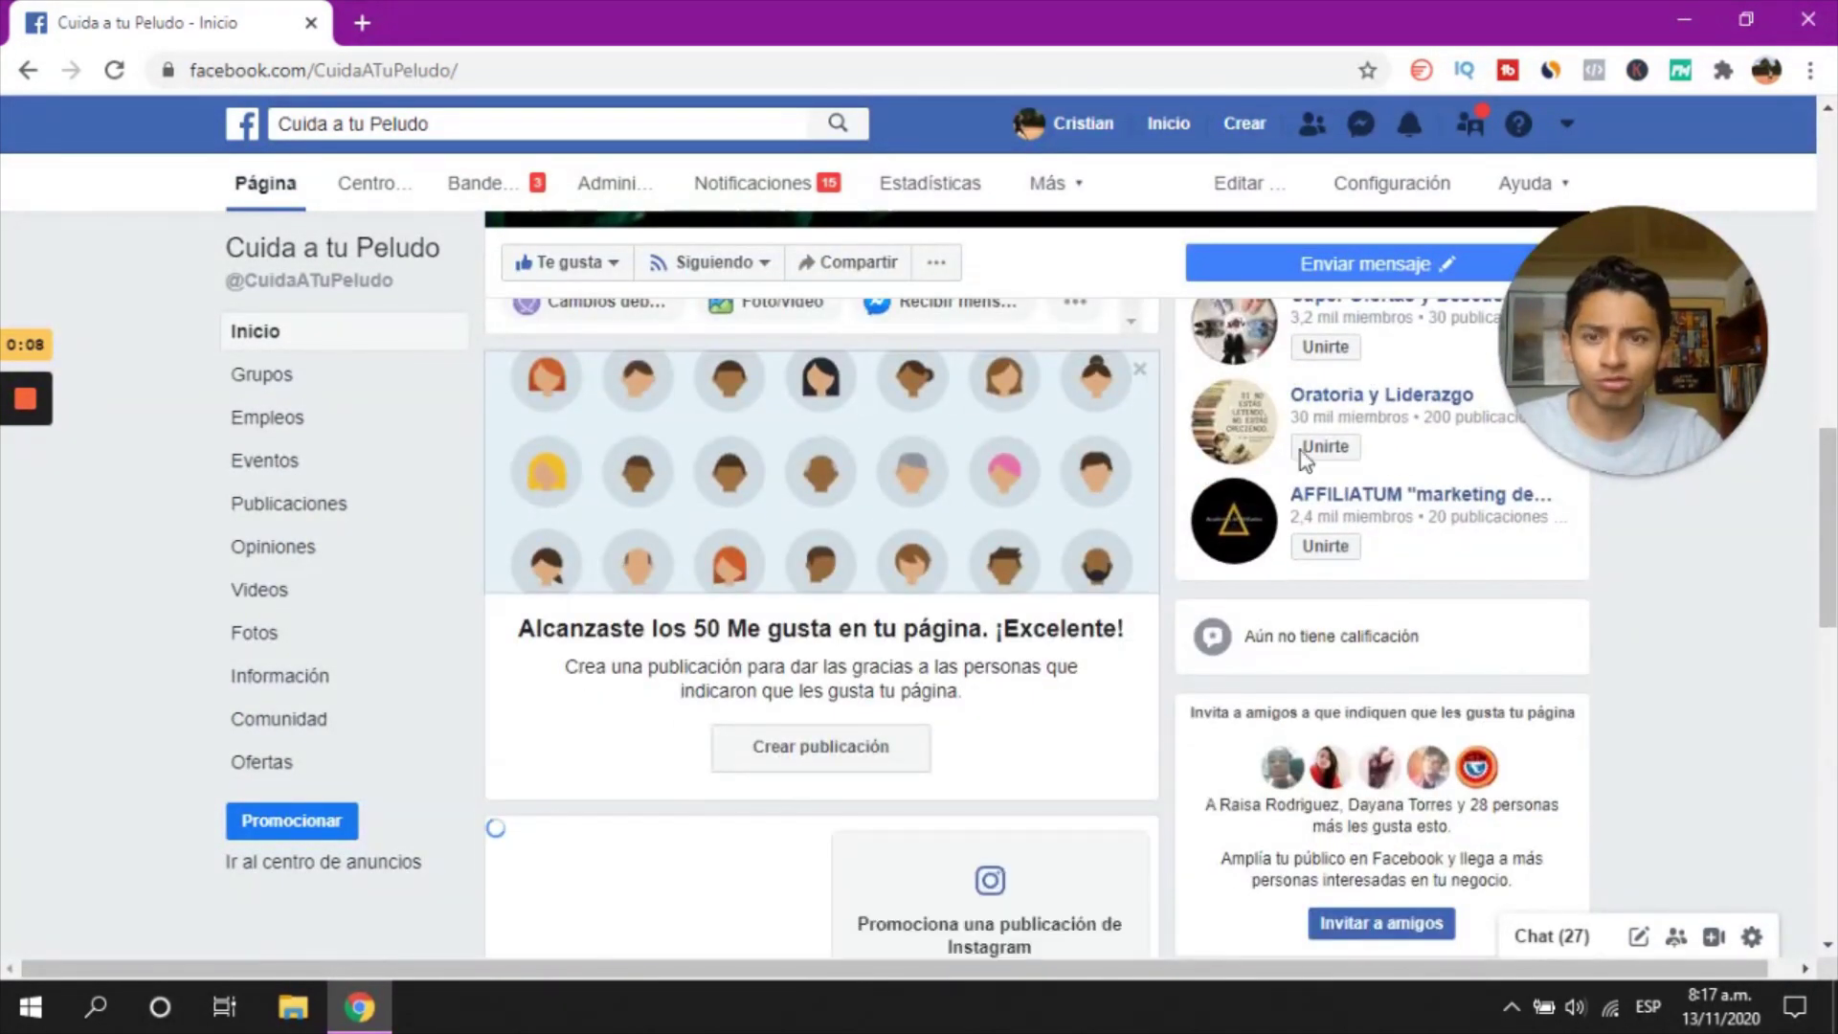
scroll(1292, 478, down, 5)
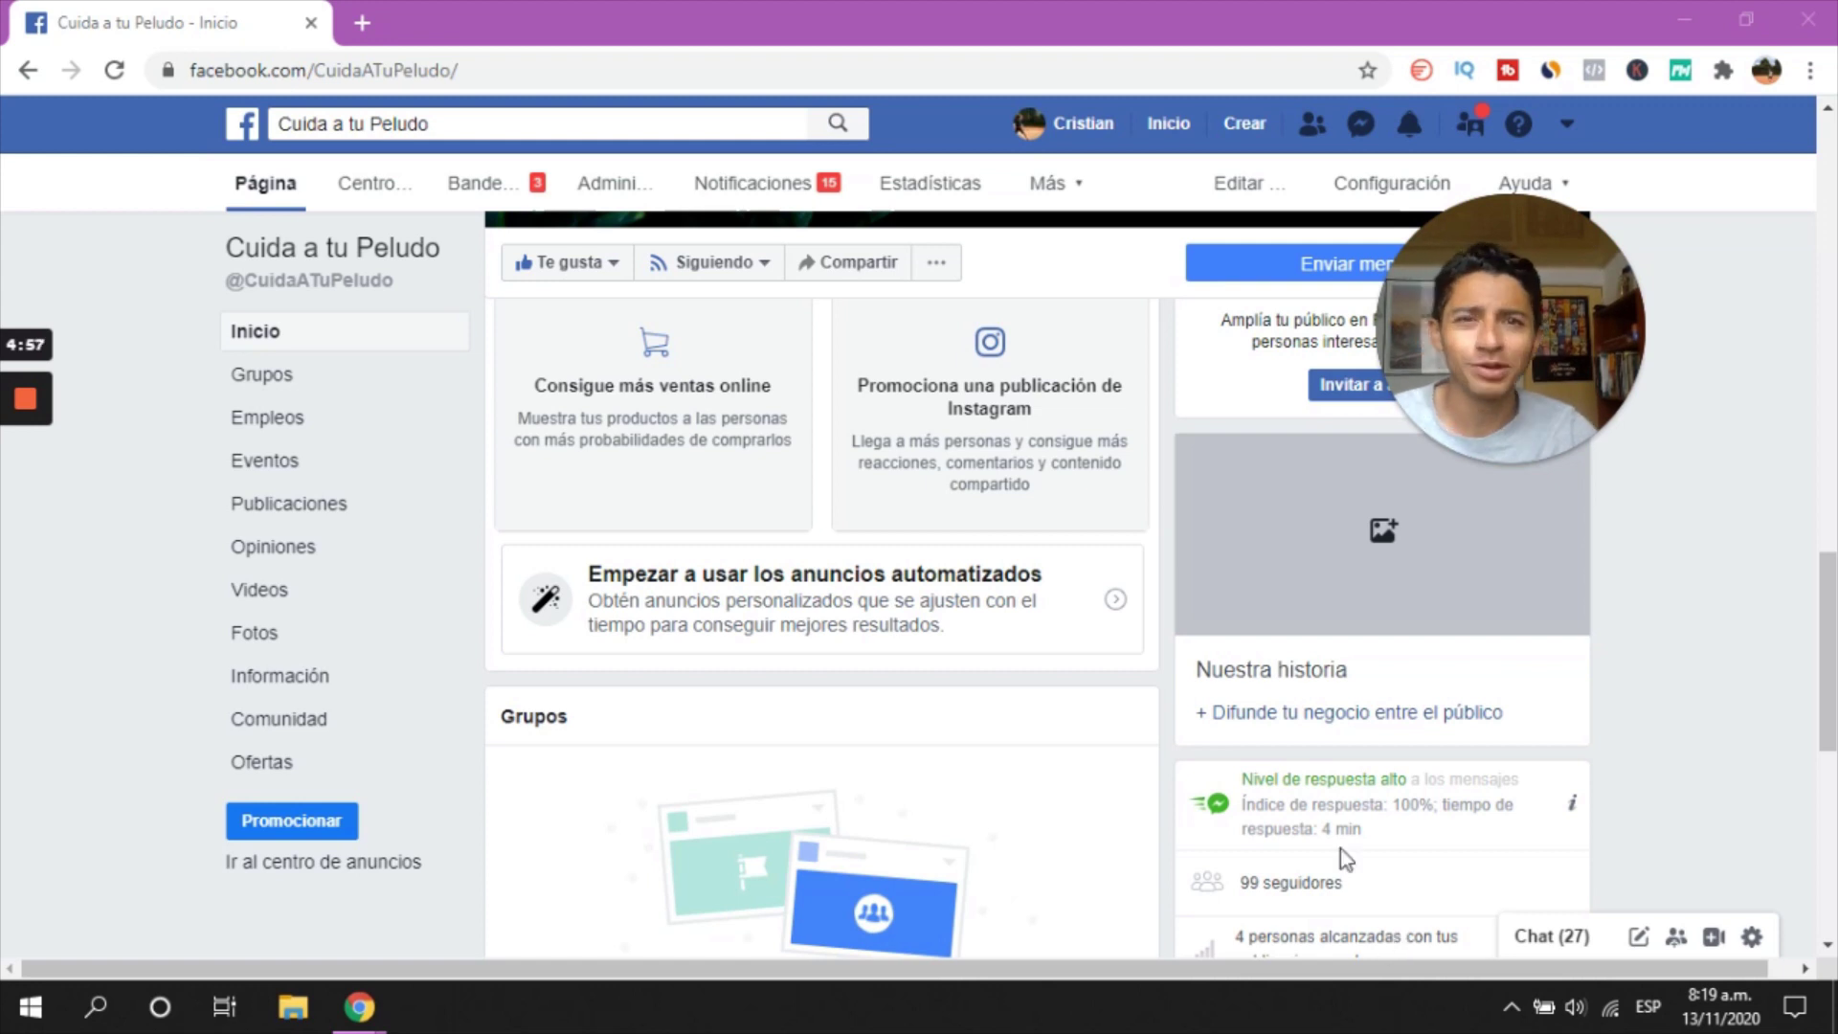
scroll(1759, 709, down, 4)
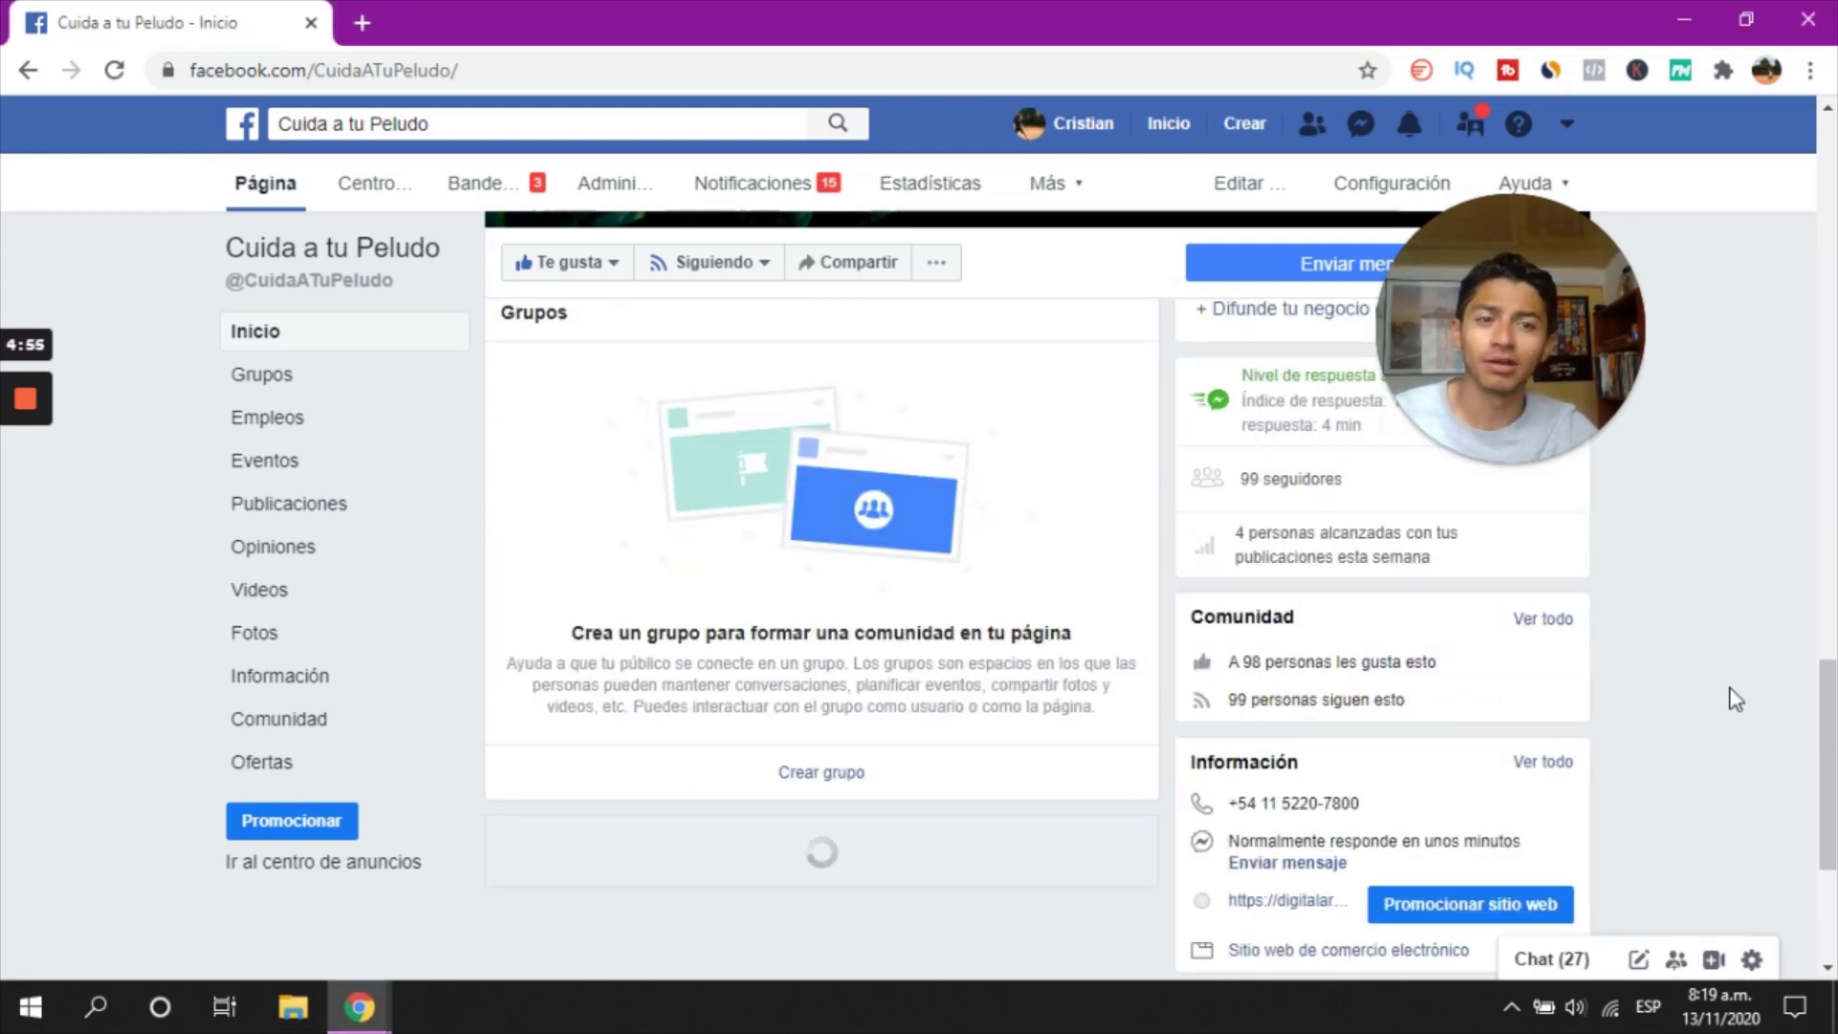
scroll(1734, 699, down, 3)
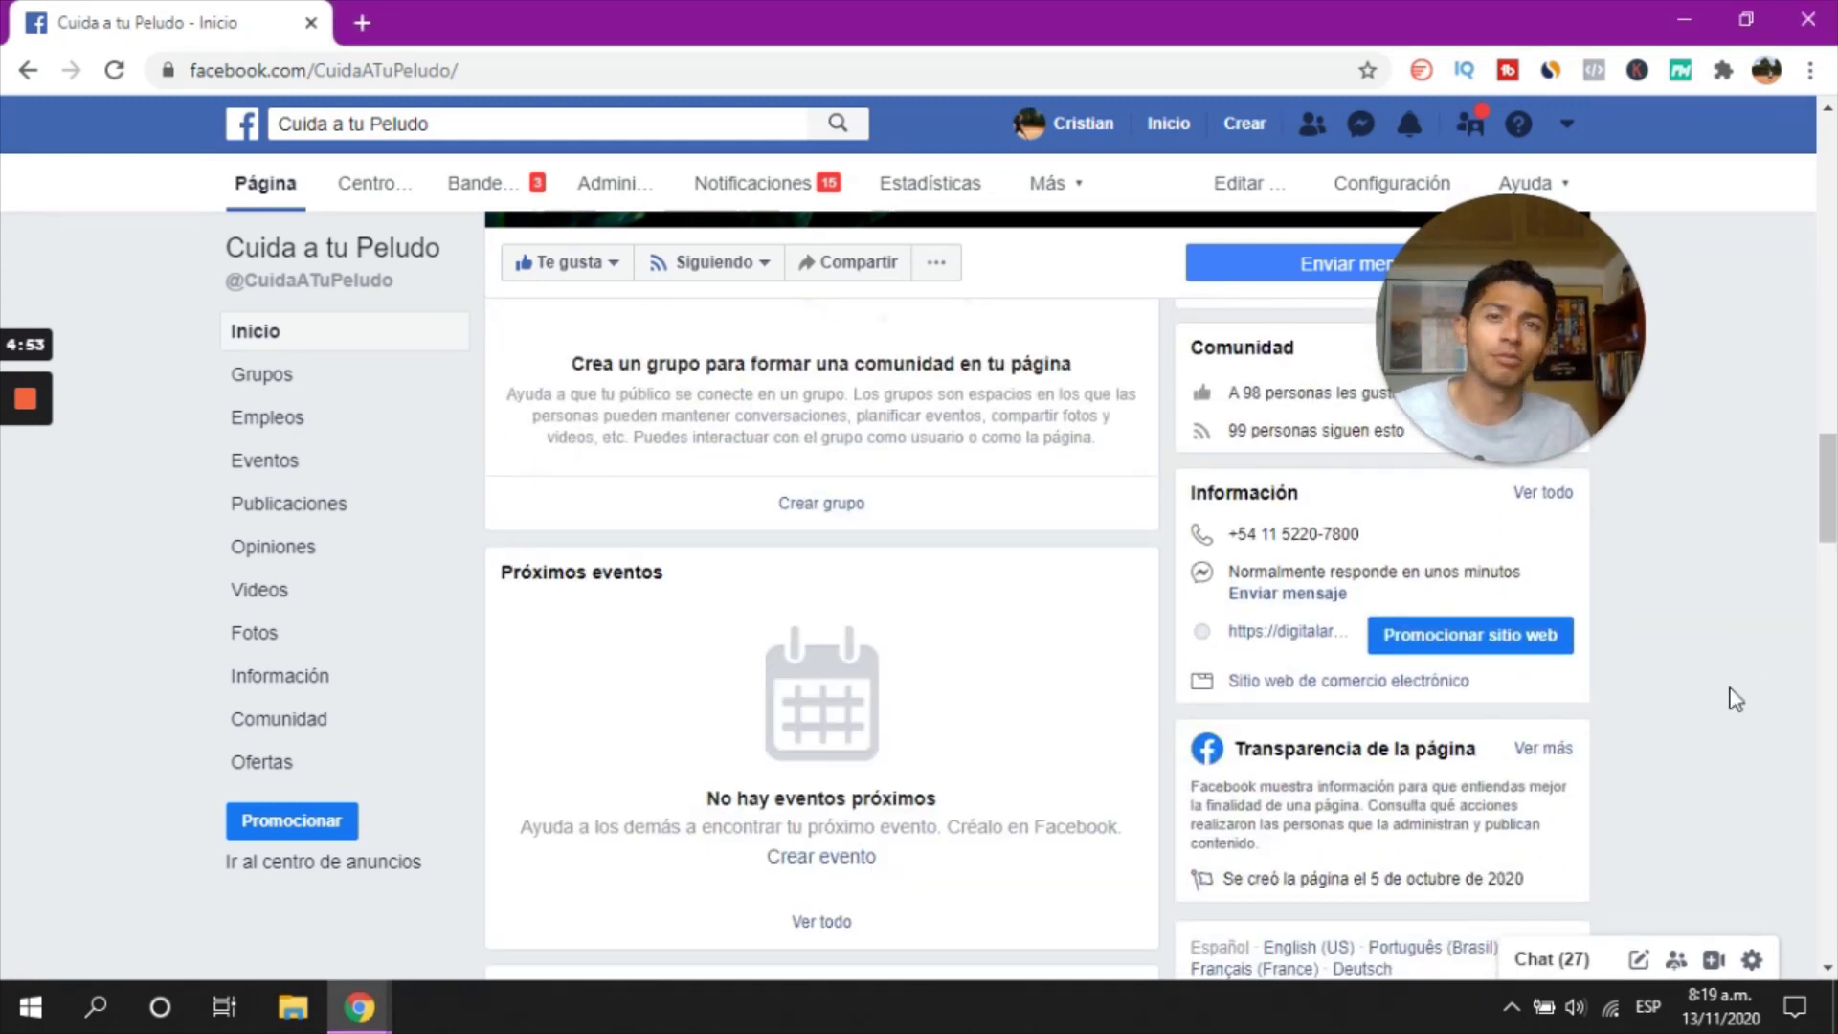
scroll(1216, 705, down, 5)
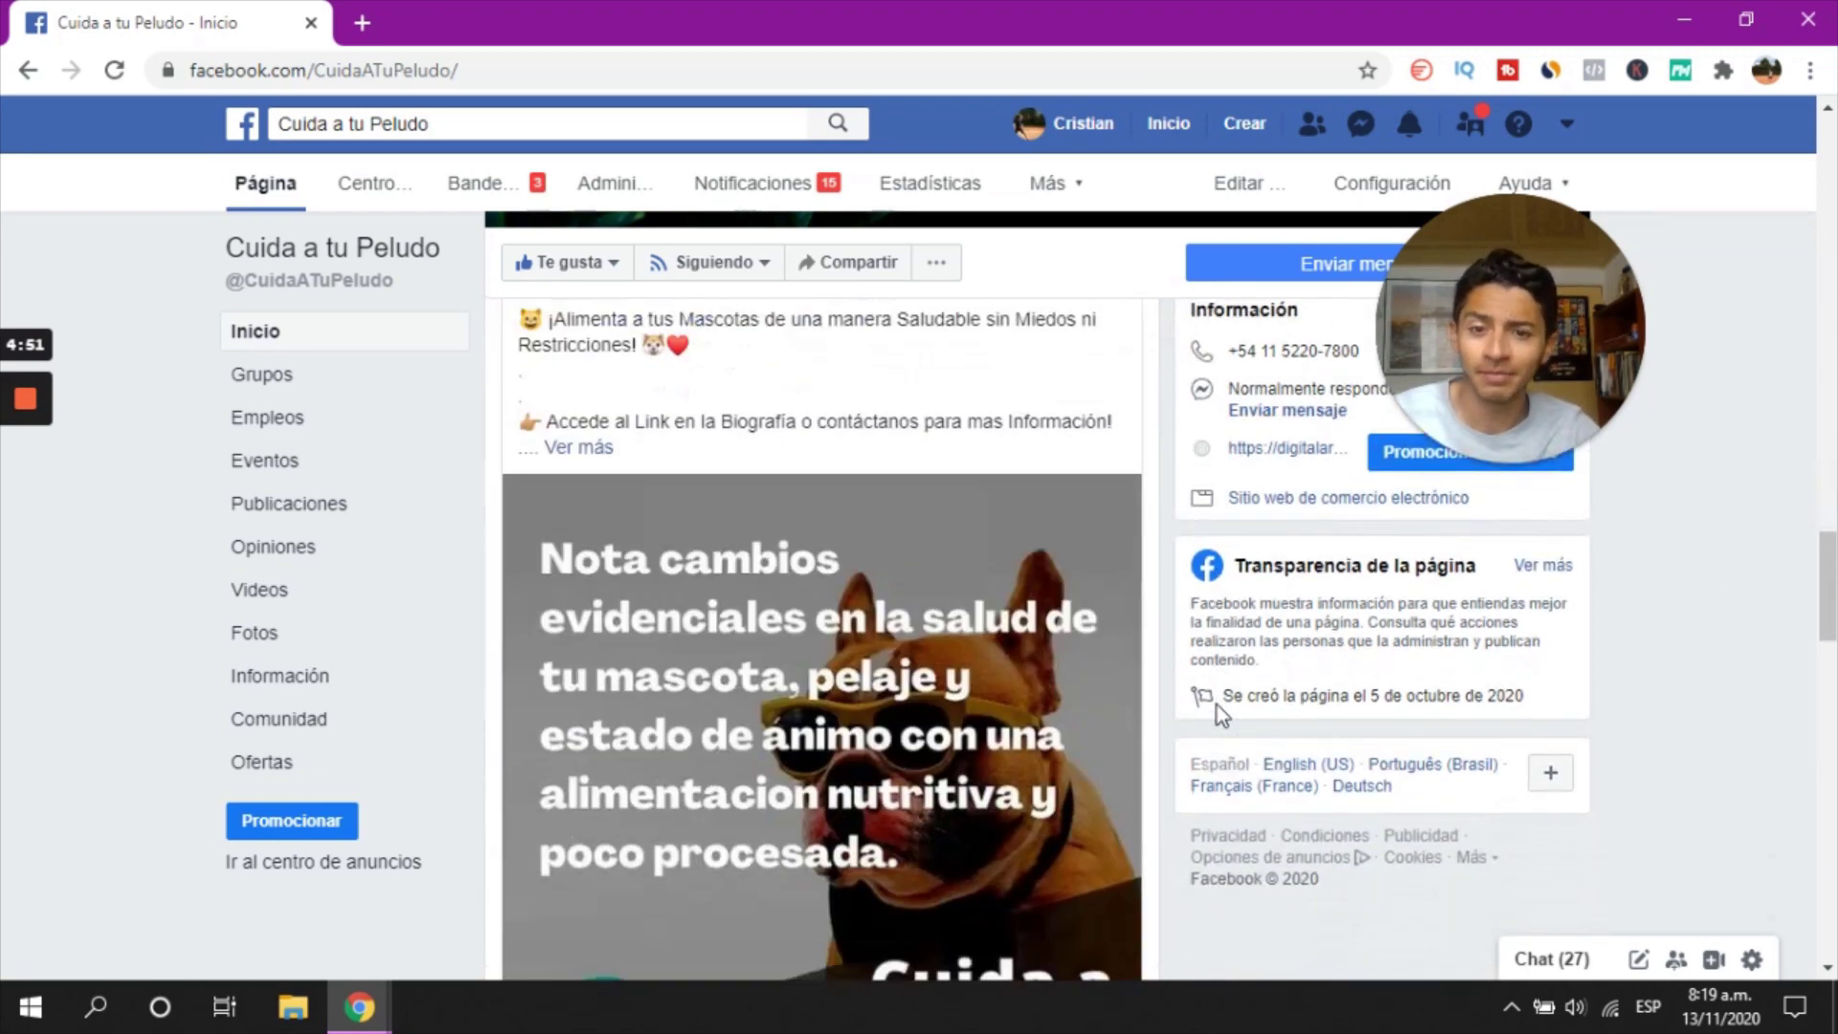
scroll(840, 525, down, 5)
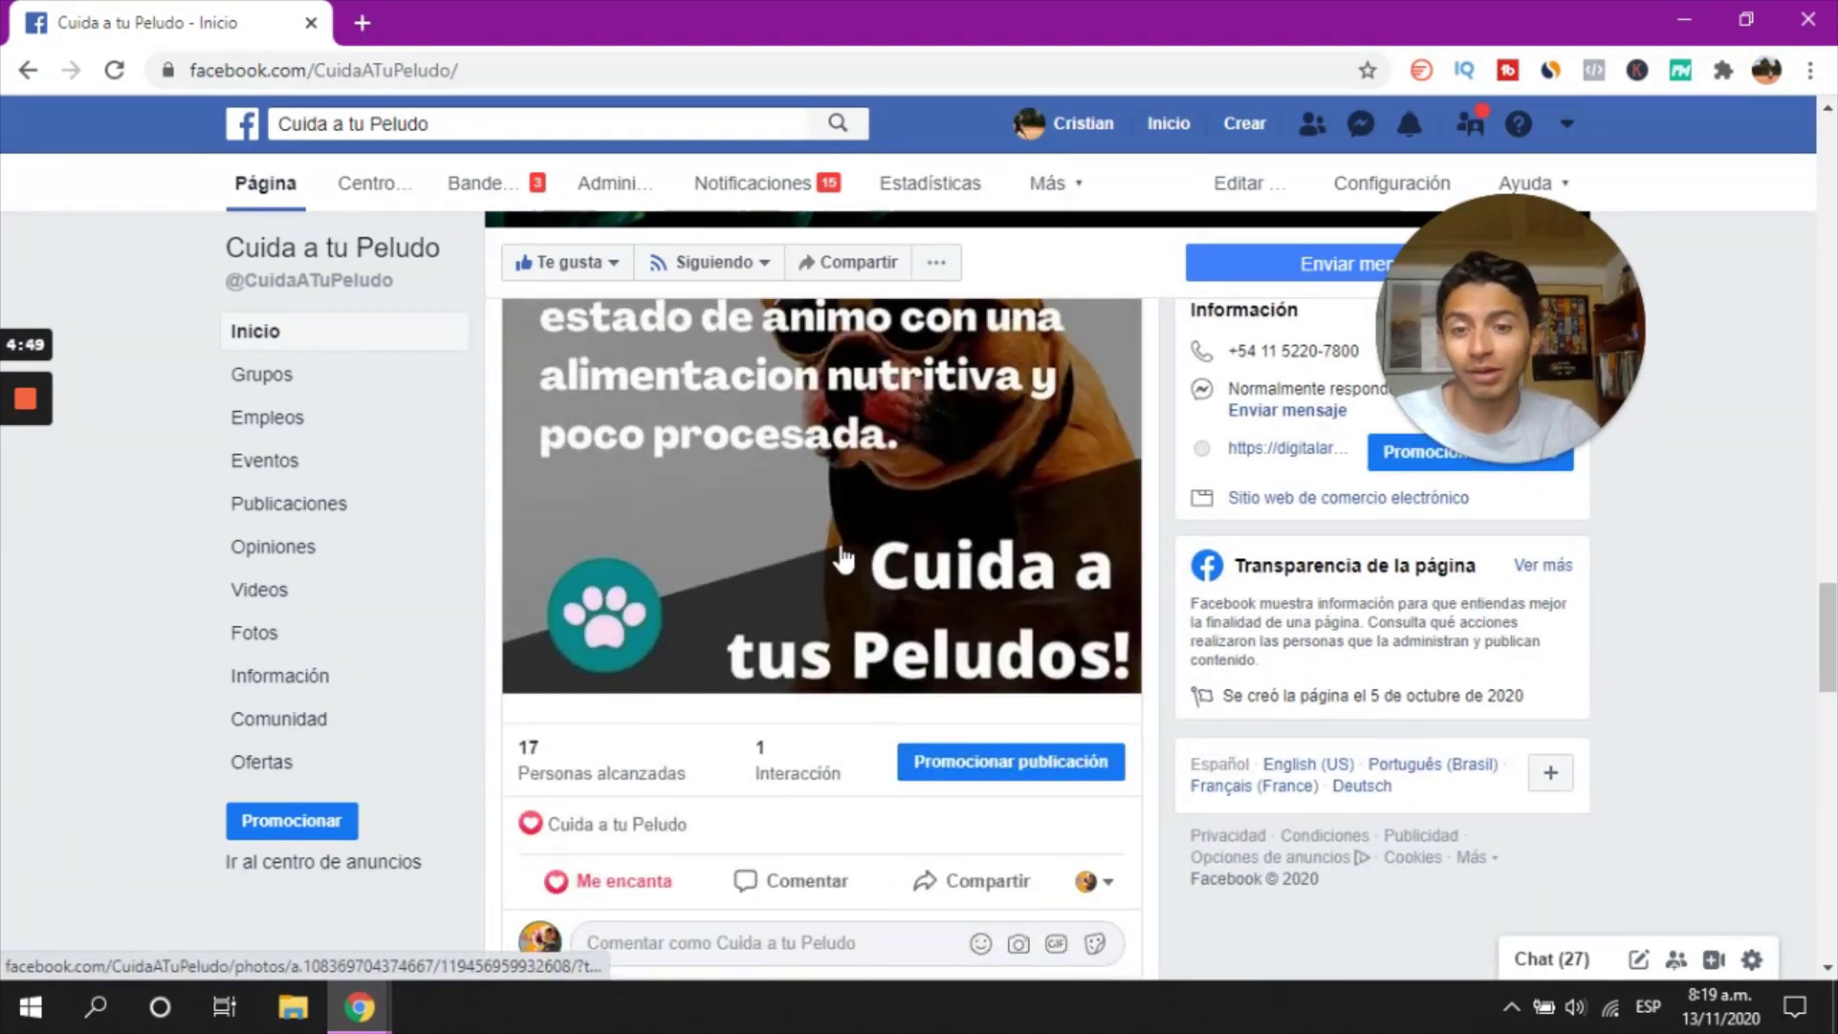
scroll(921, 564, down, 4)
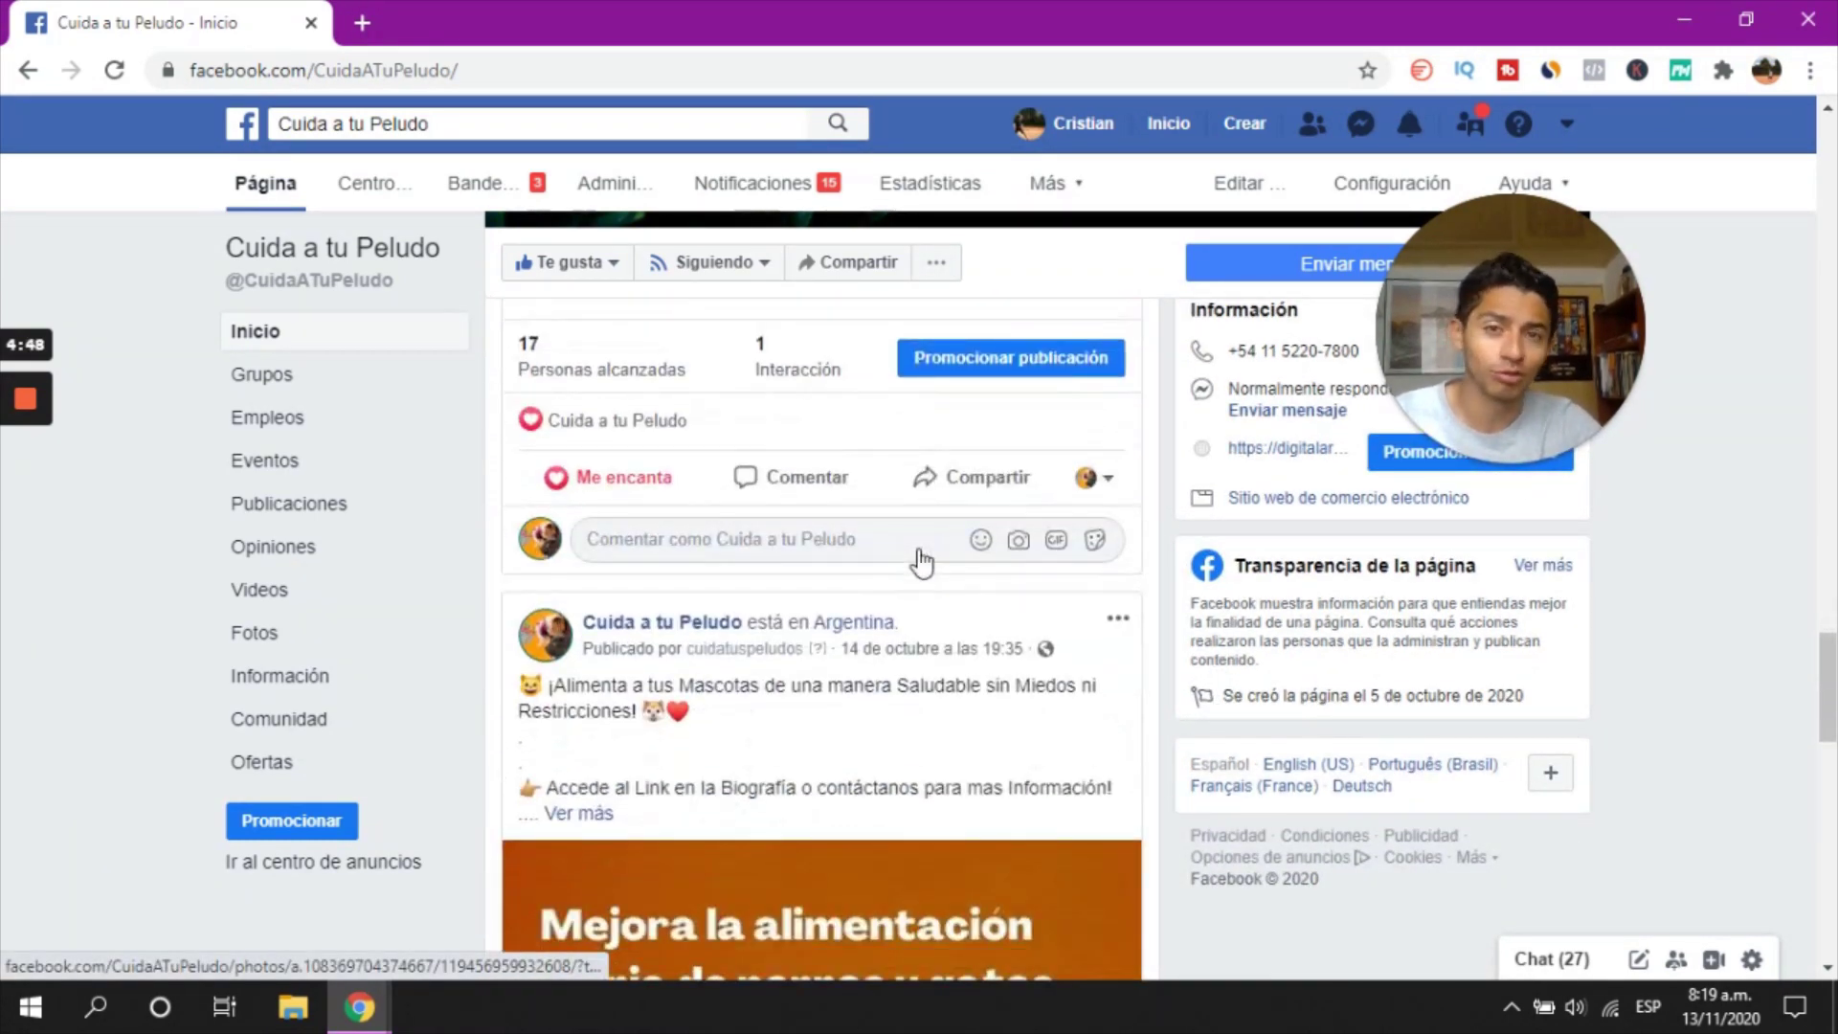
scroll(921, 564, down, 10)
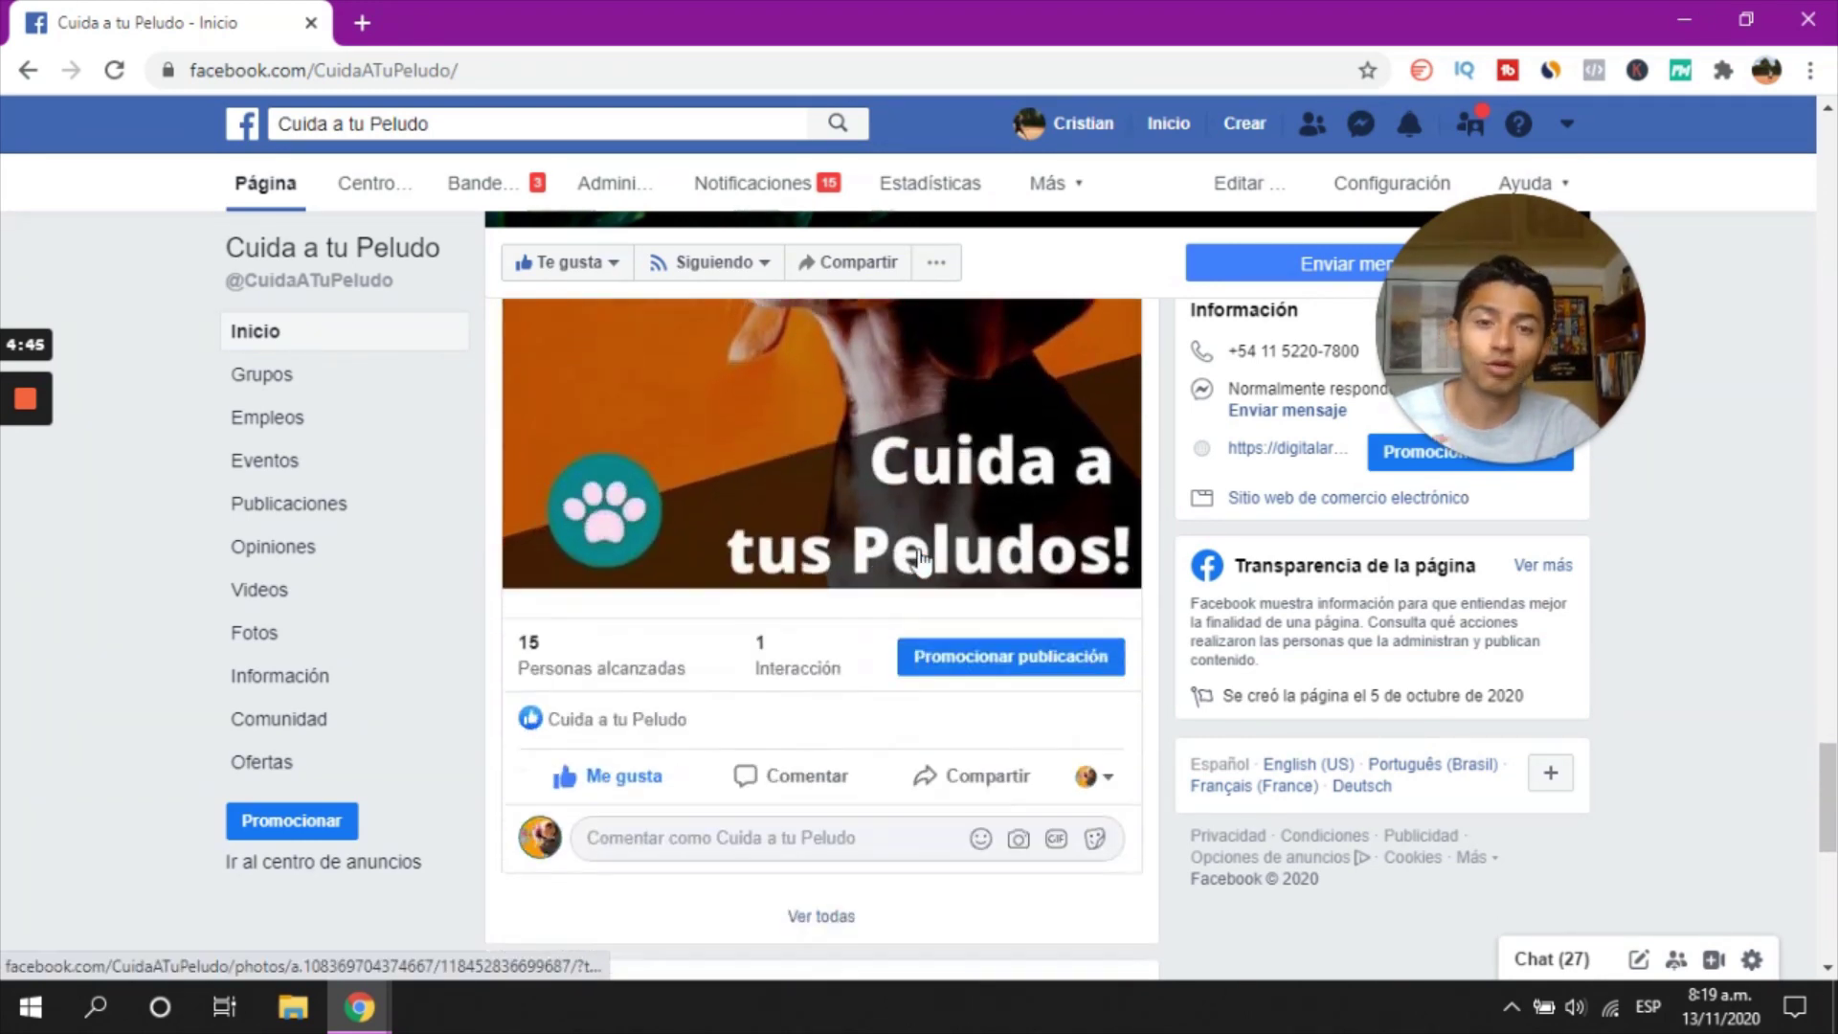
scroll(922, 562, down, 1)
scroll(922, 562, down, 9)
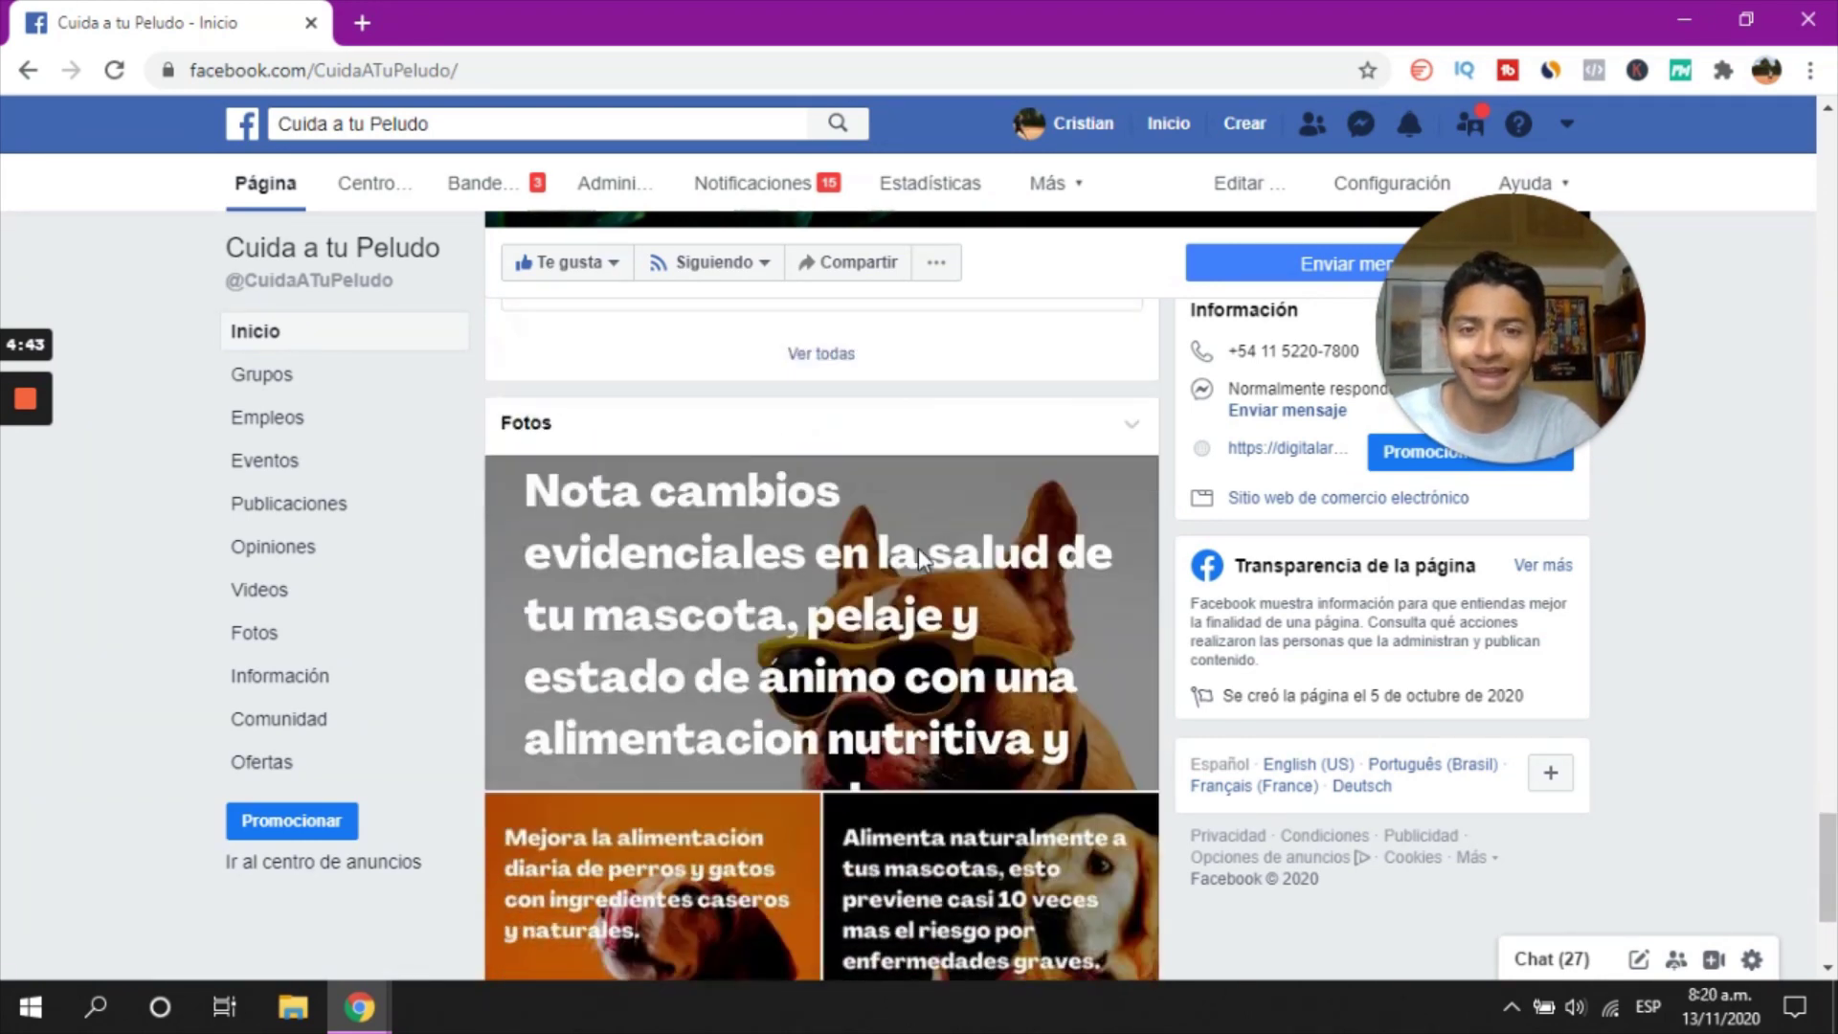
Open the Cuida a tu Peludo page's promotion options and choose Promocionar tu página
scroll(922, 564, up, 9)
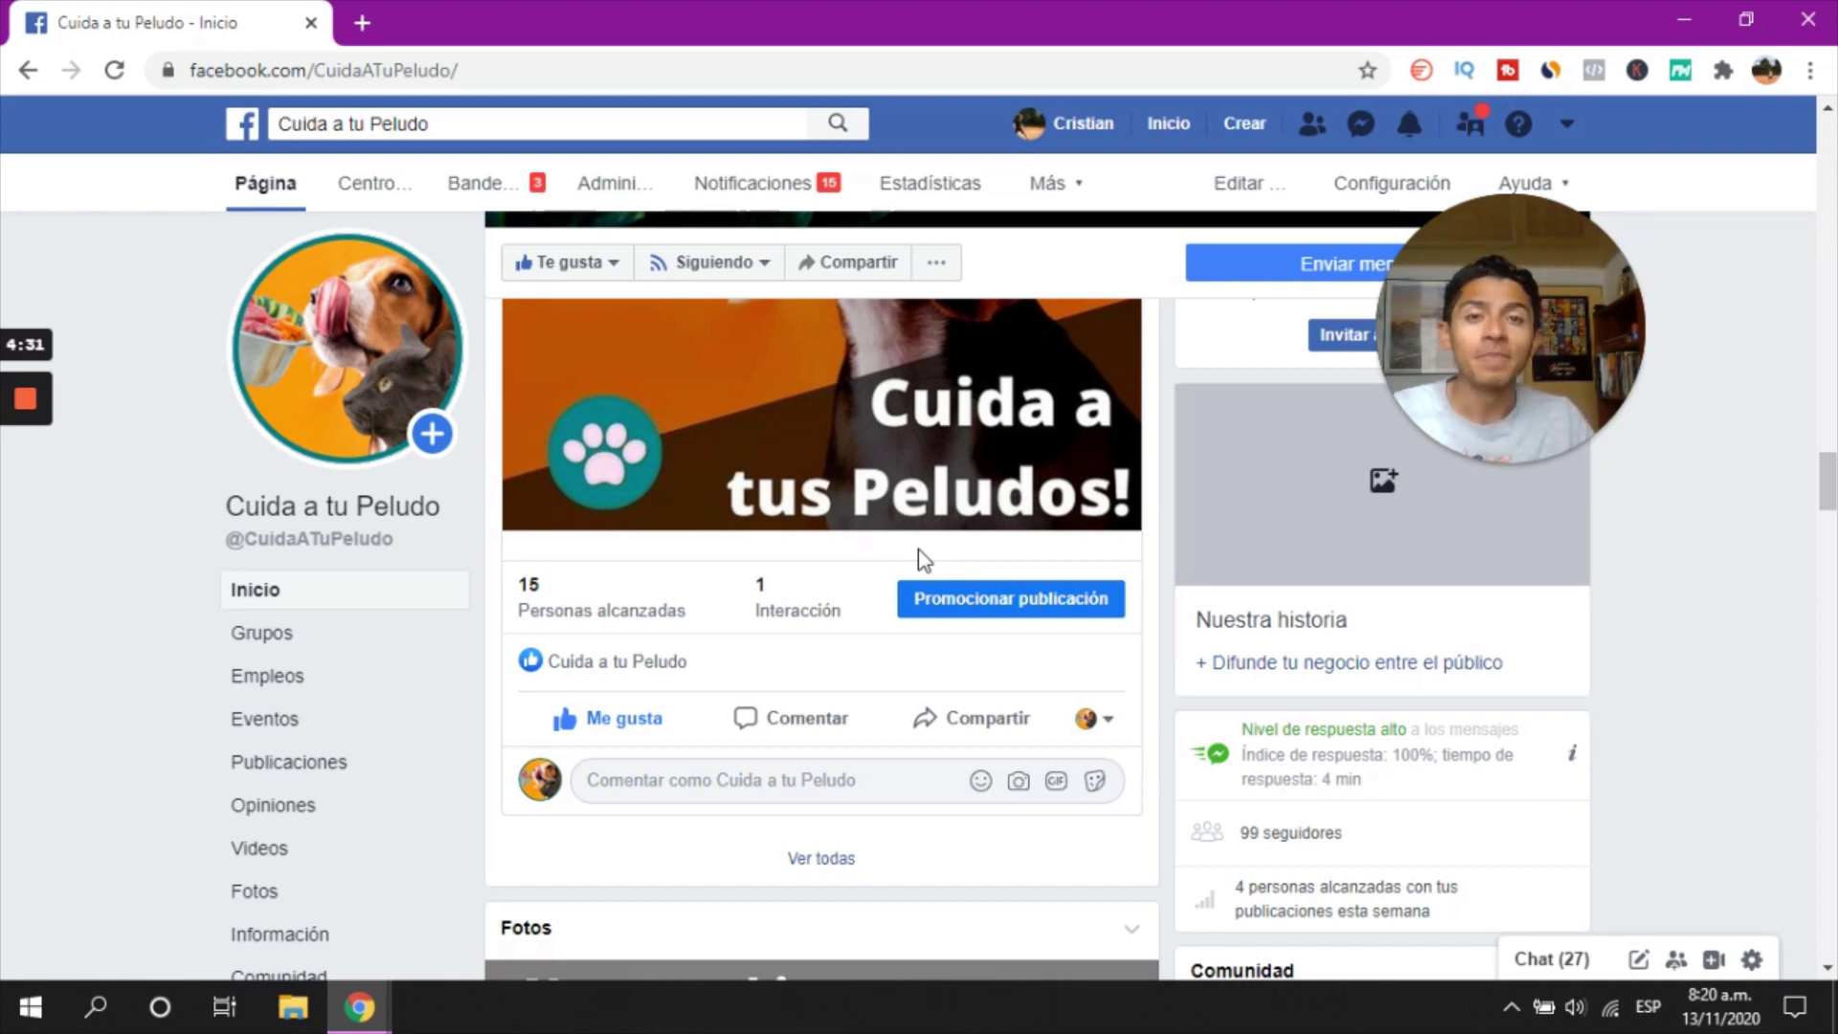
scroll(924, 560, down, 10)
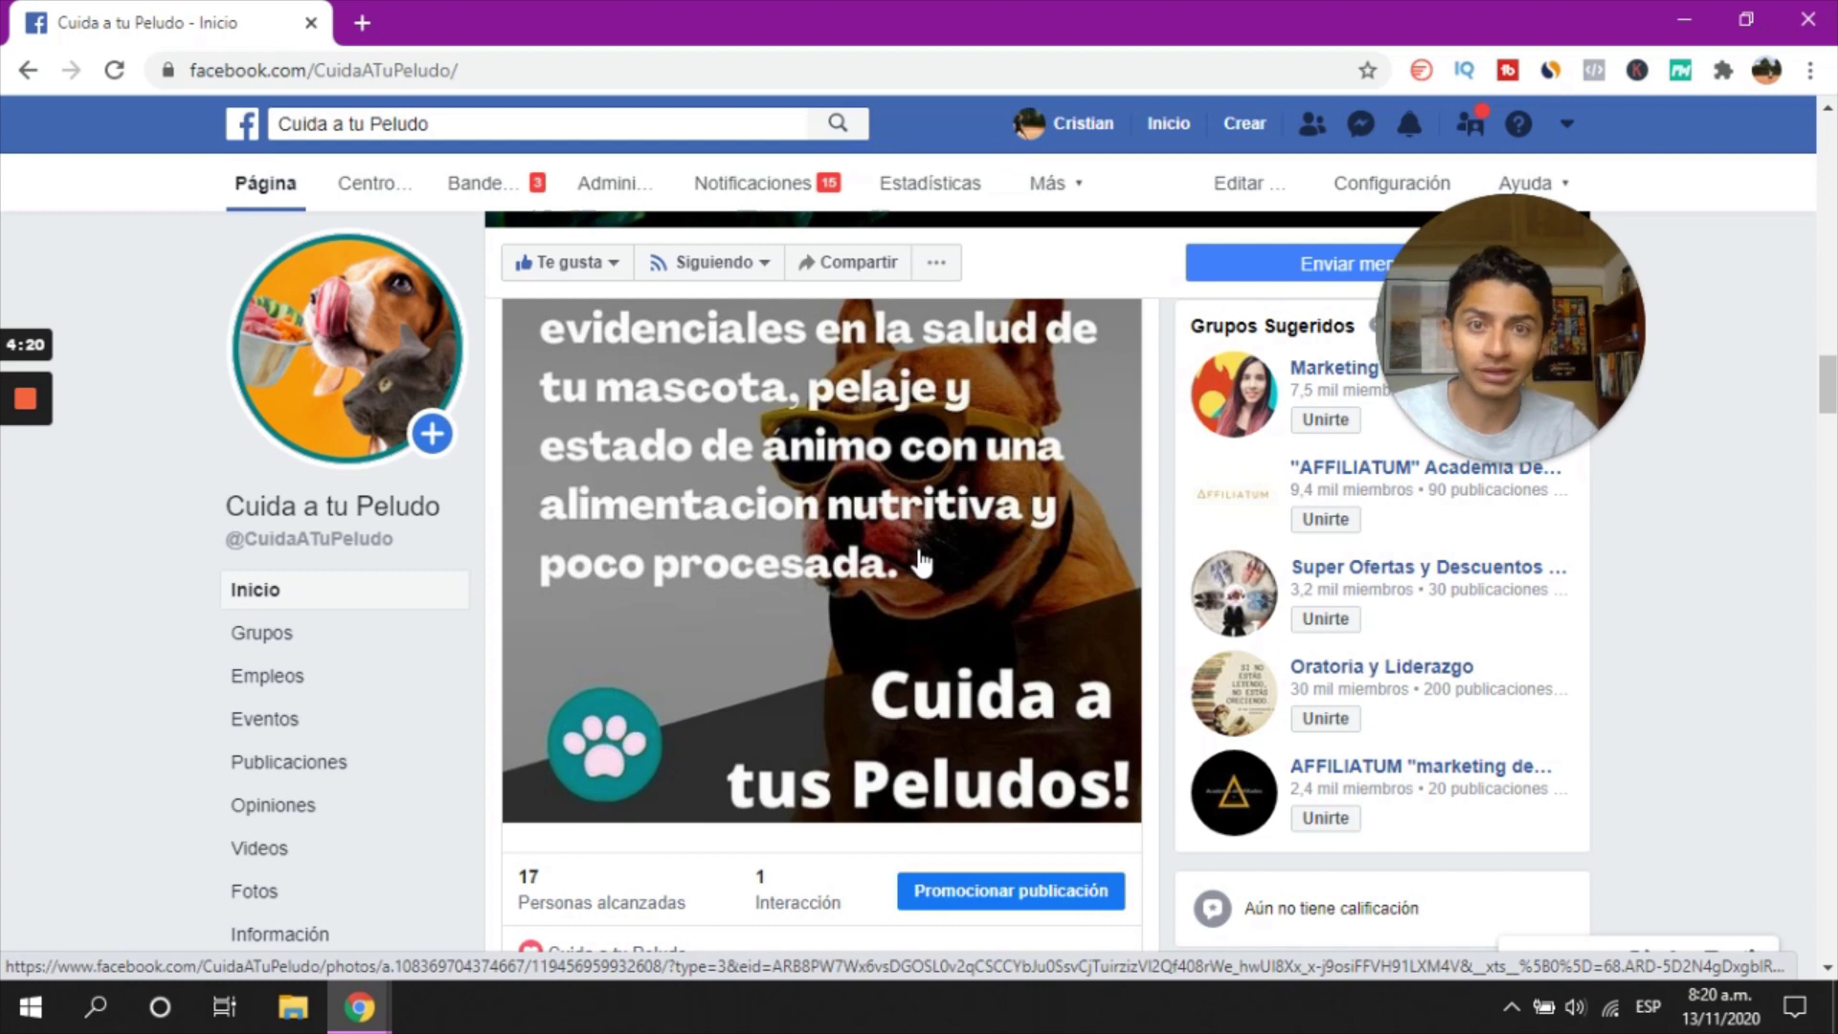
scroll(921, 563, down, 1)
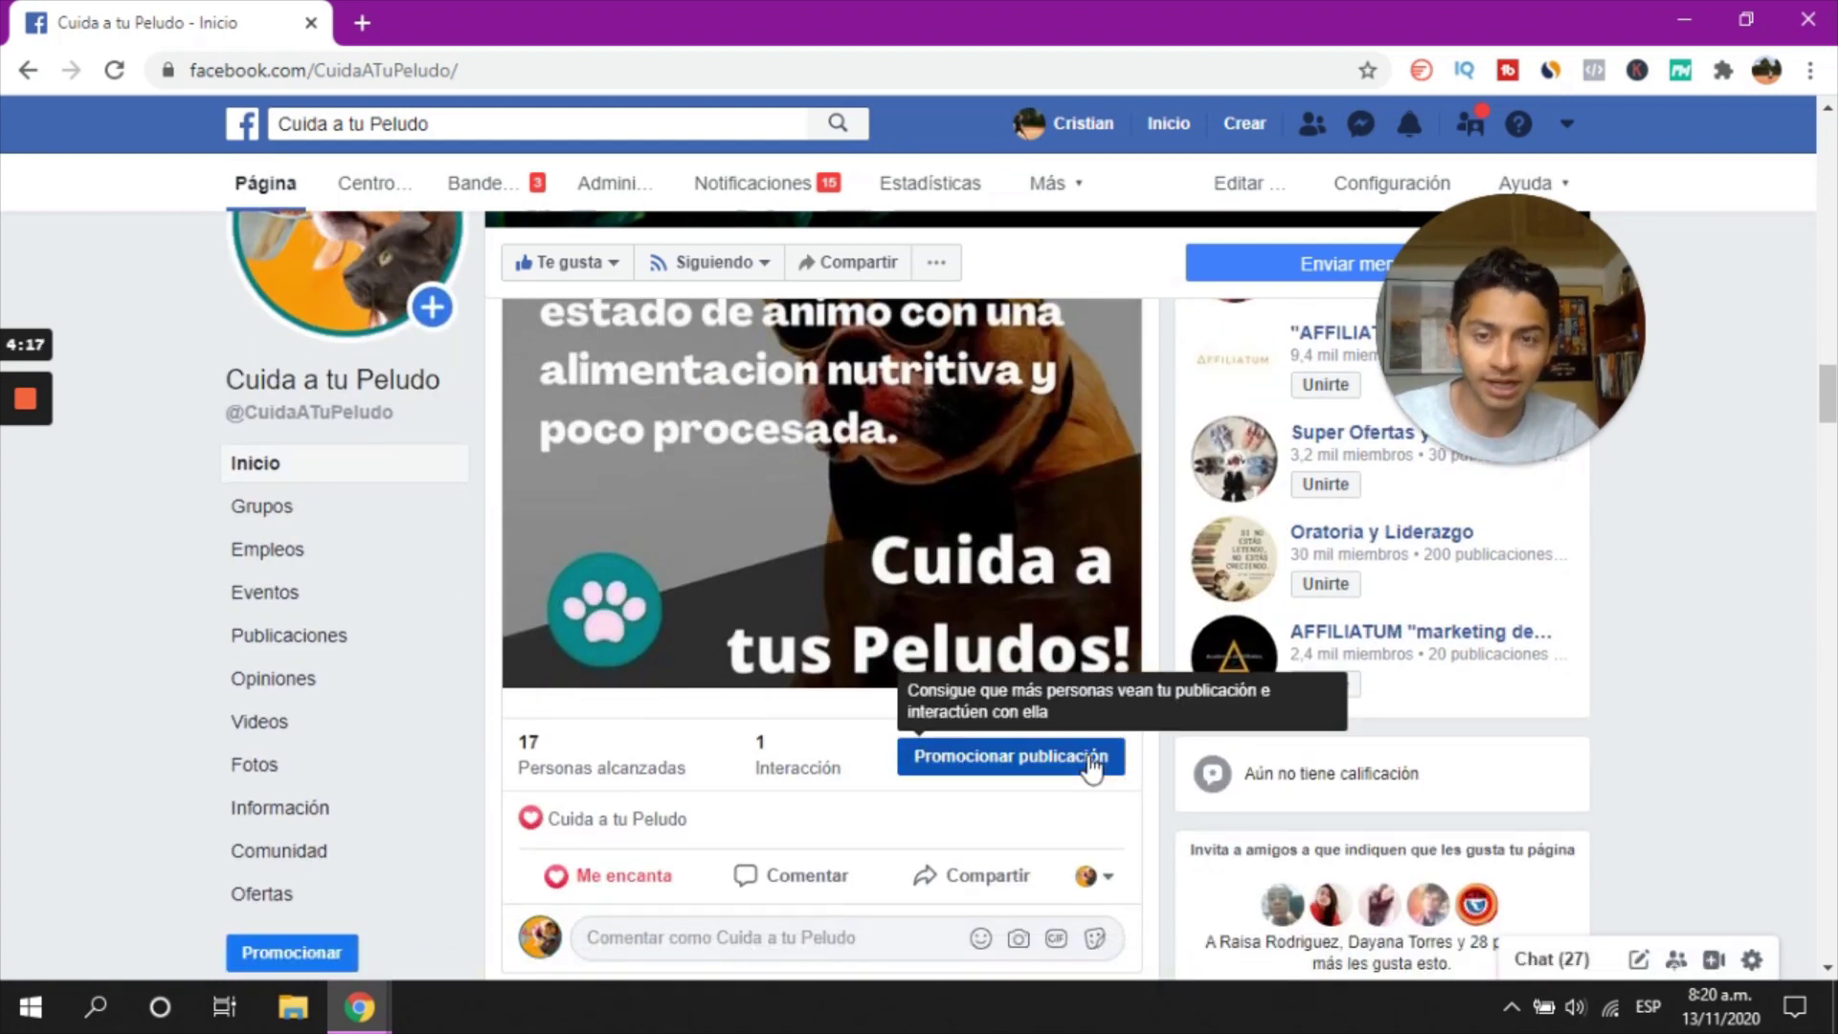
scroll(1092, 766, down, 4)
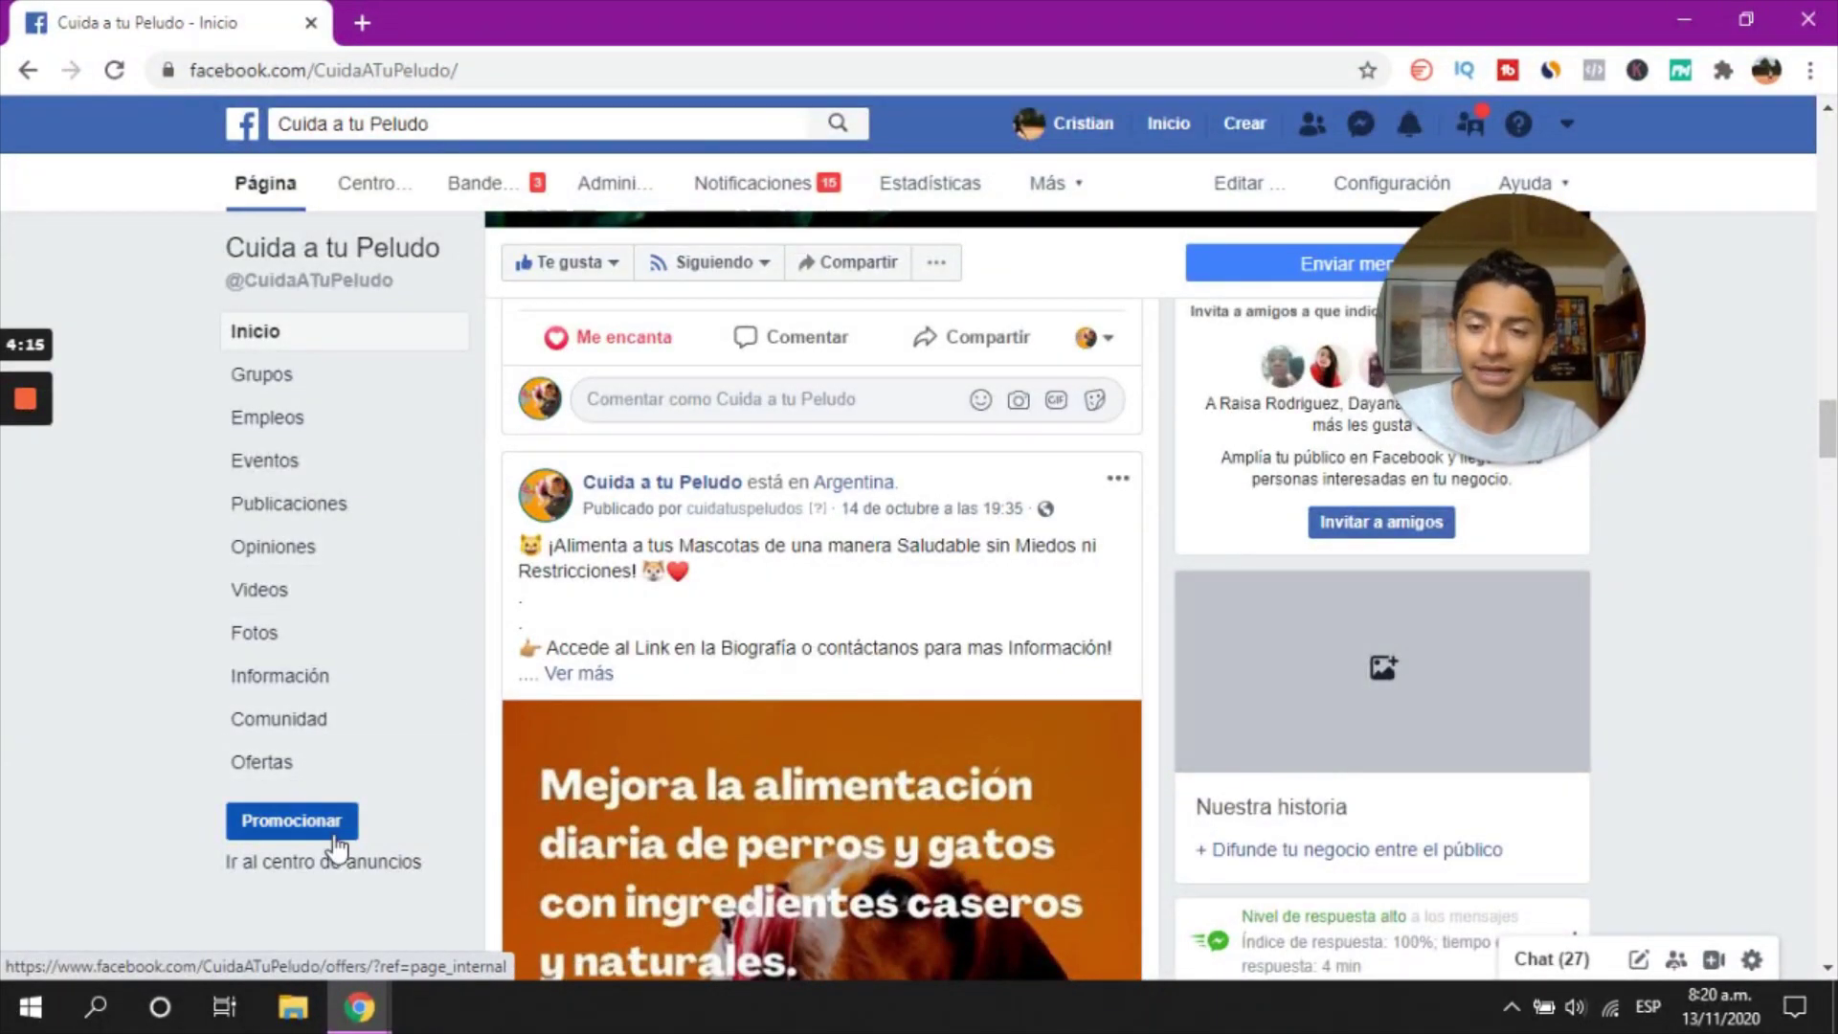
click(335, 838)
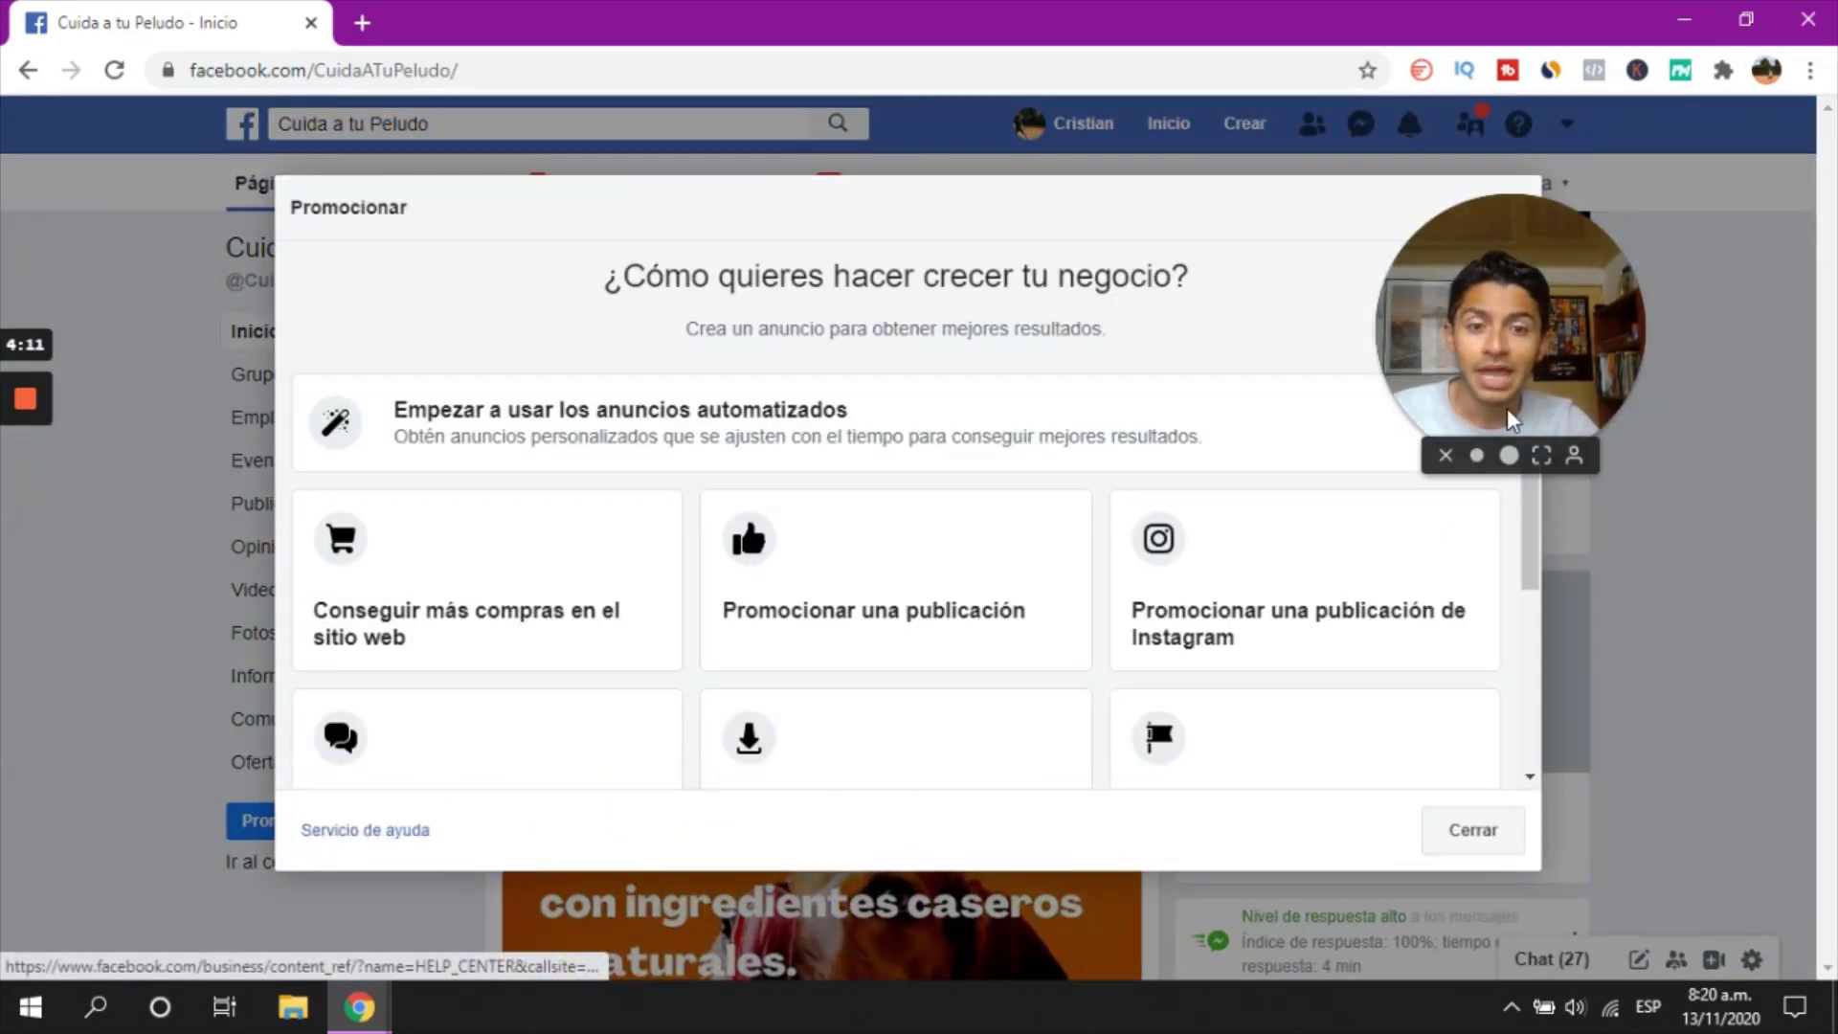
scroll(985, 464, down, 3)
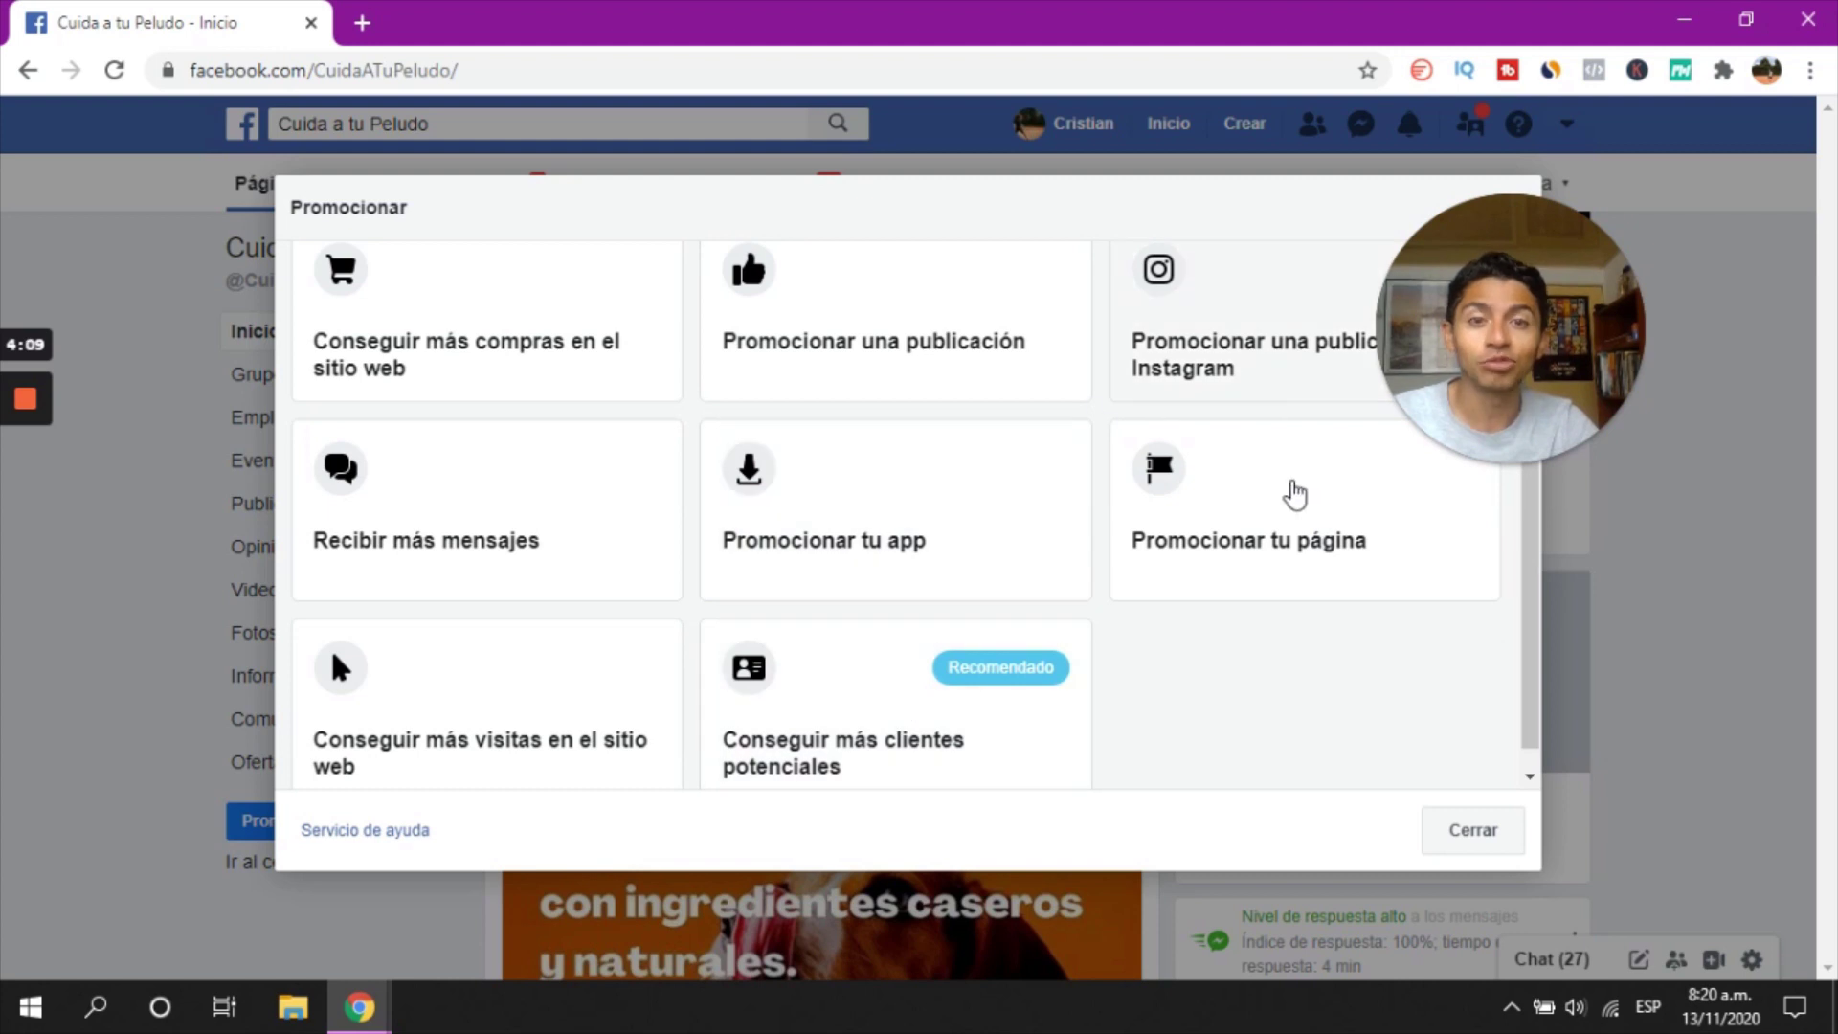
click(1298, 529)
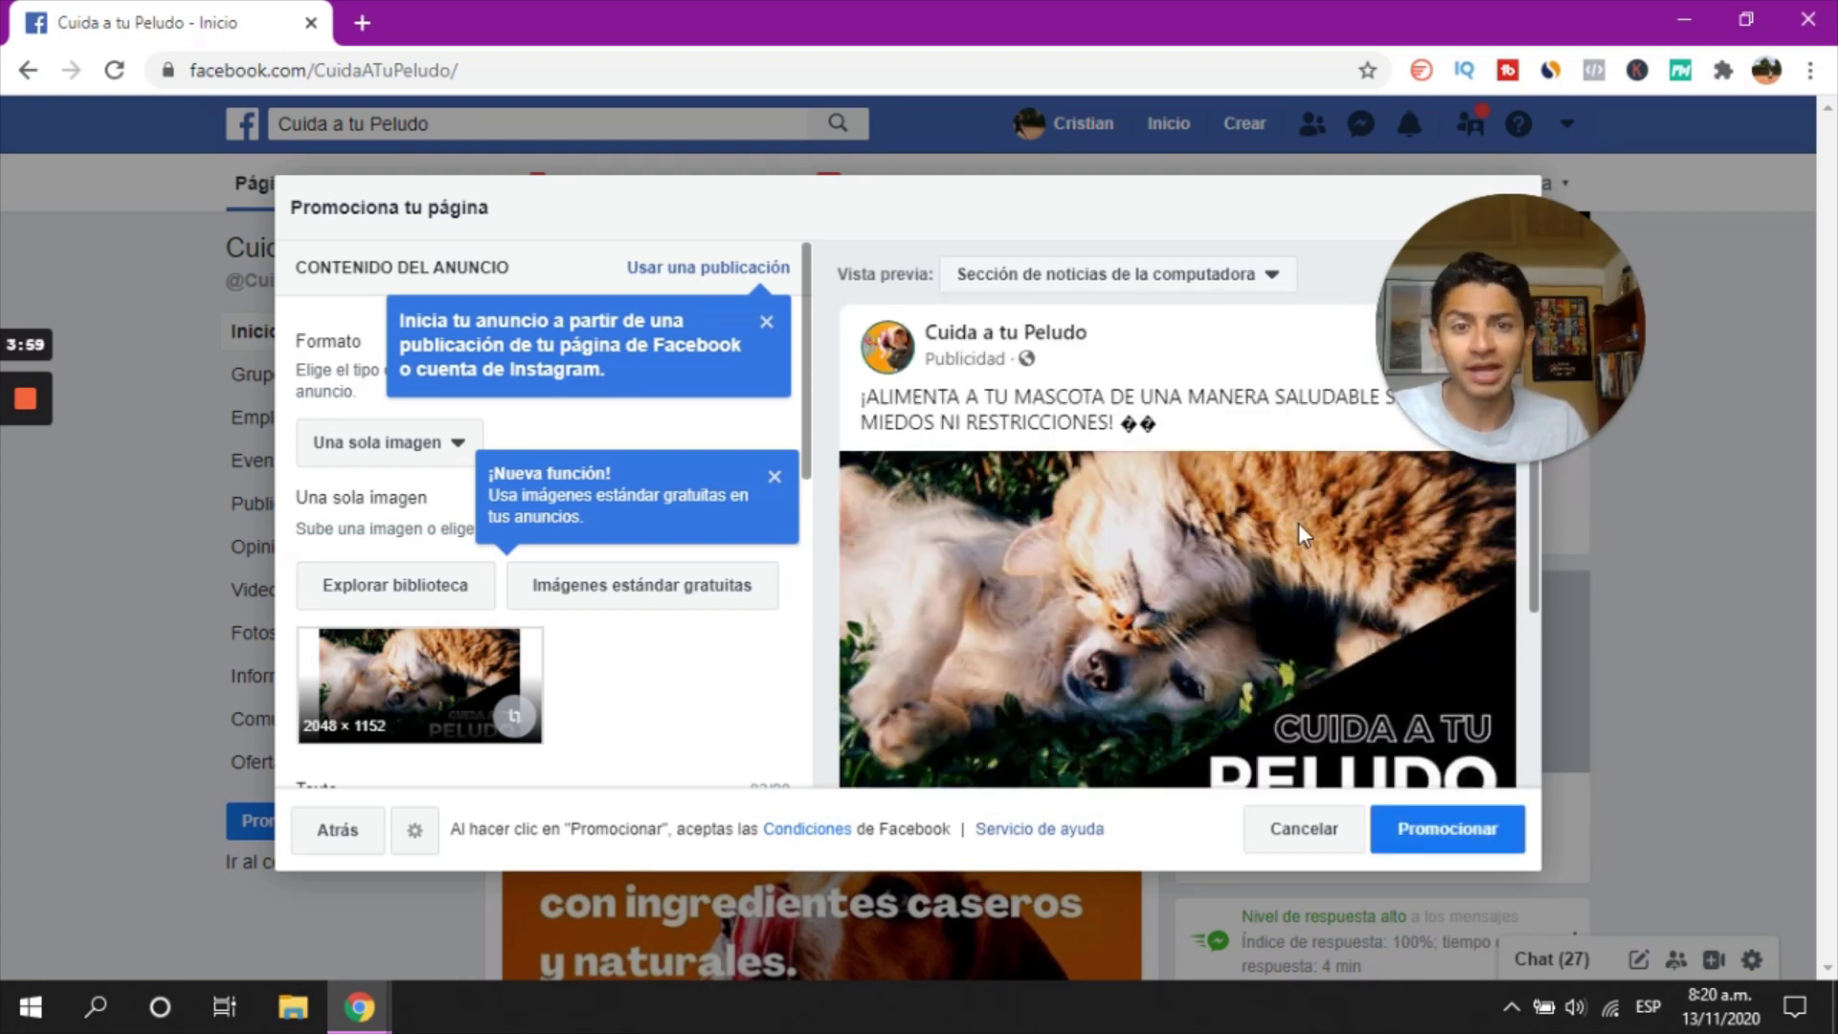
Examine the page ad's preview and text and its audience, duration, daily budget and payment settings
drag(1491, 308, 1565, 228)
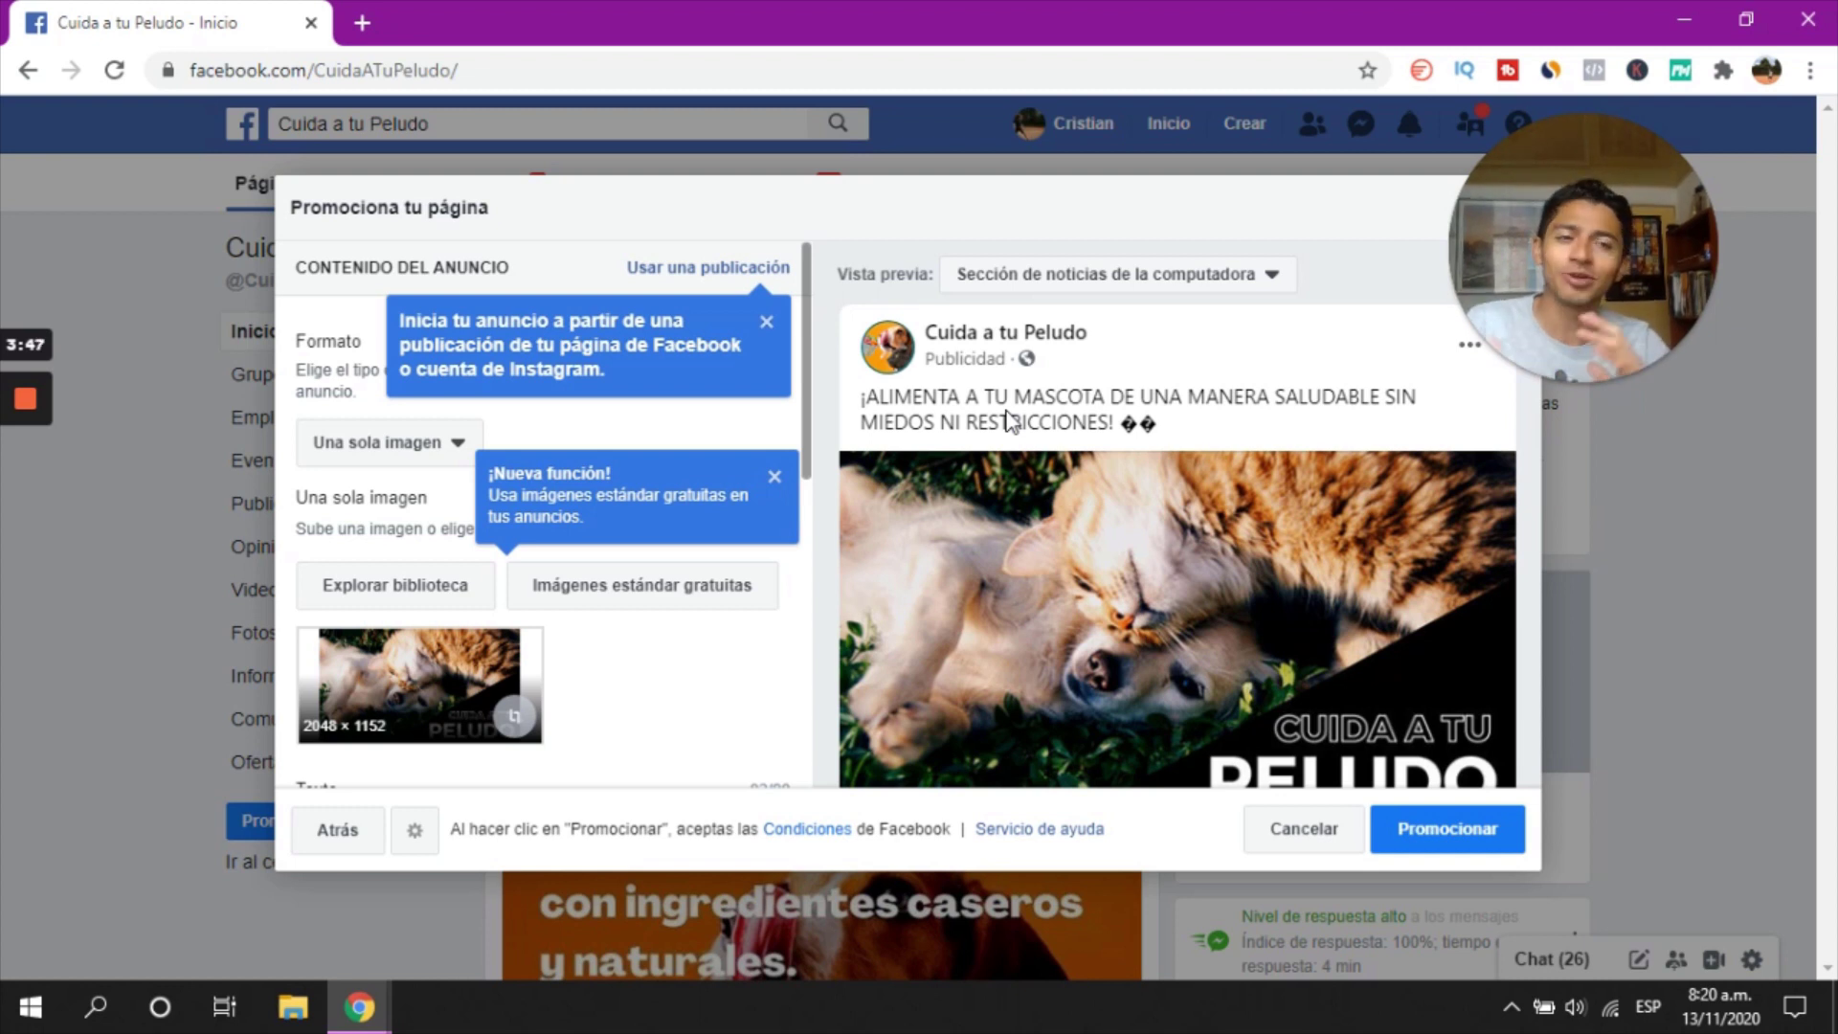
scroll(1059, 398, down, 3)
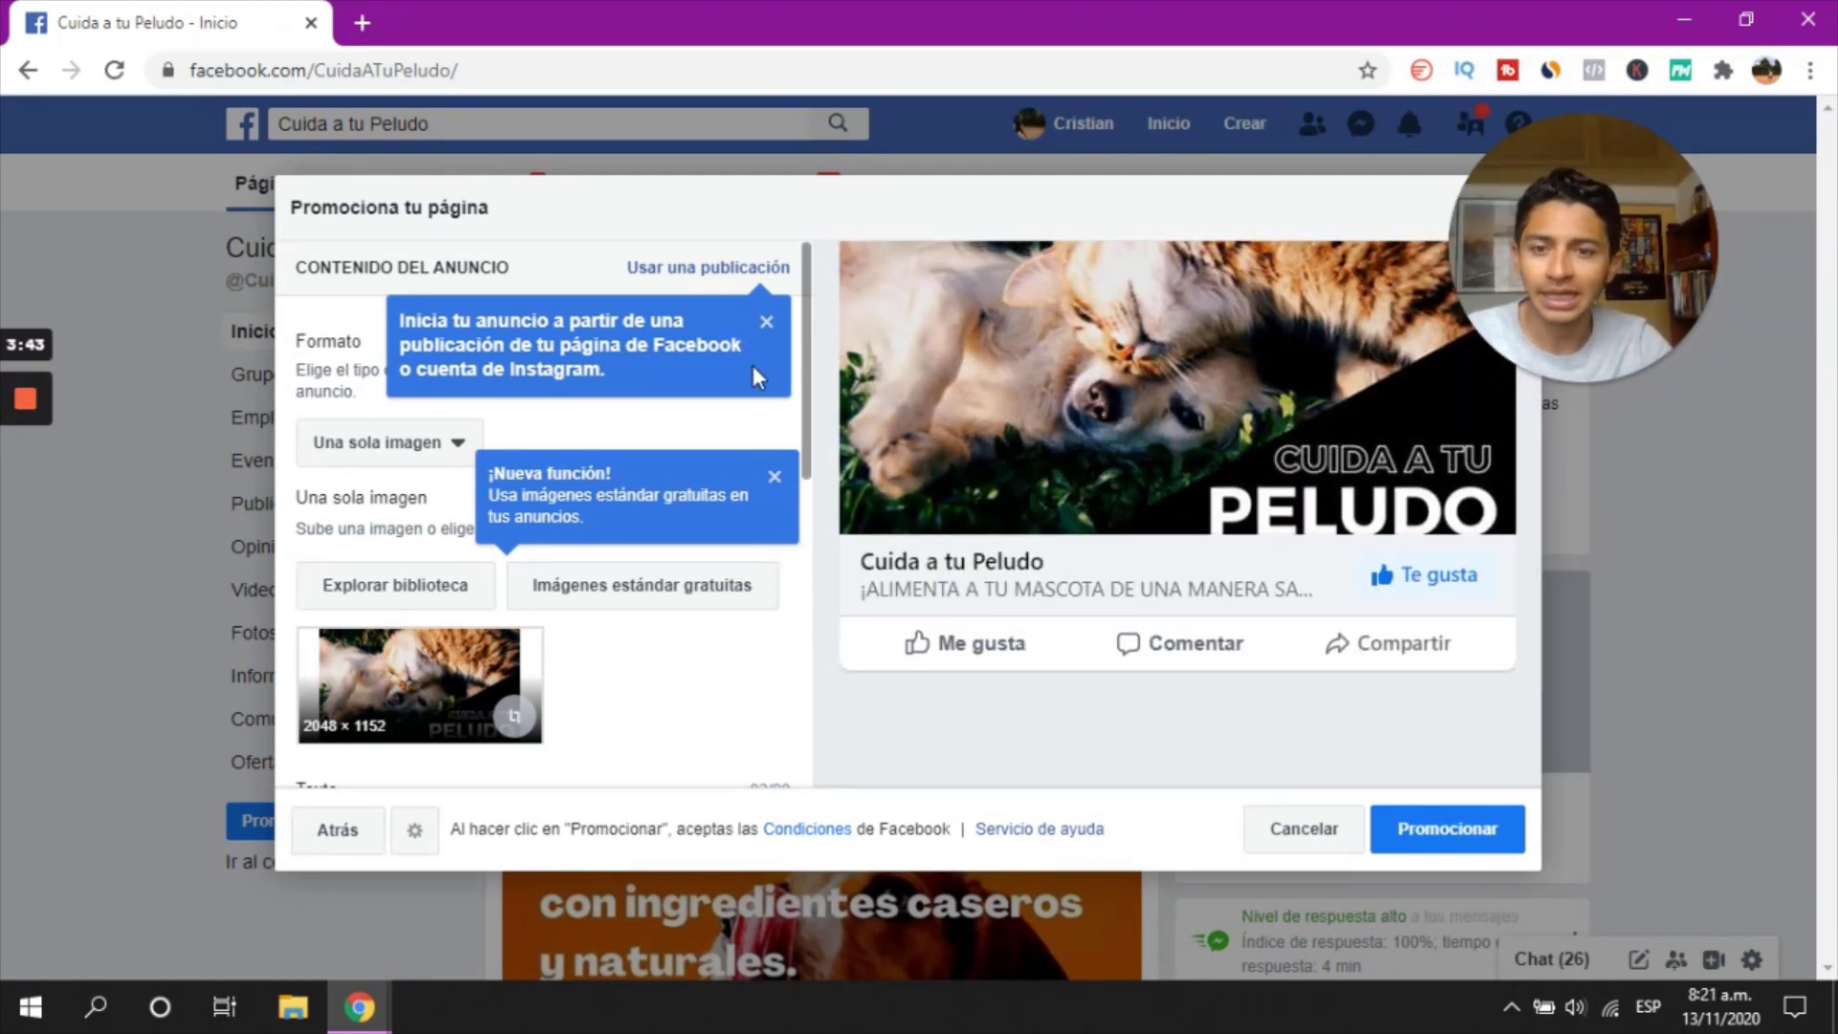
scroll(727, 450, down, 4)
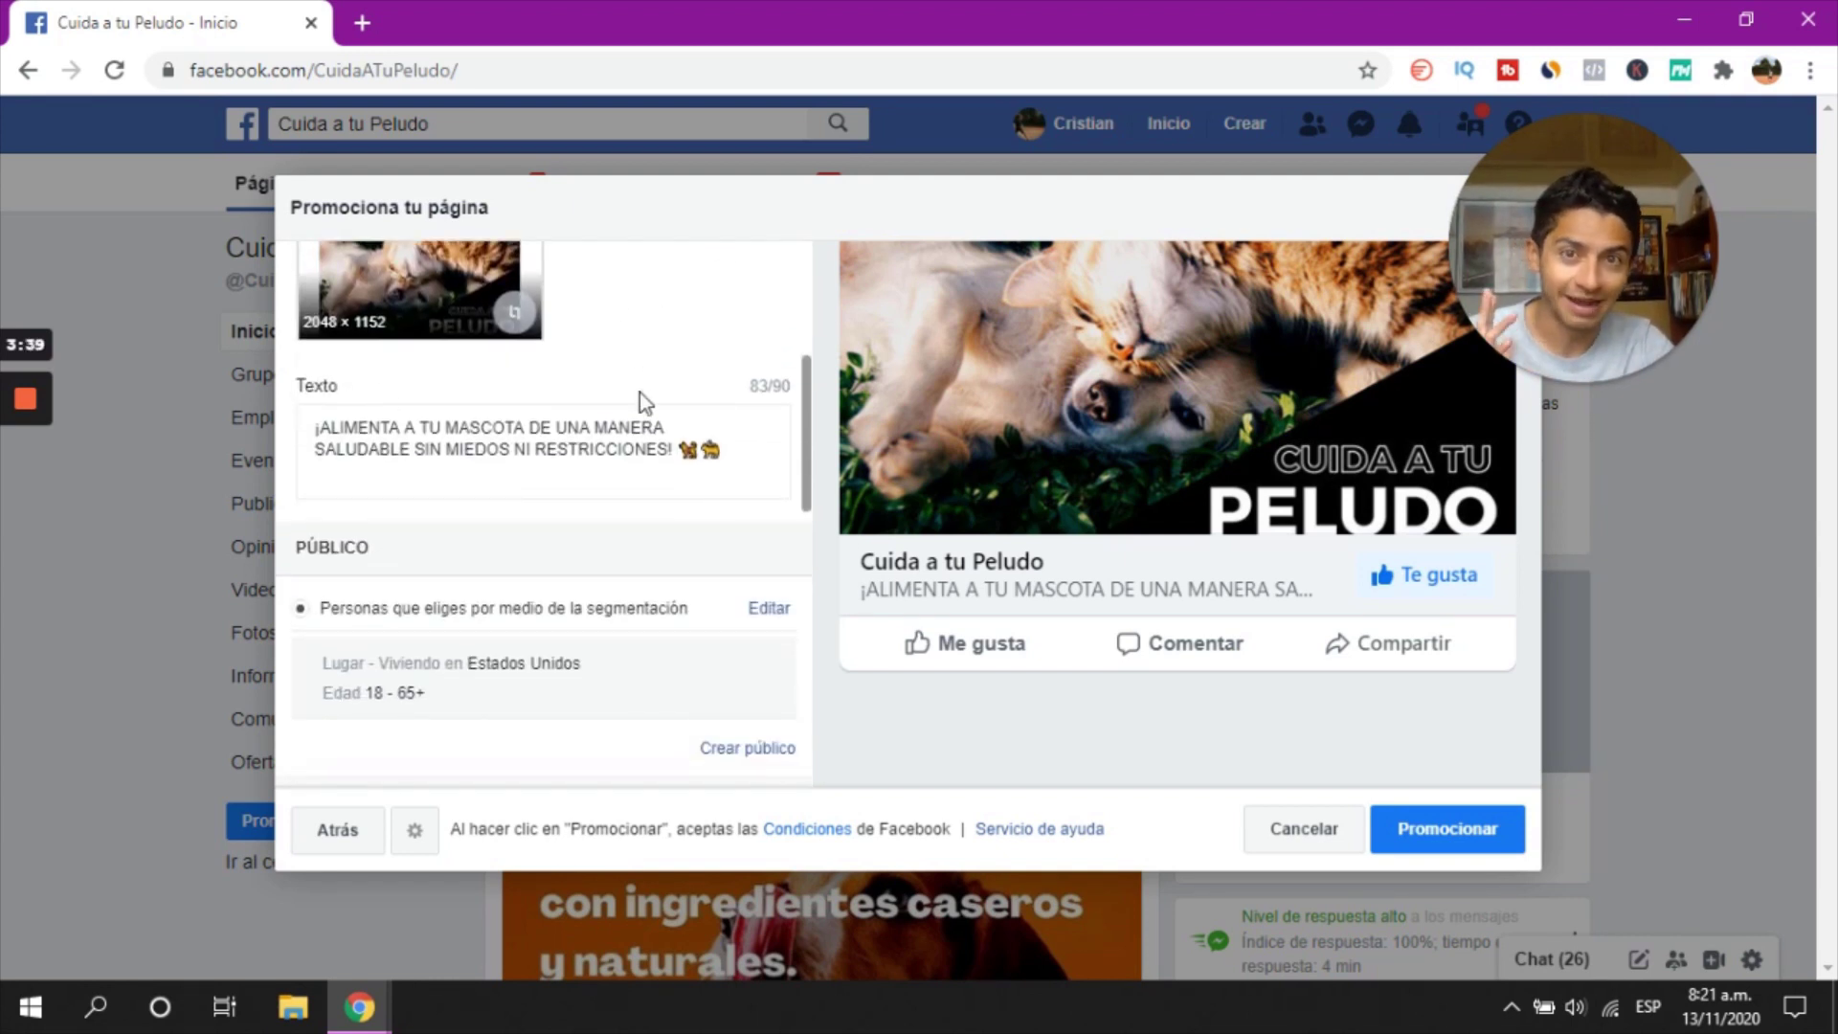
scroll(669, 450, down, 6)
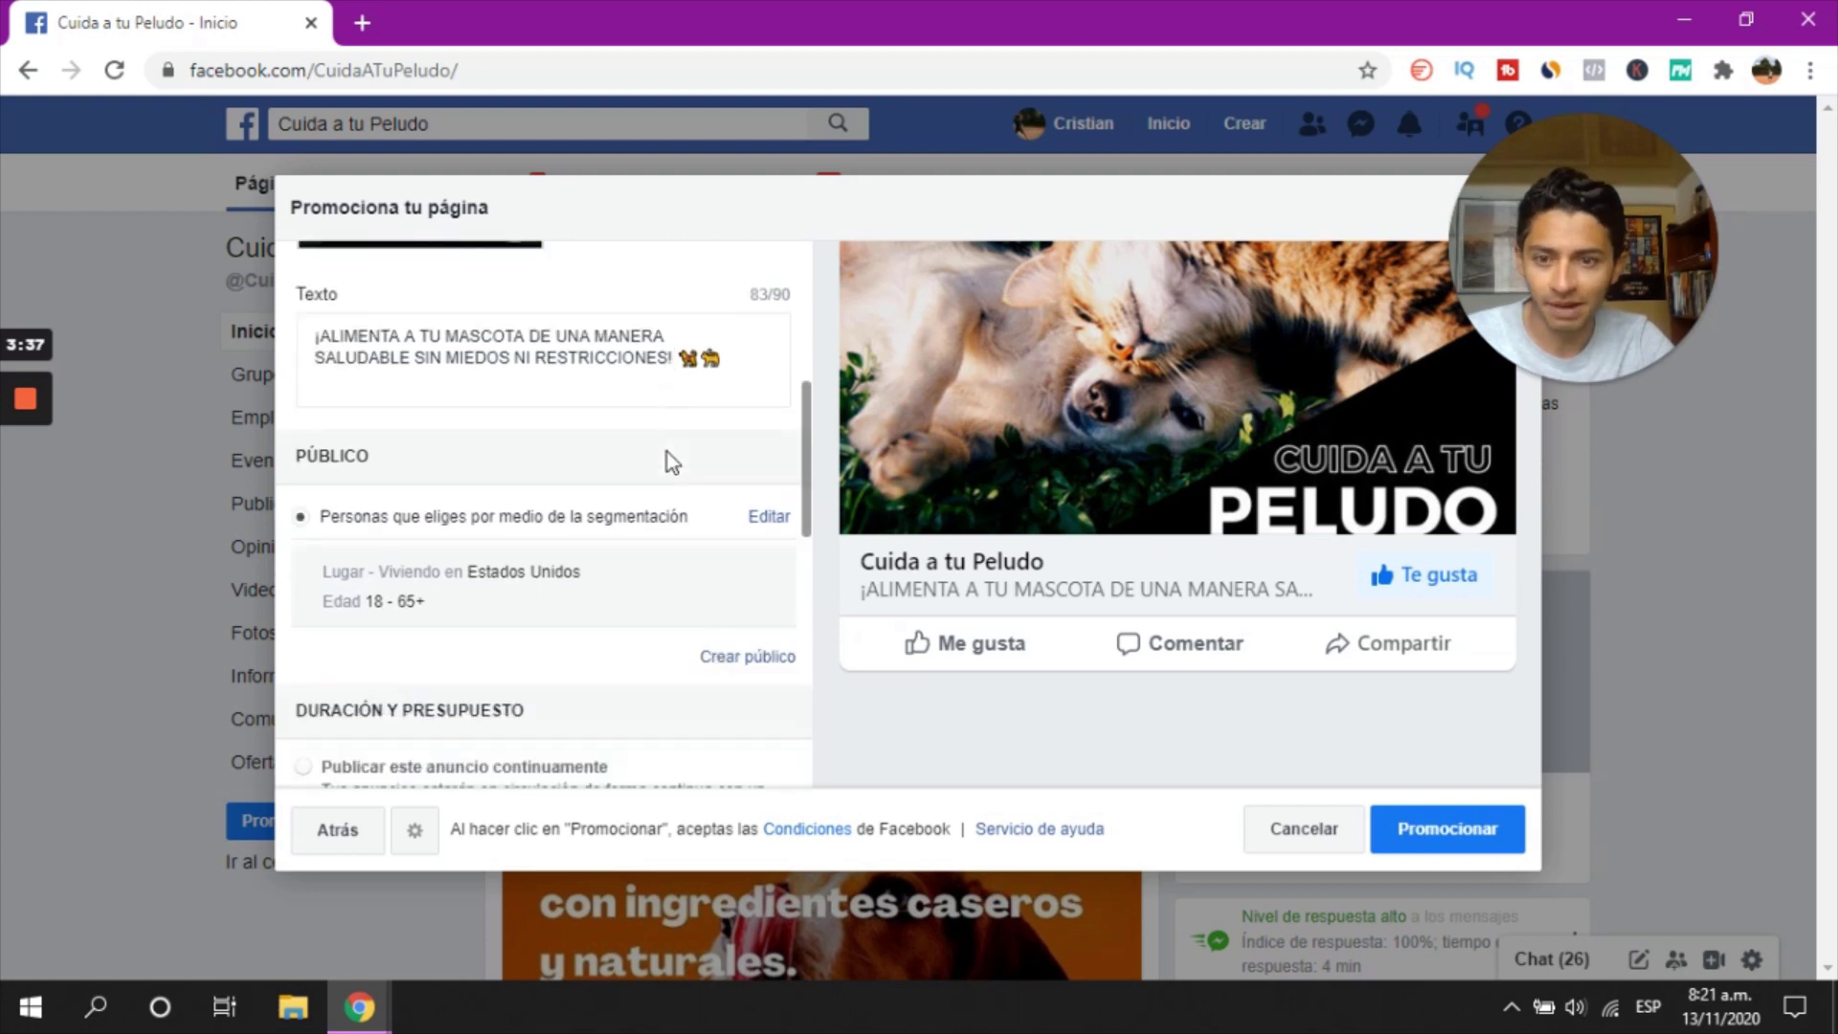
scroll(668, 452, down, 4)
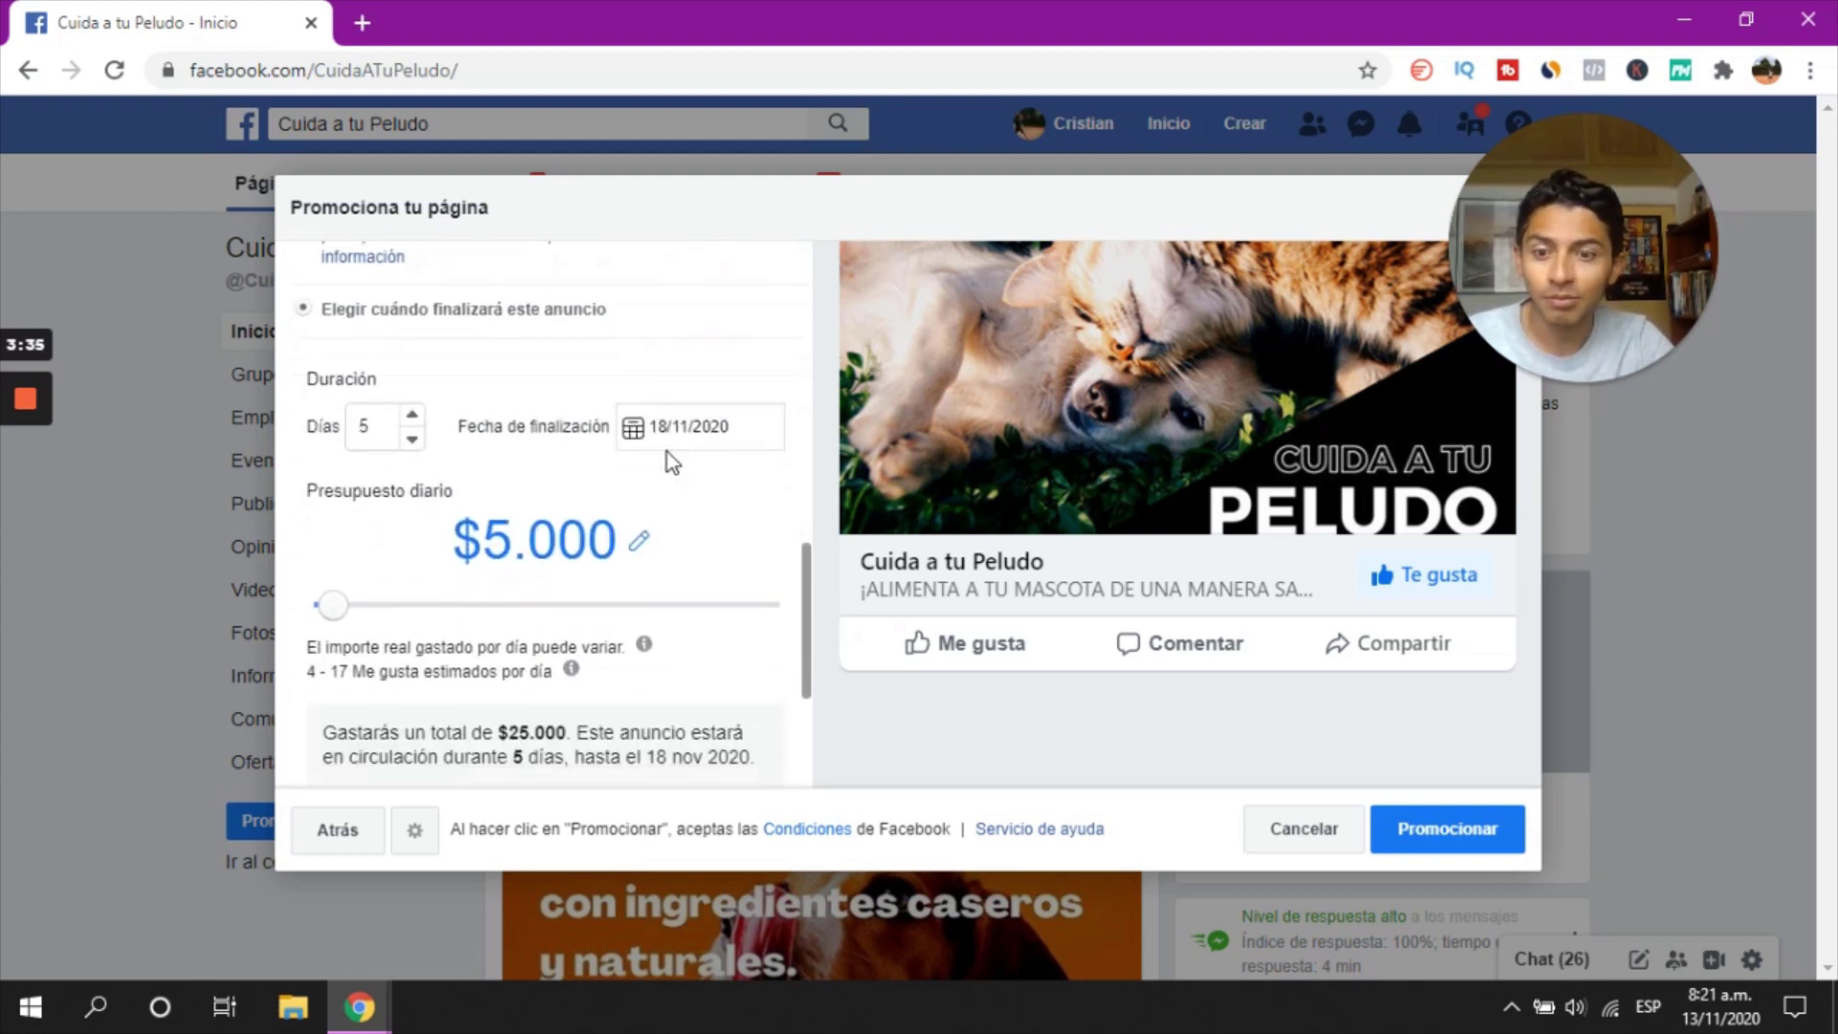
scroll(473, 624, down, 1)
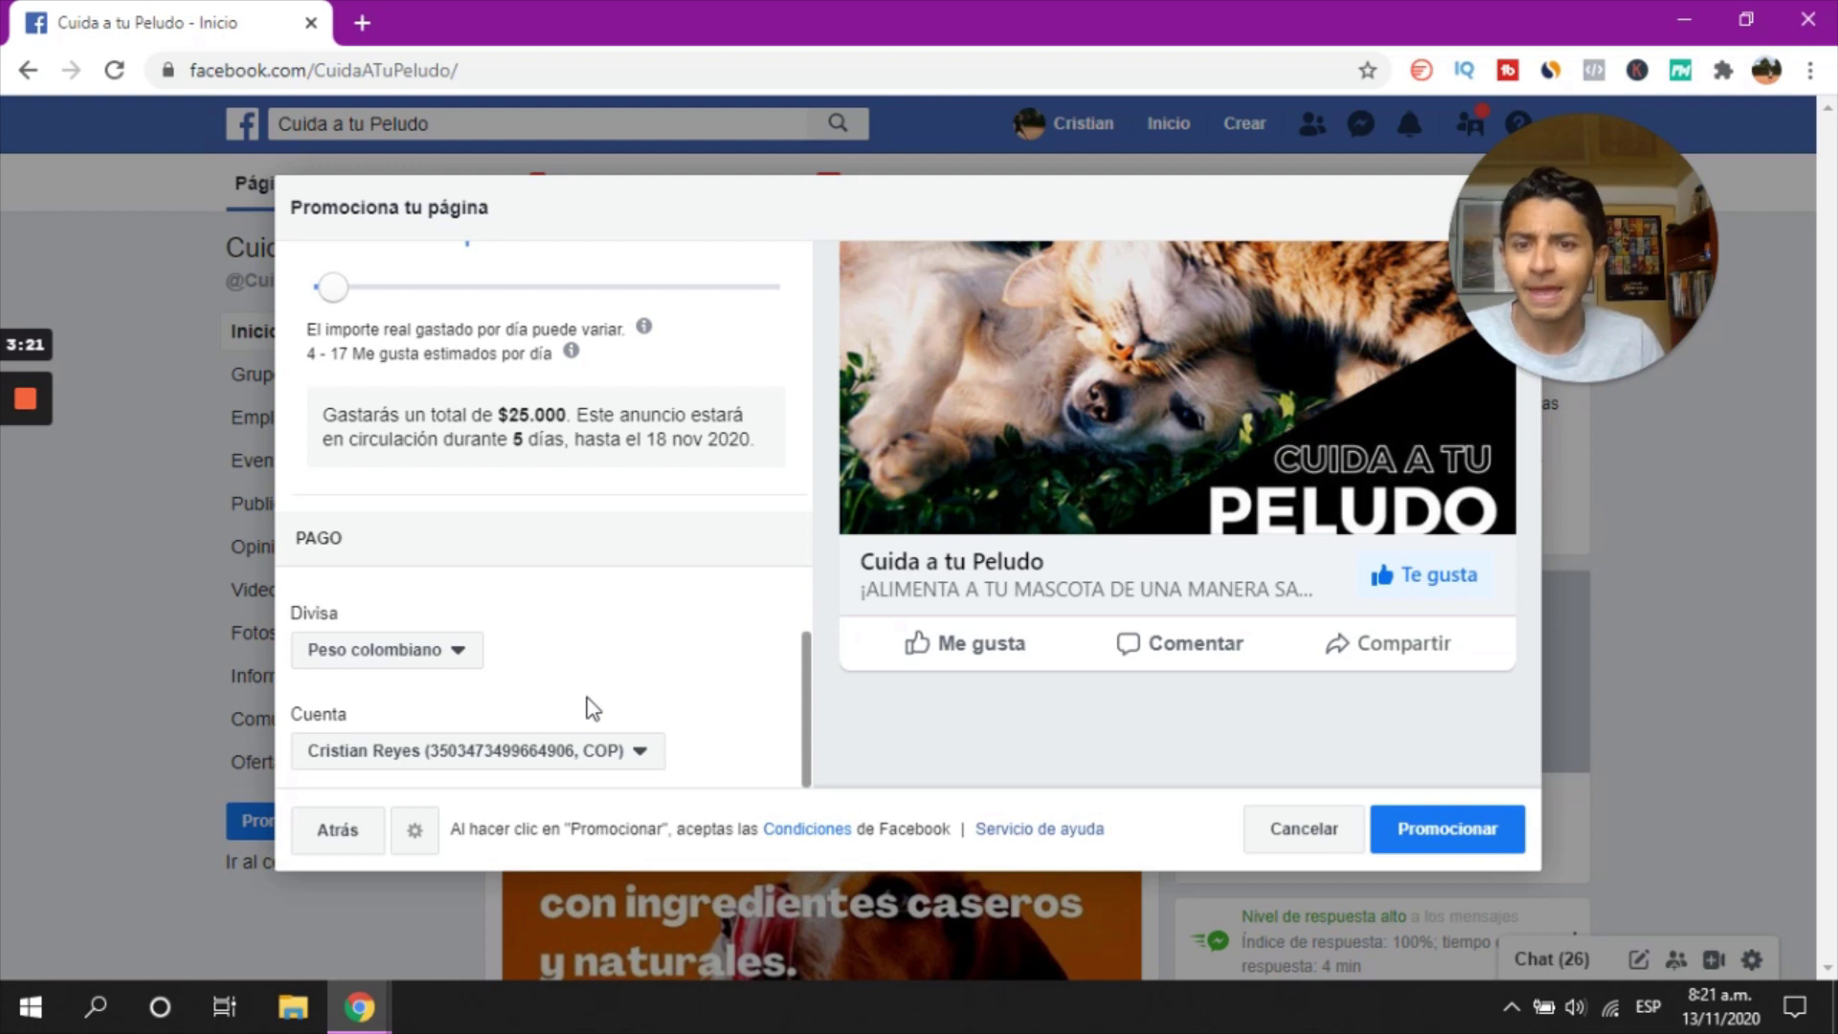
Set the ad's daily budget to $4.000, review its audience and payment settings again, and cancel the ad without saving a draft
scroll(586, 708, up, 3)
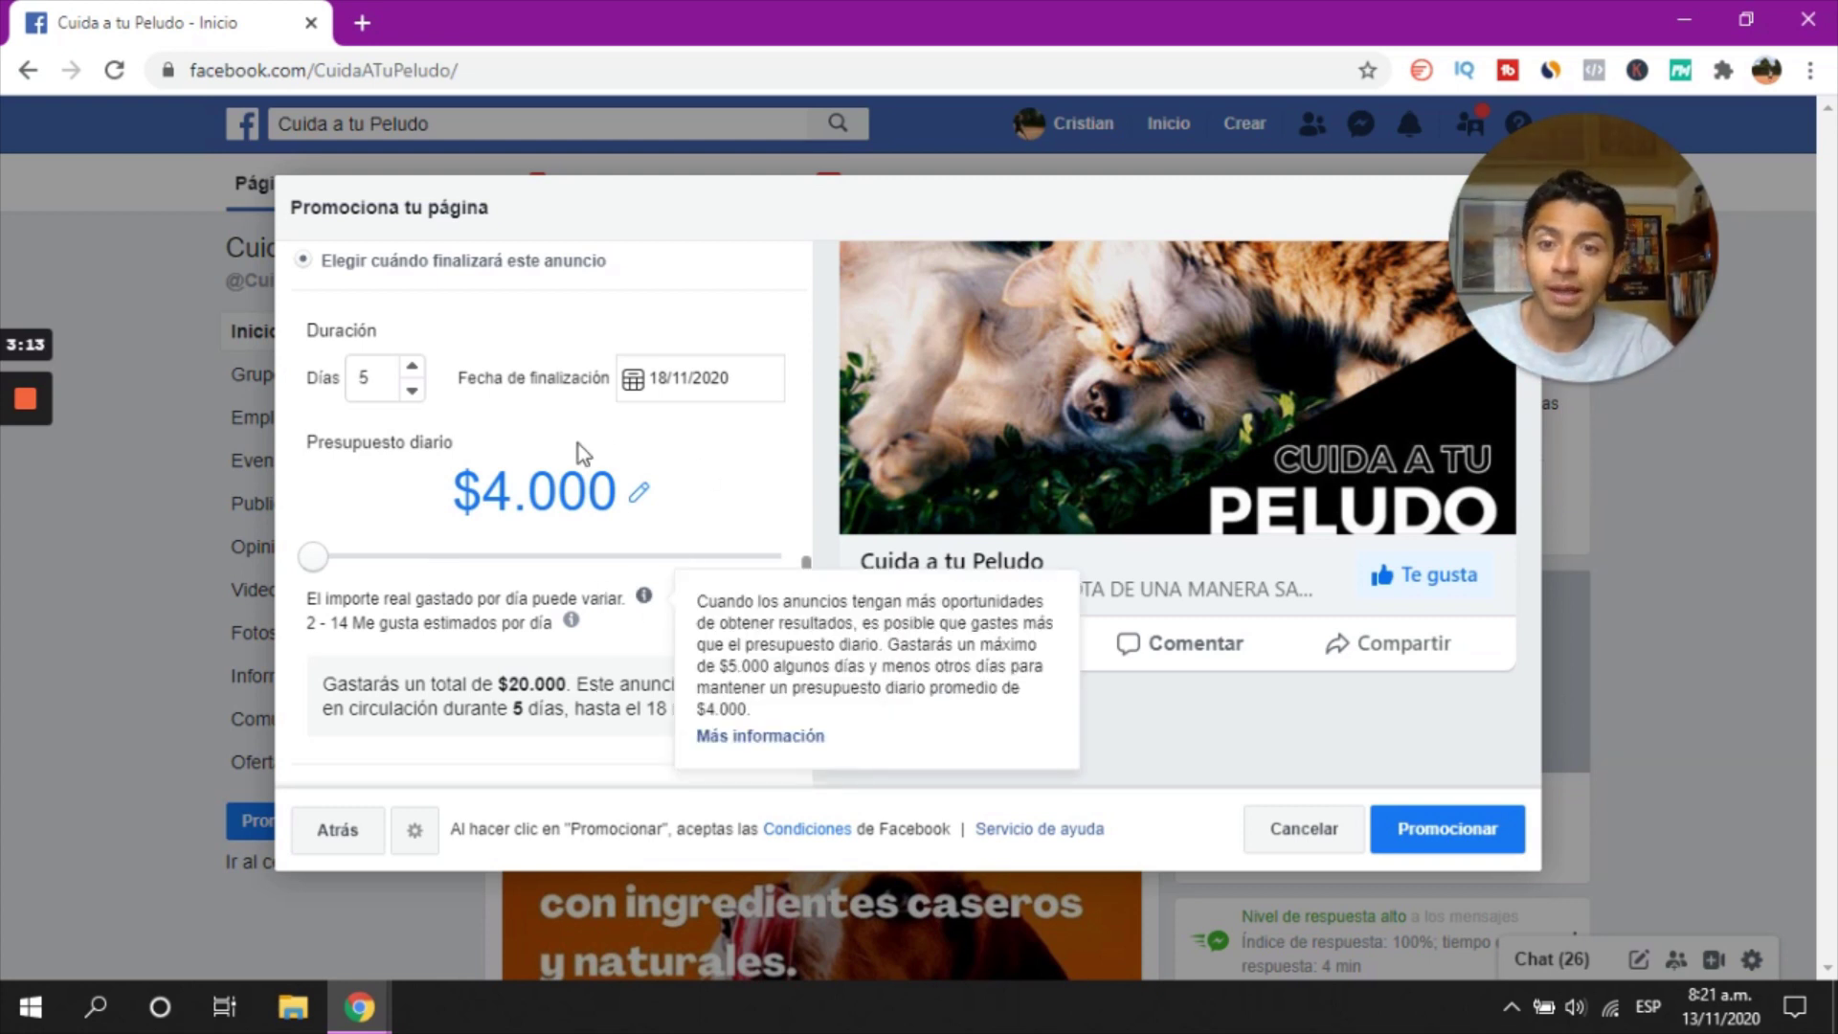
scroll(659, 504, up, 4)
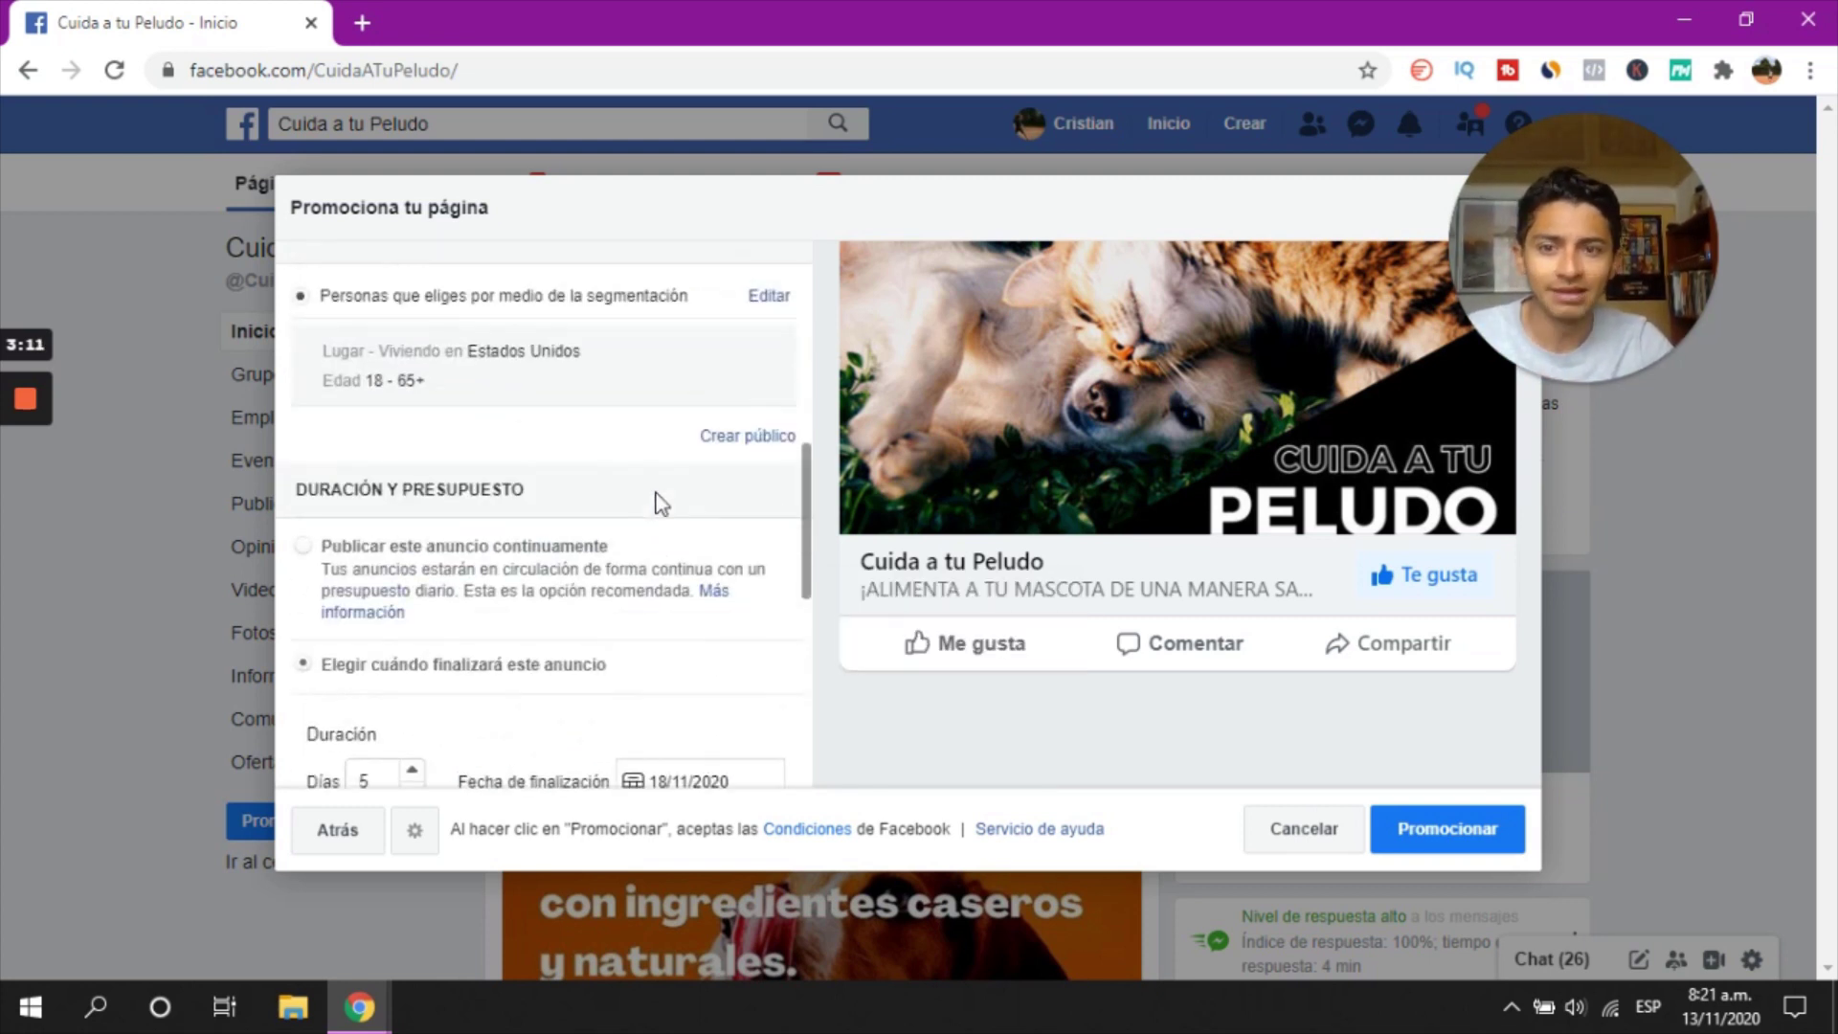
scroll(660, 505, up, 3)
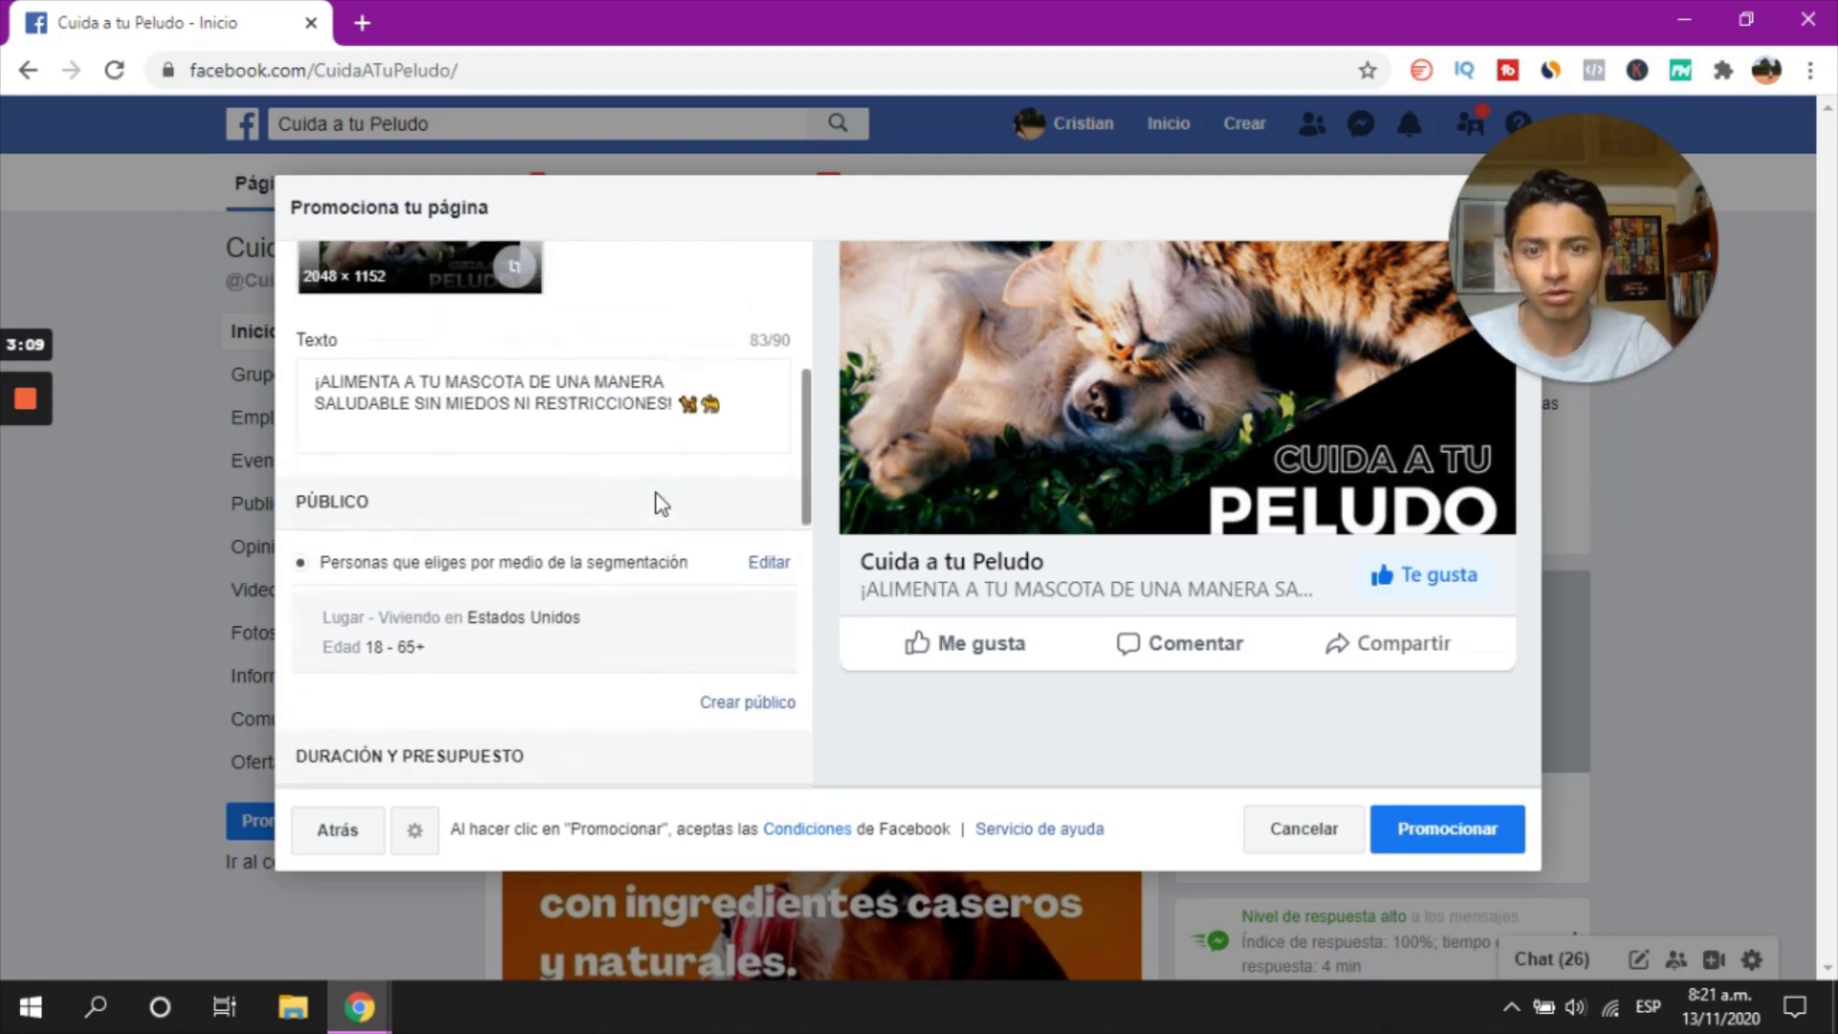
scroll(659, 505, down, 10)
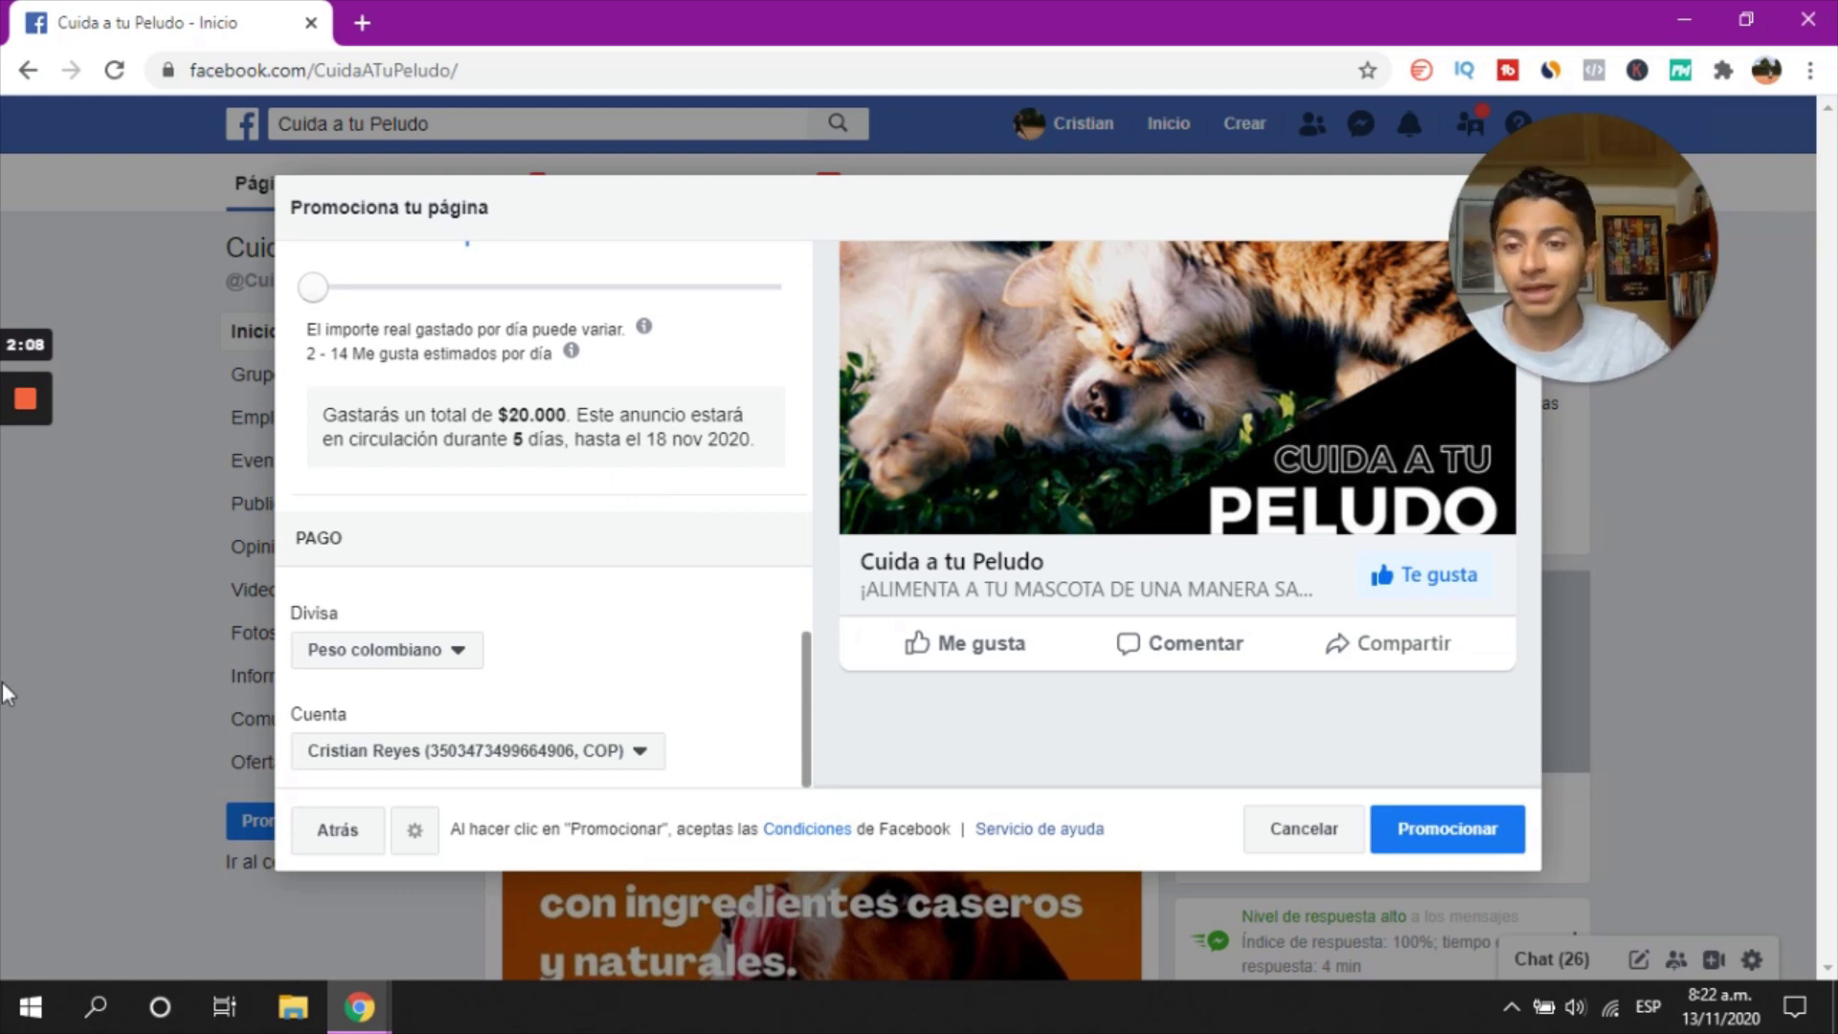
click(1318, 825)
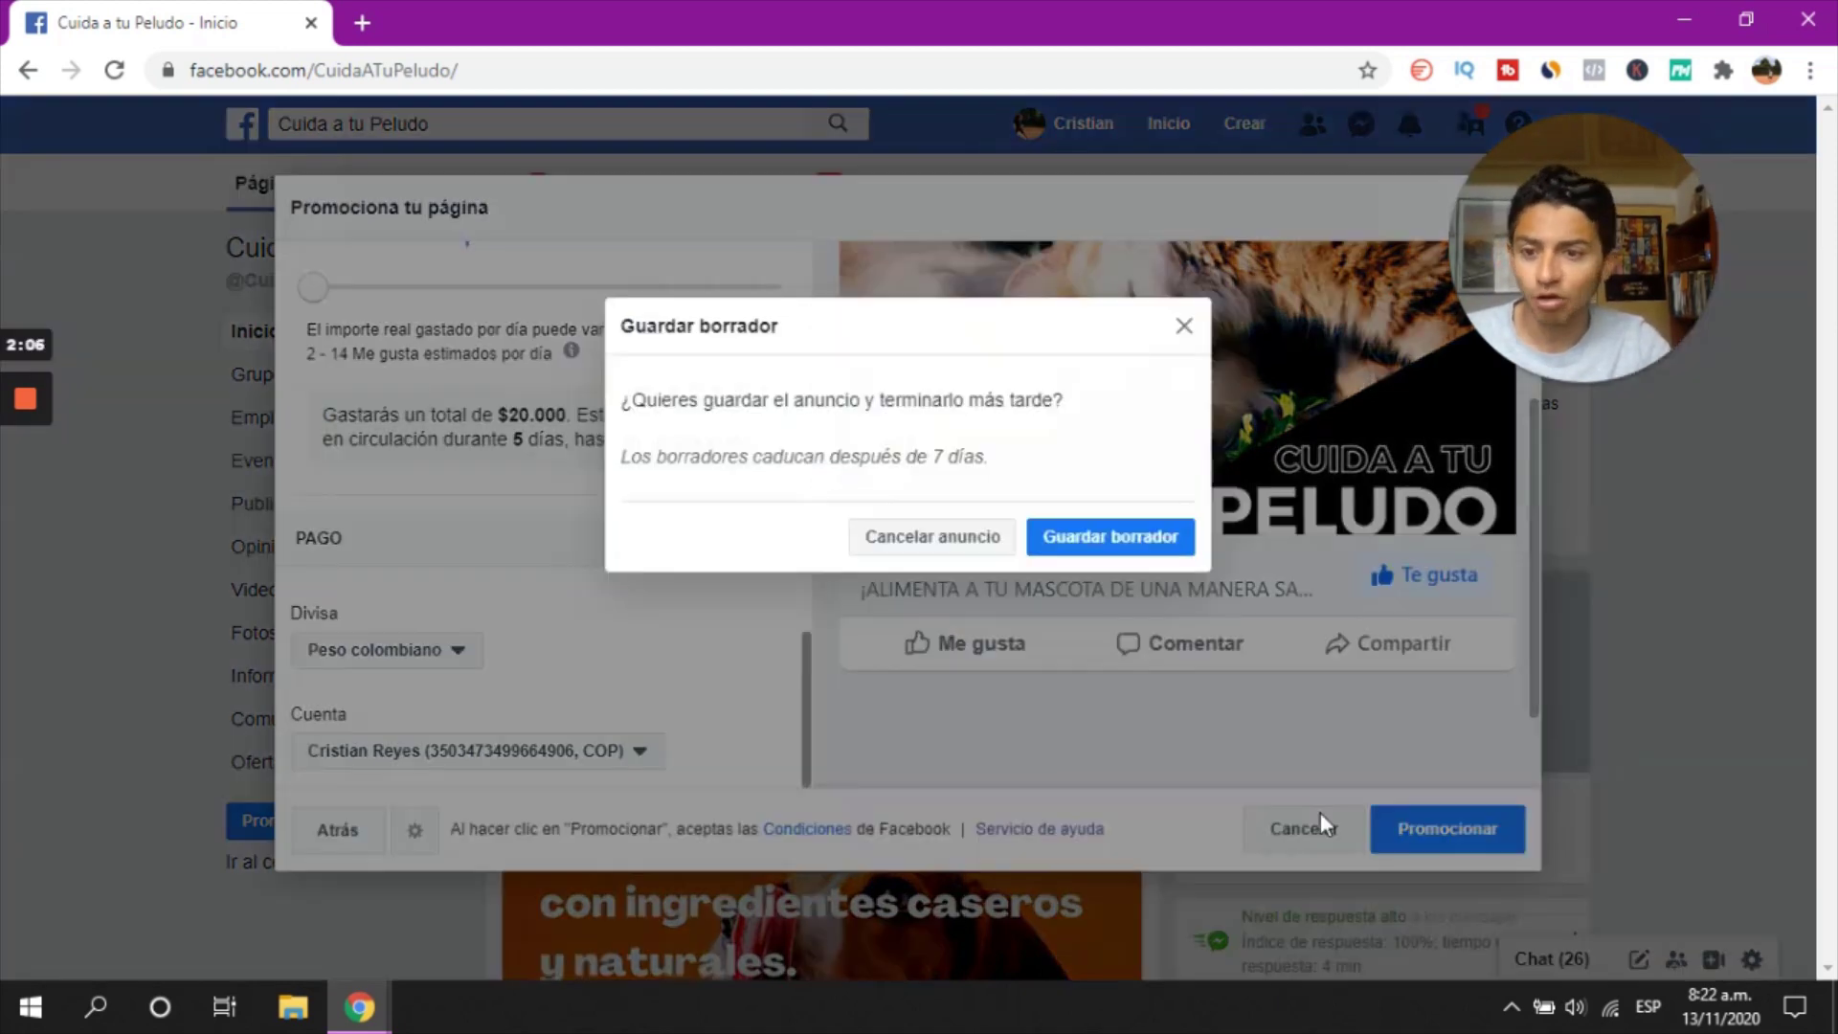
click(946, 539)
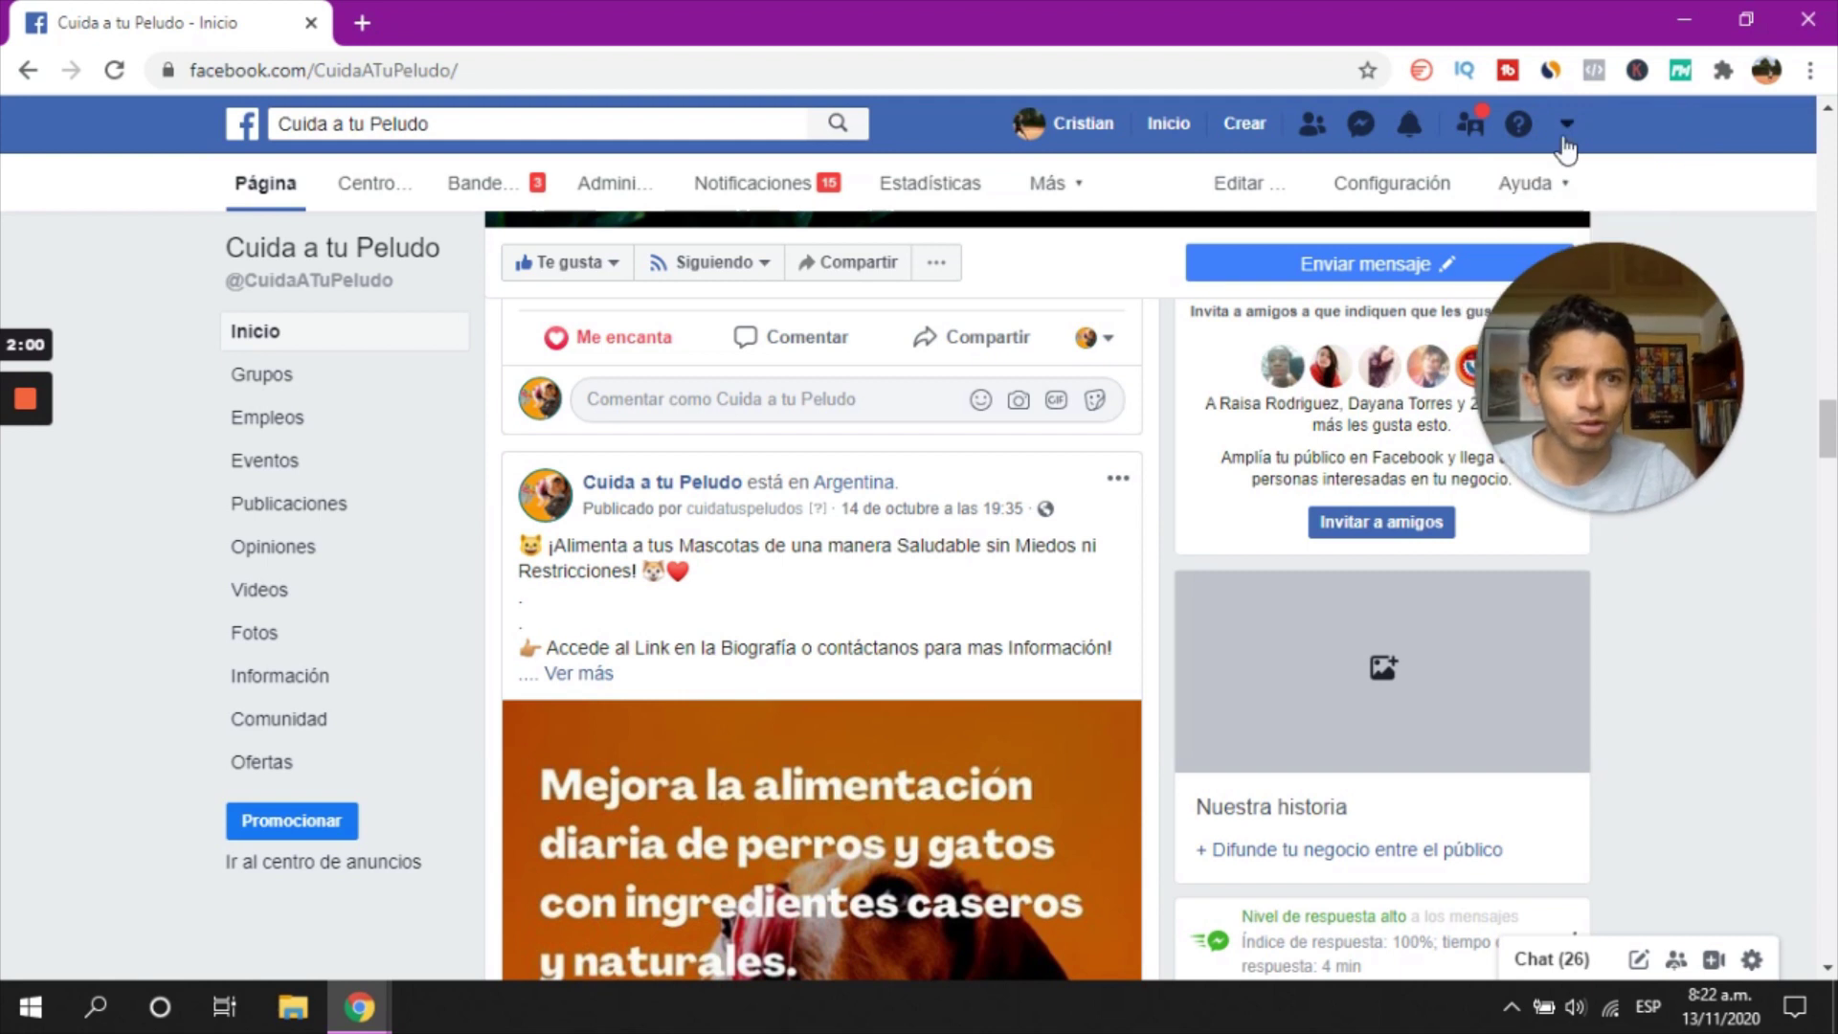
Go back to the full list of managed pages and open the personal blog page
click(1566, 123)
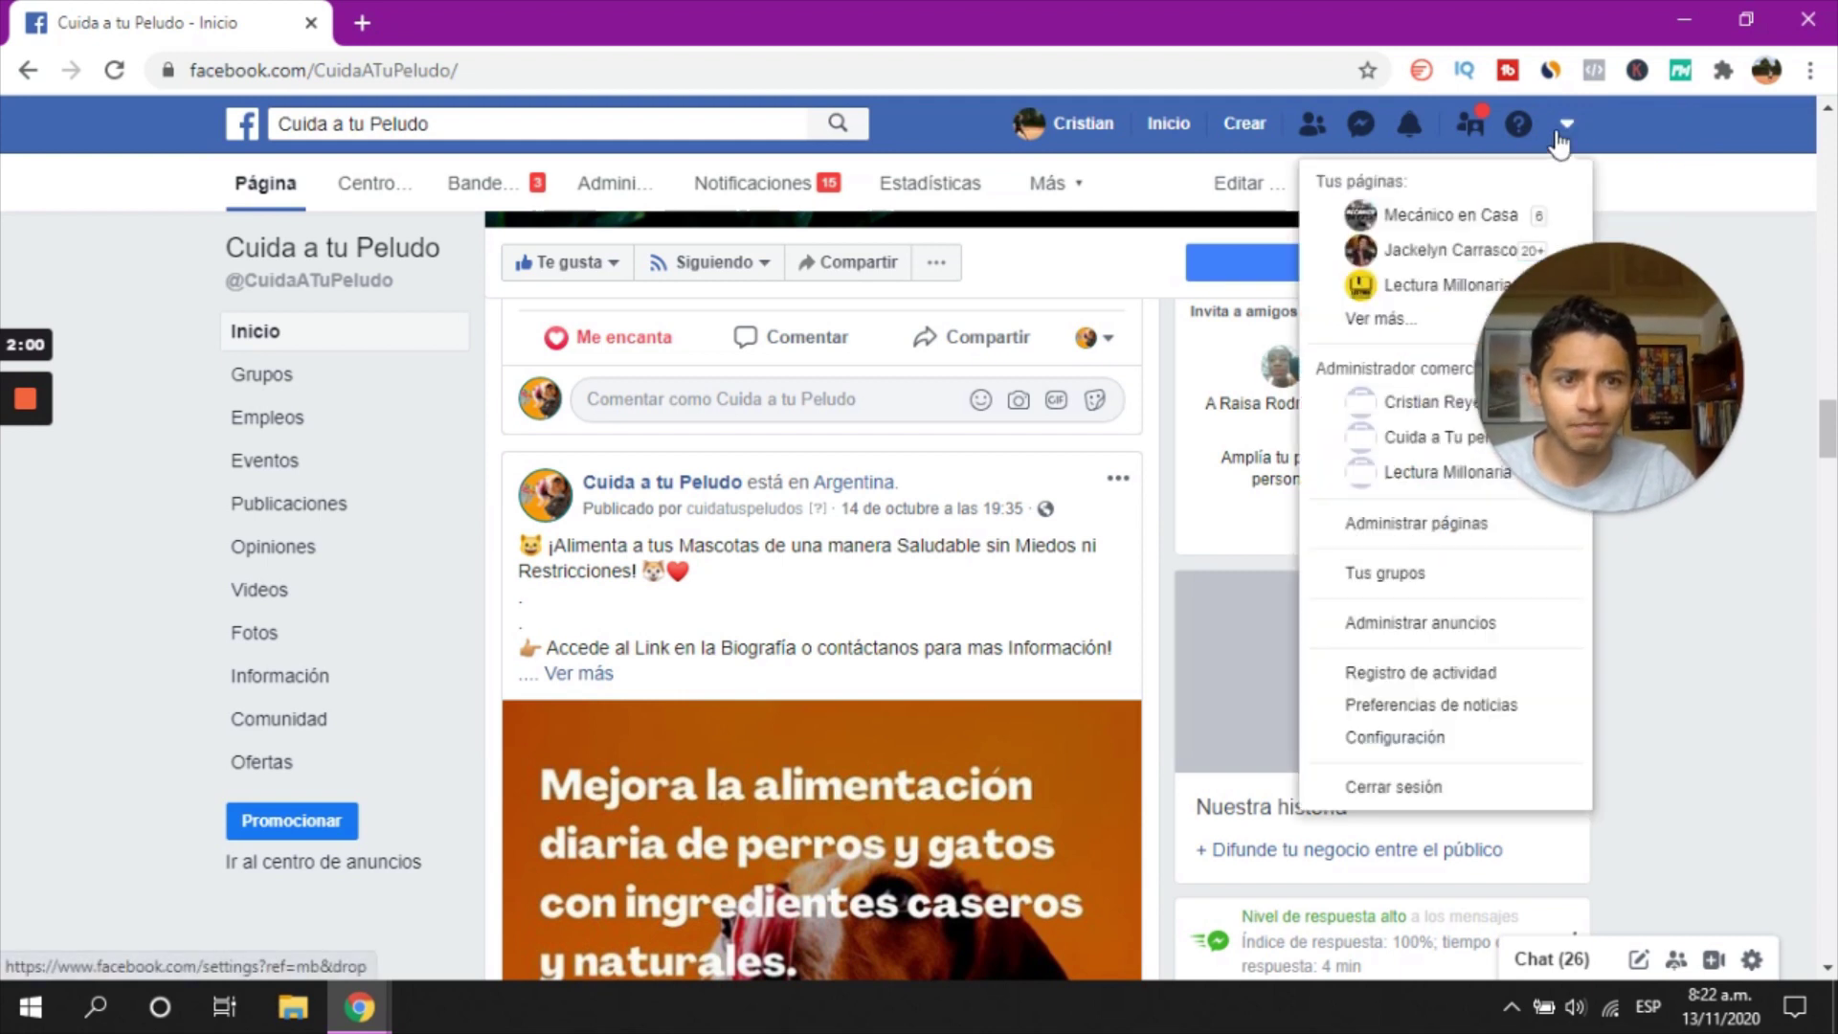
click(1401, 326)
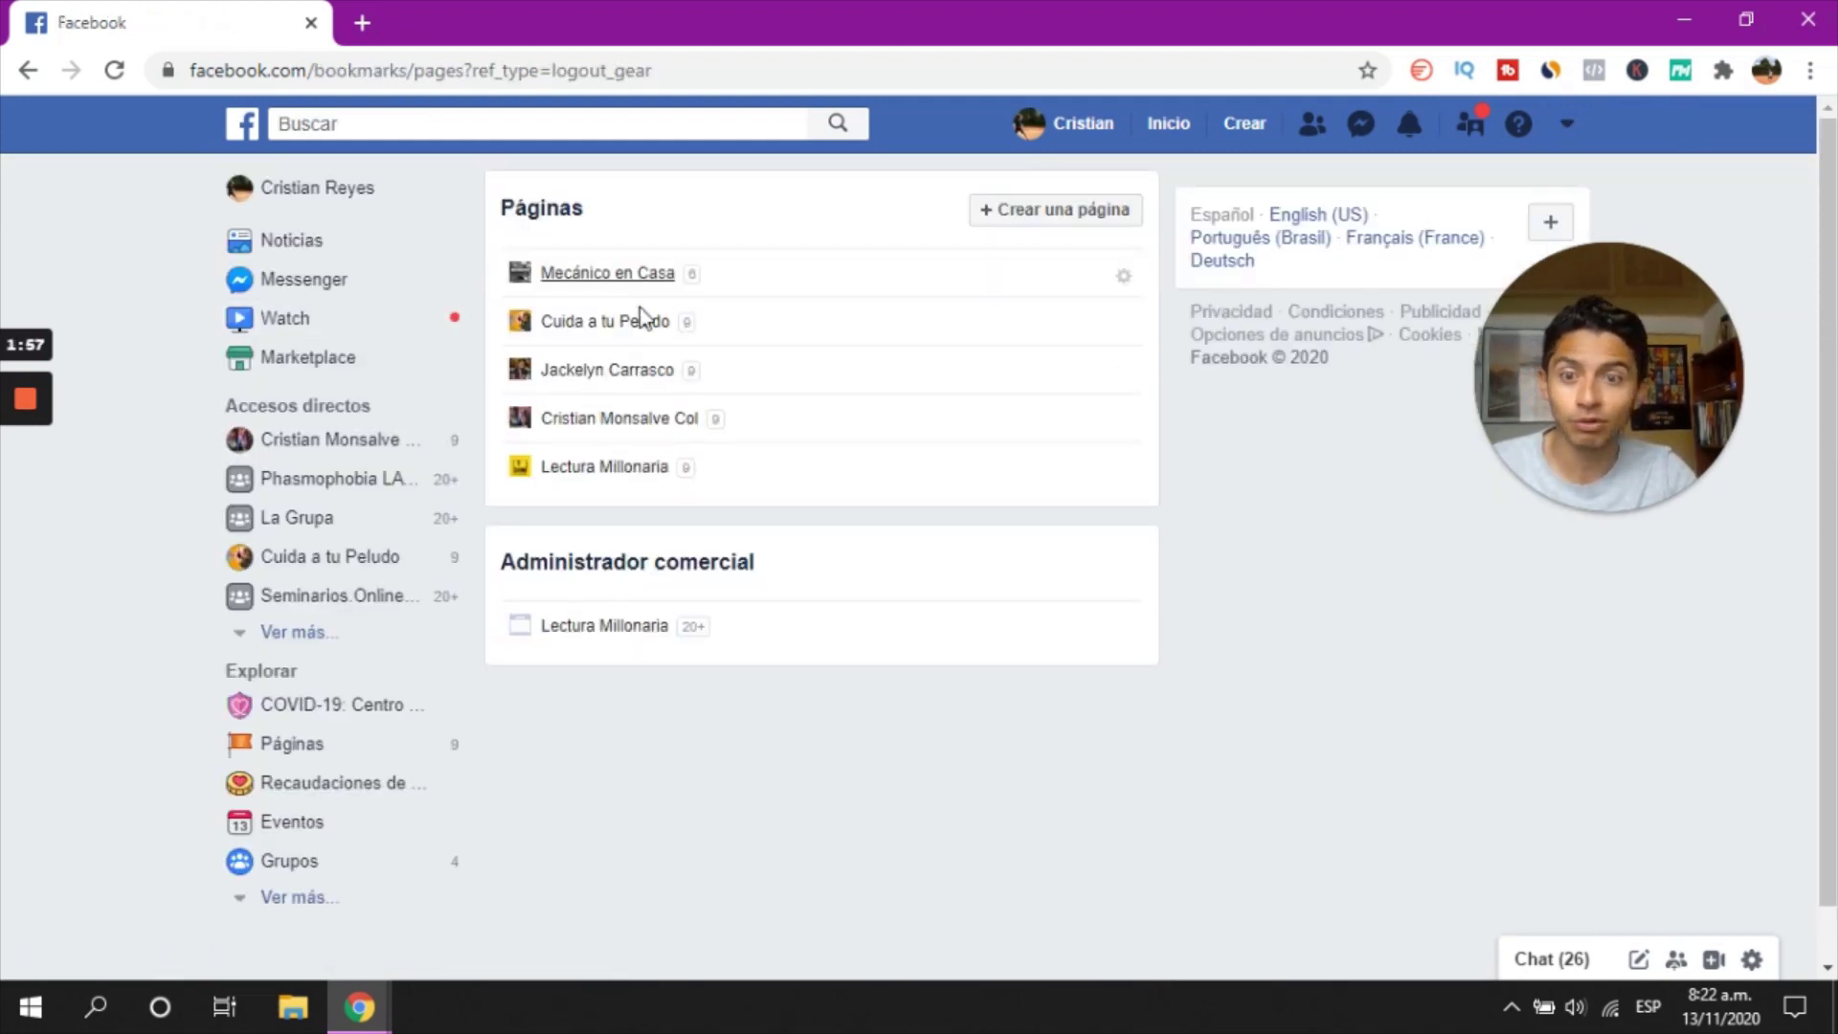
click(643, 420)
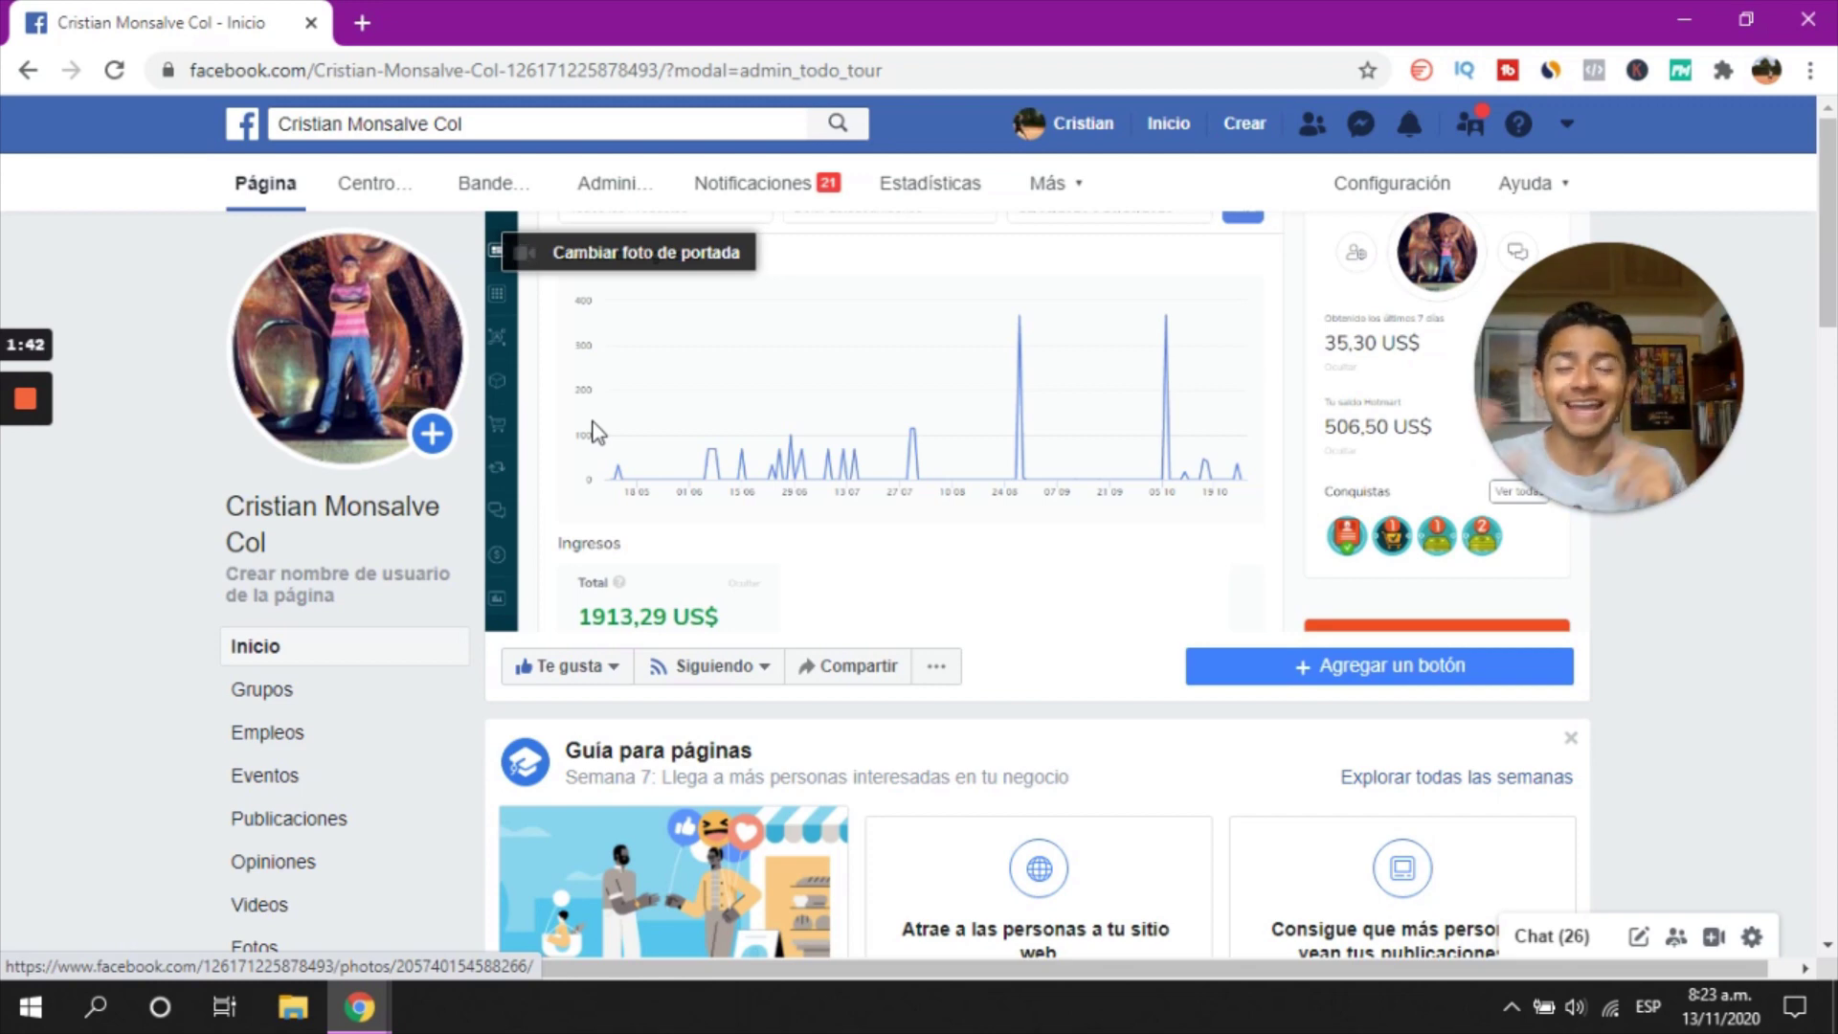
Look over the personal blog page's home feed and open its Configuración section
scroll(800, 566, down, 7)
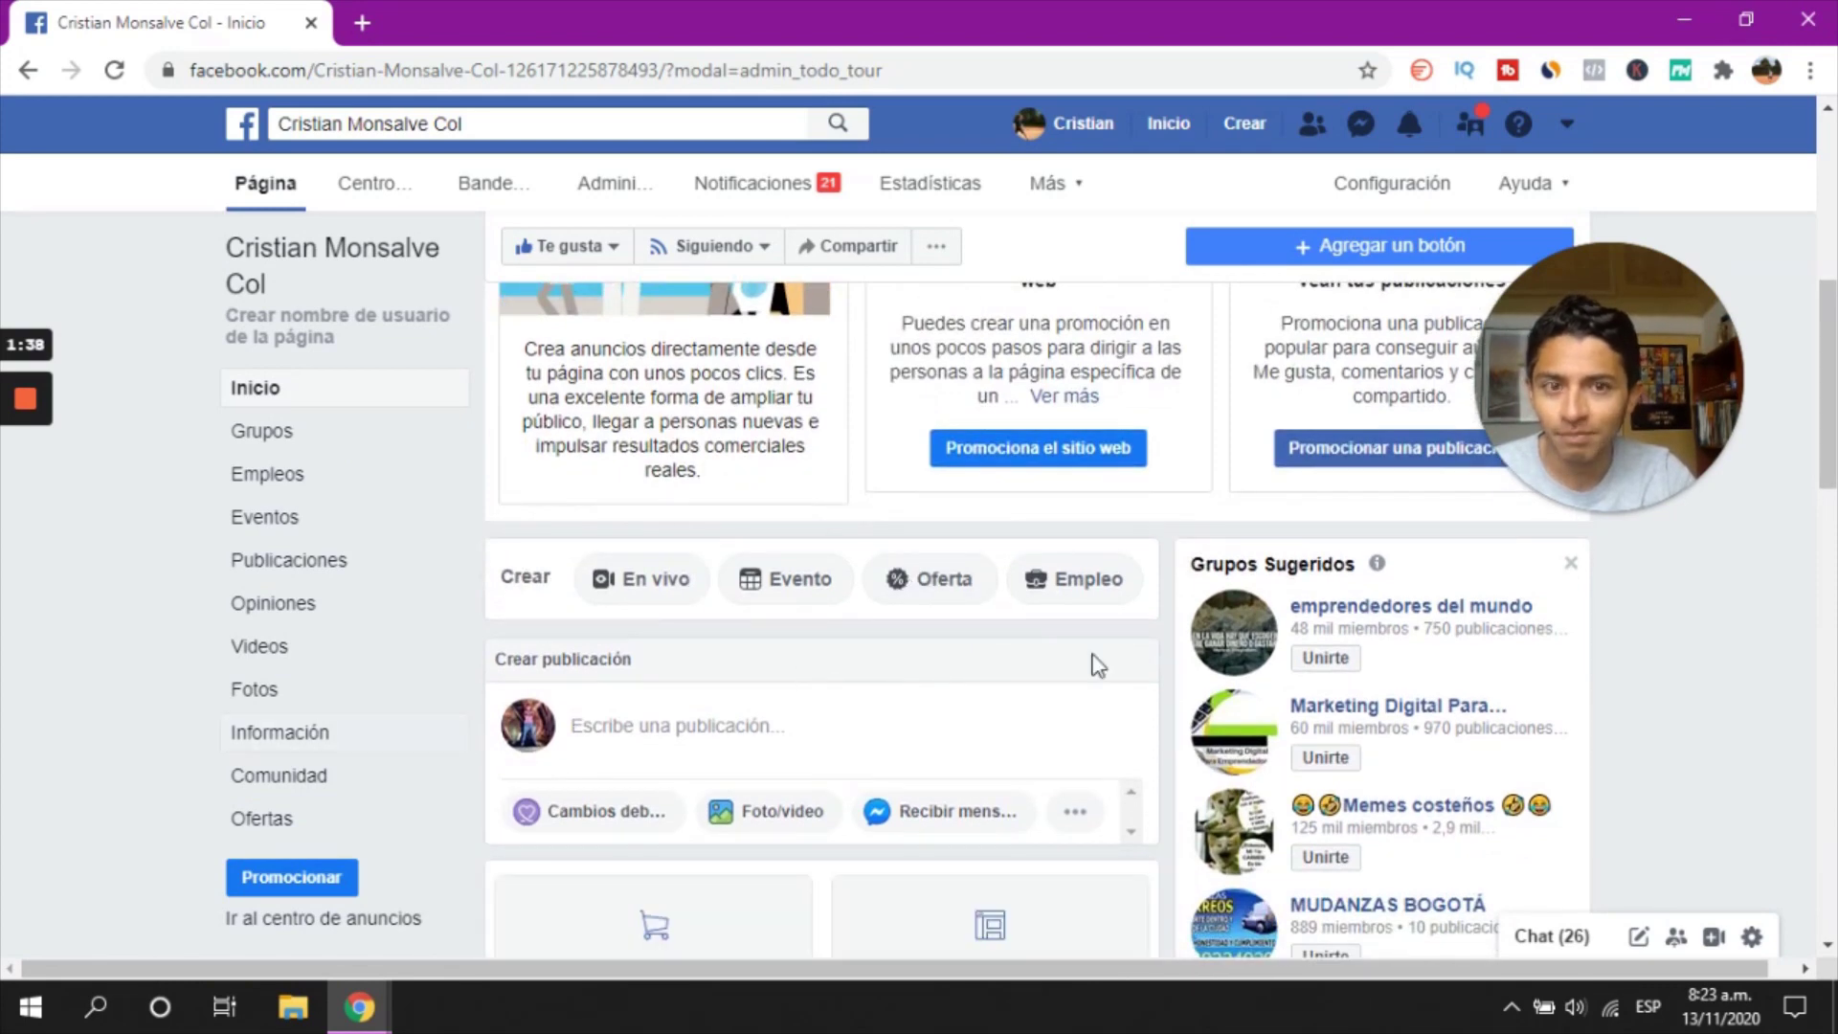
scroll(1095, 661, up, 7)
click(1370, 192)
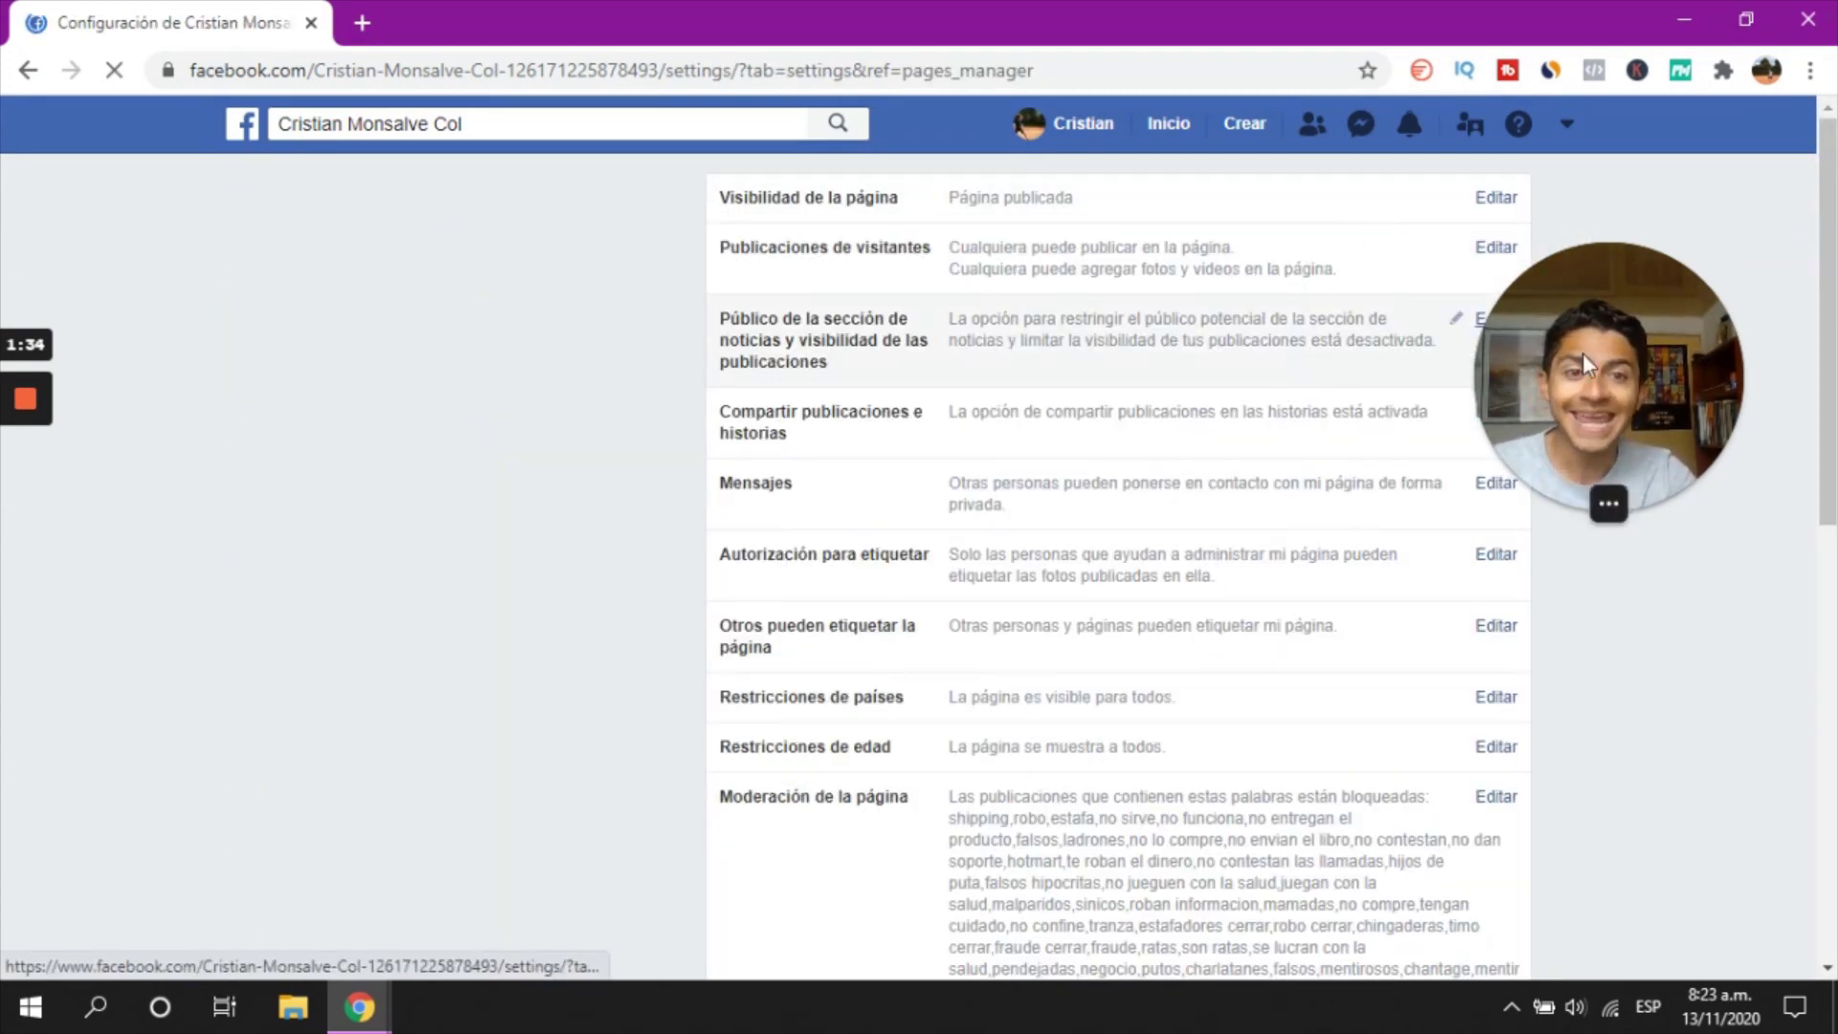
drag(1599, 339, 88, 267)
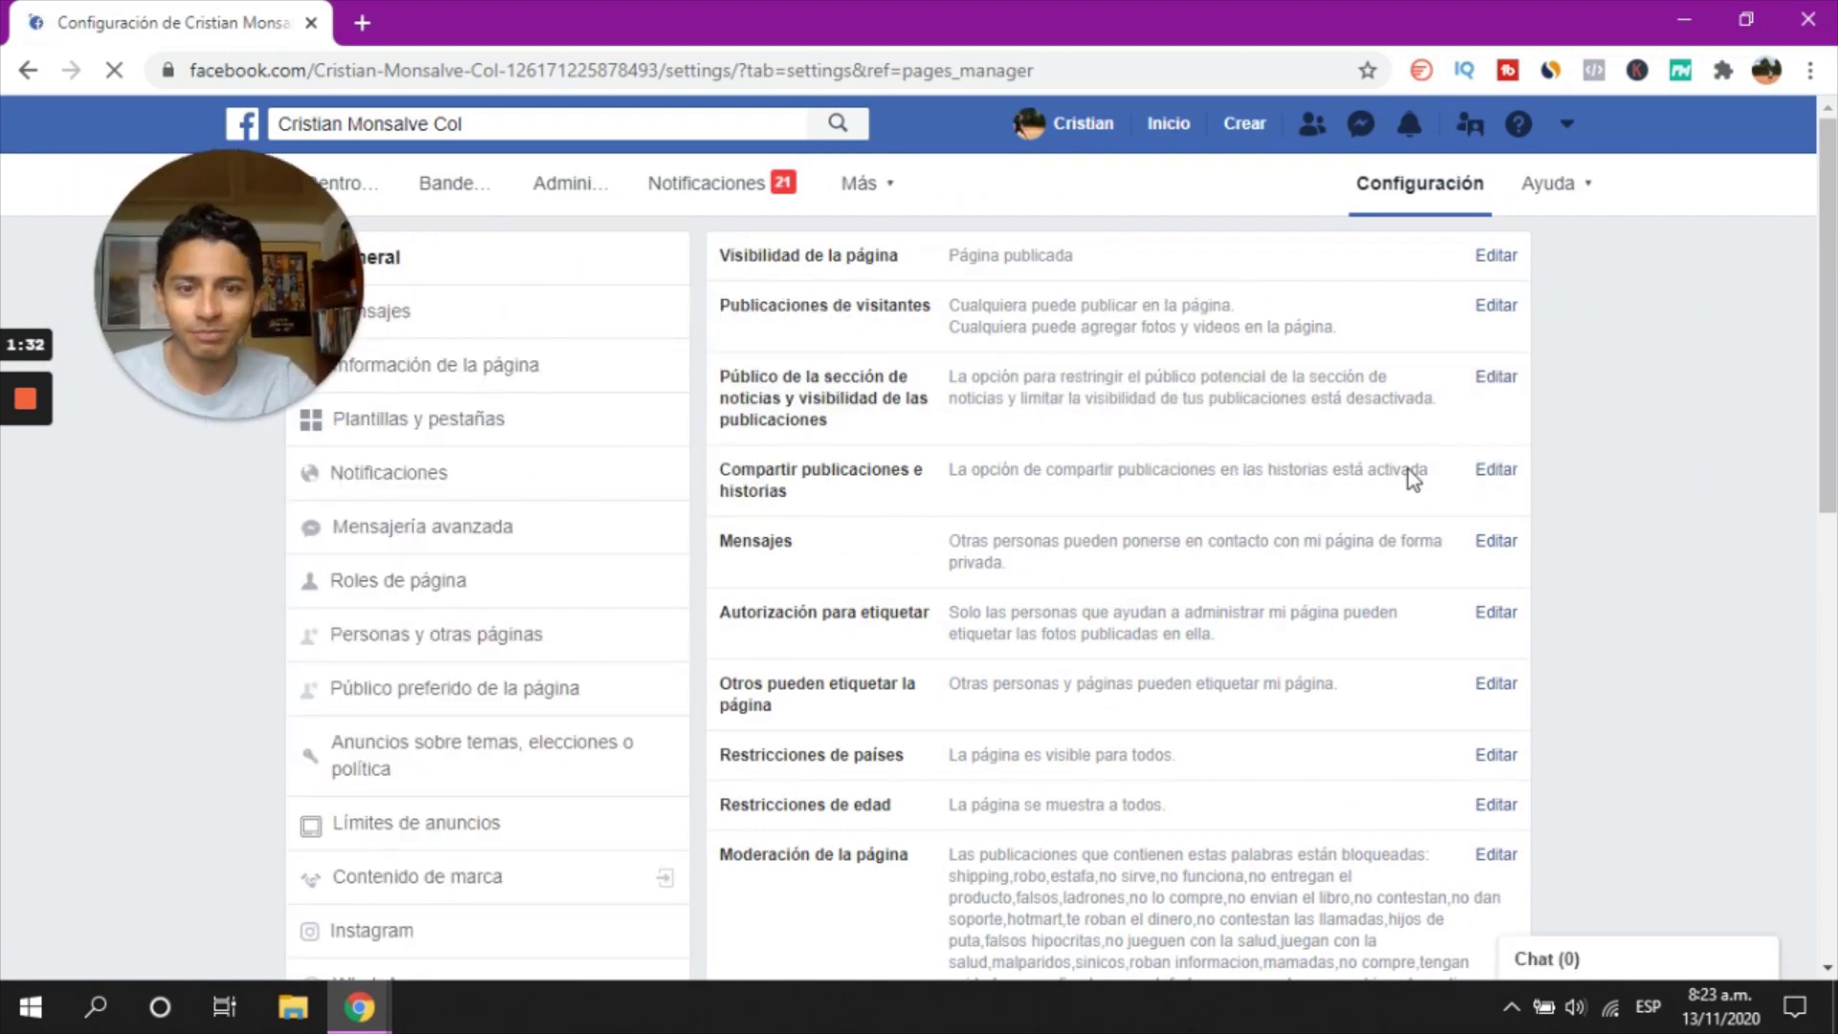
Examine the page's general settings, including country and age restrictions, blocked moderation words, the profanity filter and the page removal options
scroll(1378, 488, down, 2)
scroll(1374, 493, down, 2)
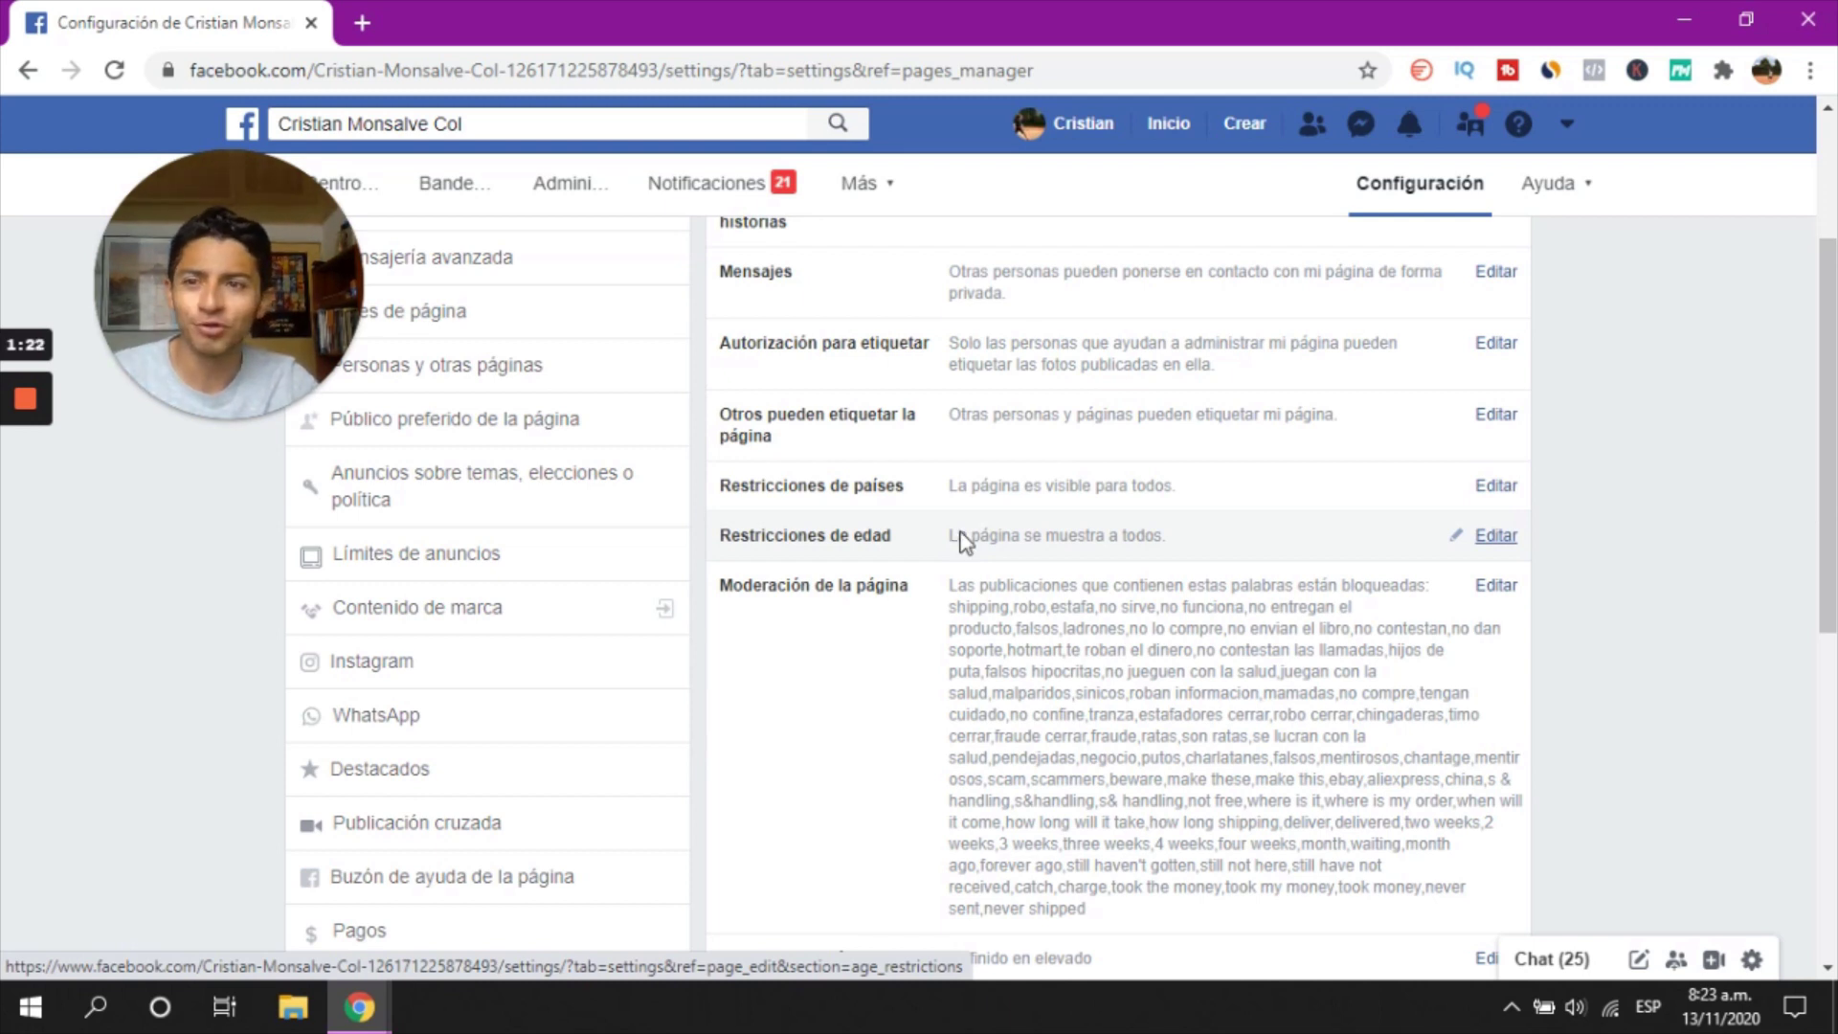
right_click(962, 544)
click(1657, 412)
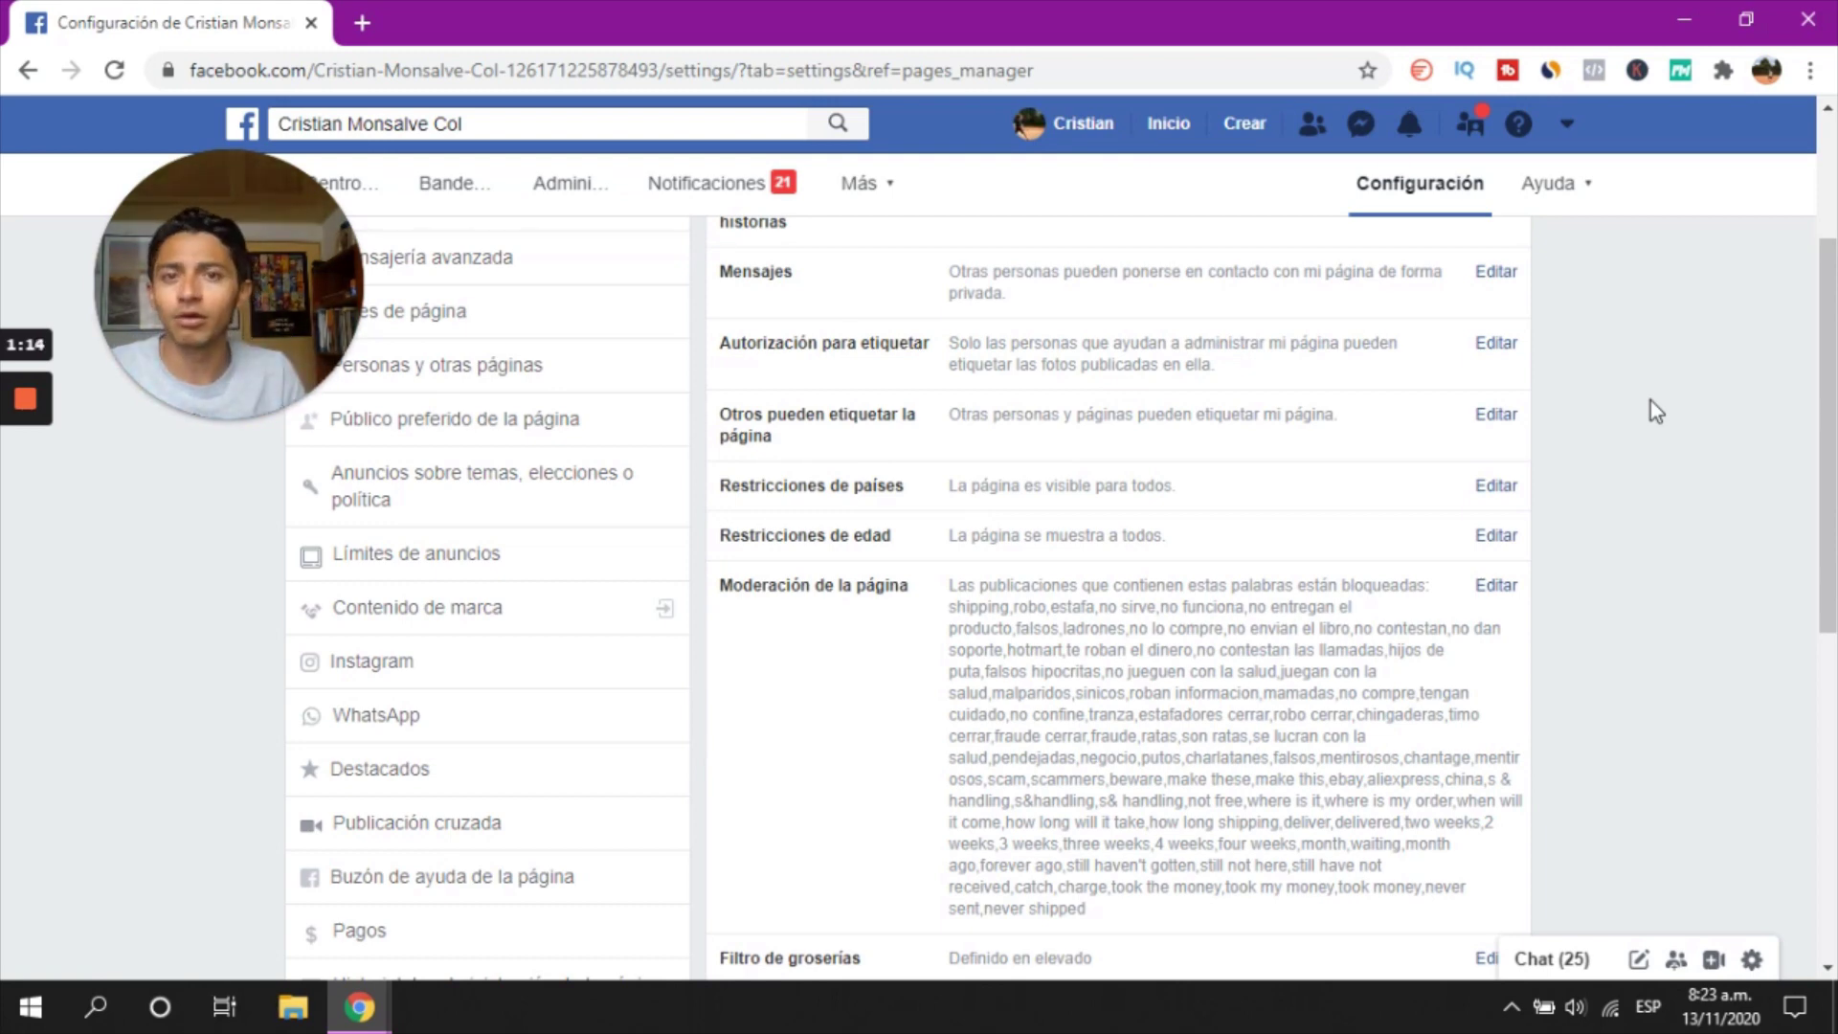
scroll(1502, 579, down, 3)
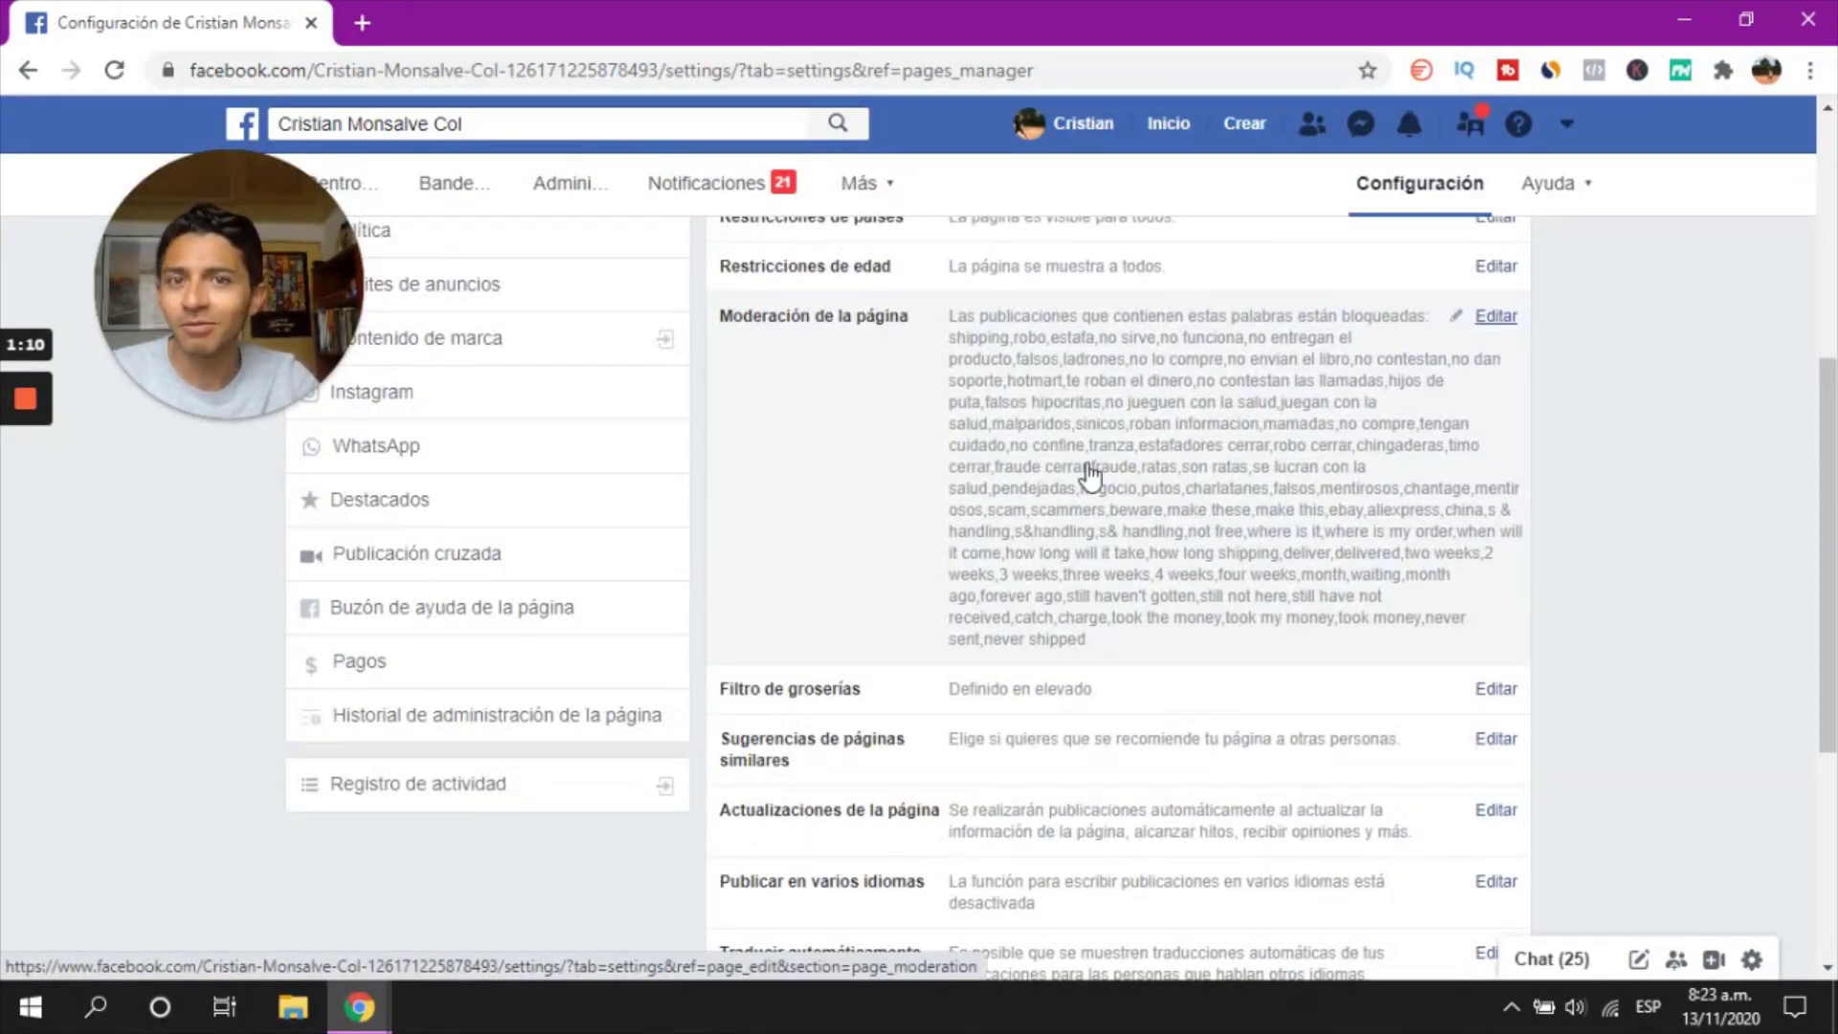
scroll(1679, 554, down, 2)
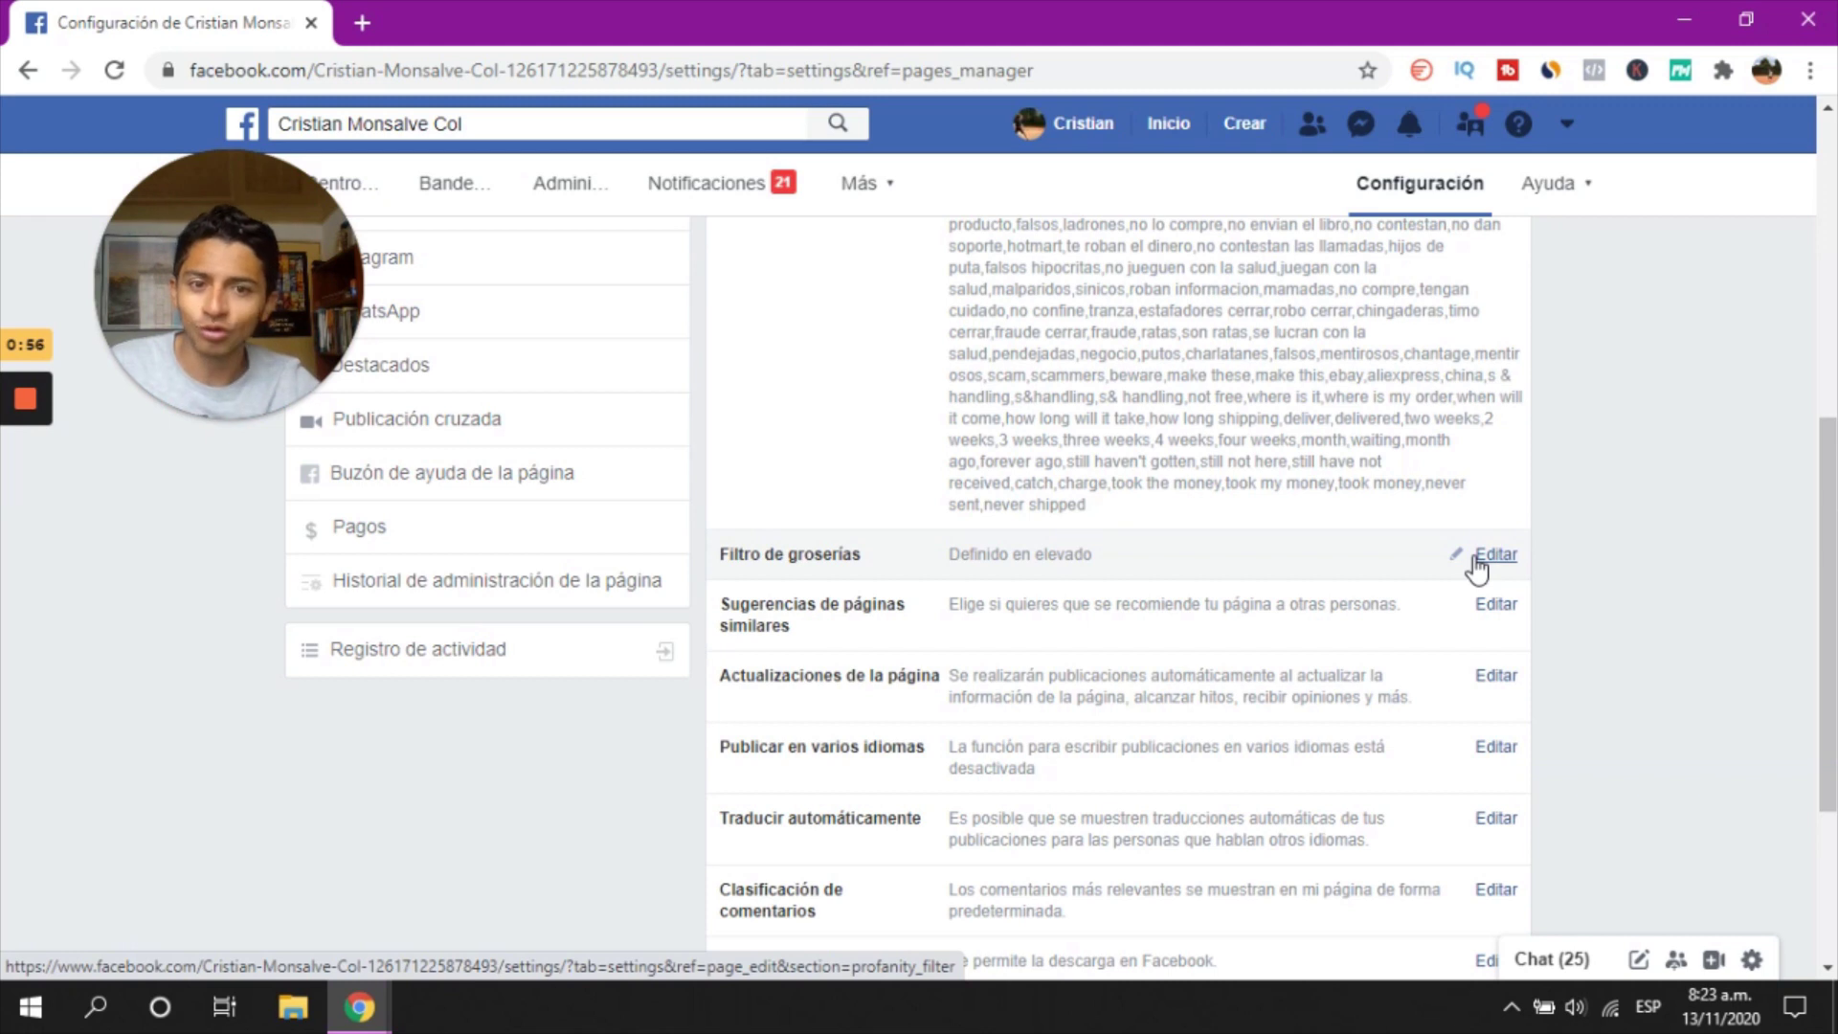
scroll(1764, 493, down, 3)
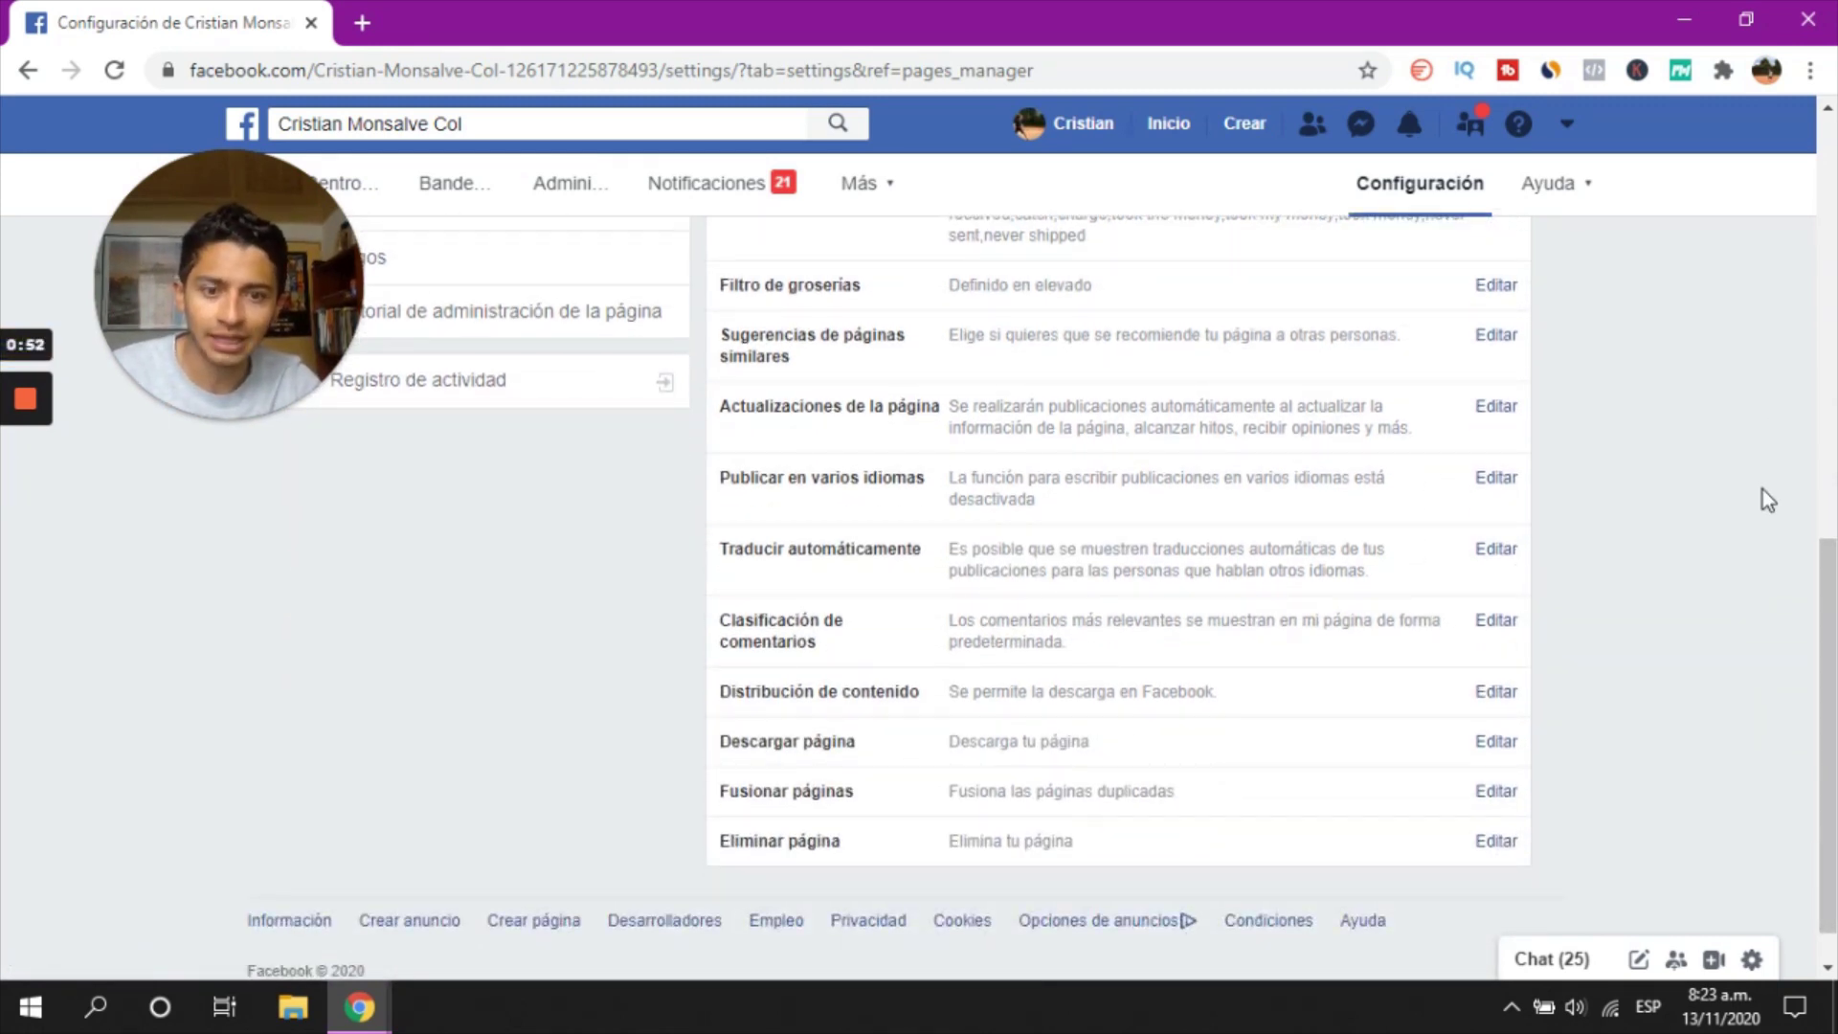
scroll(1097, 455, up, 2)
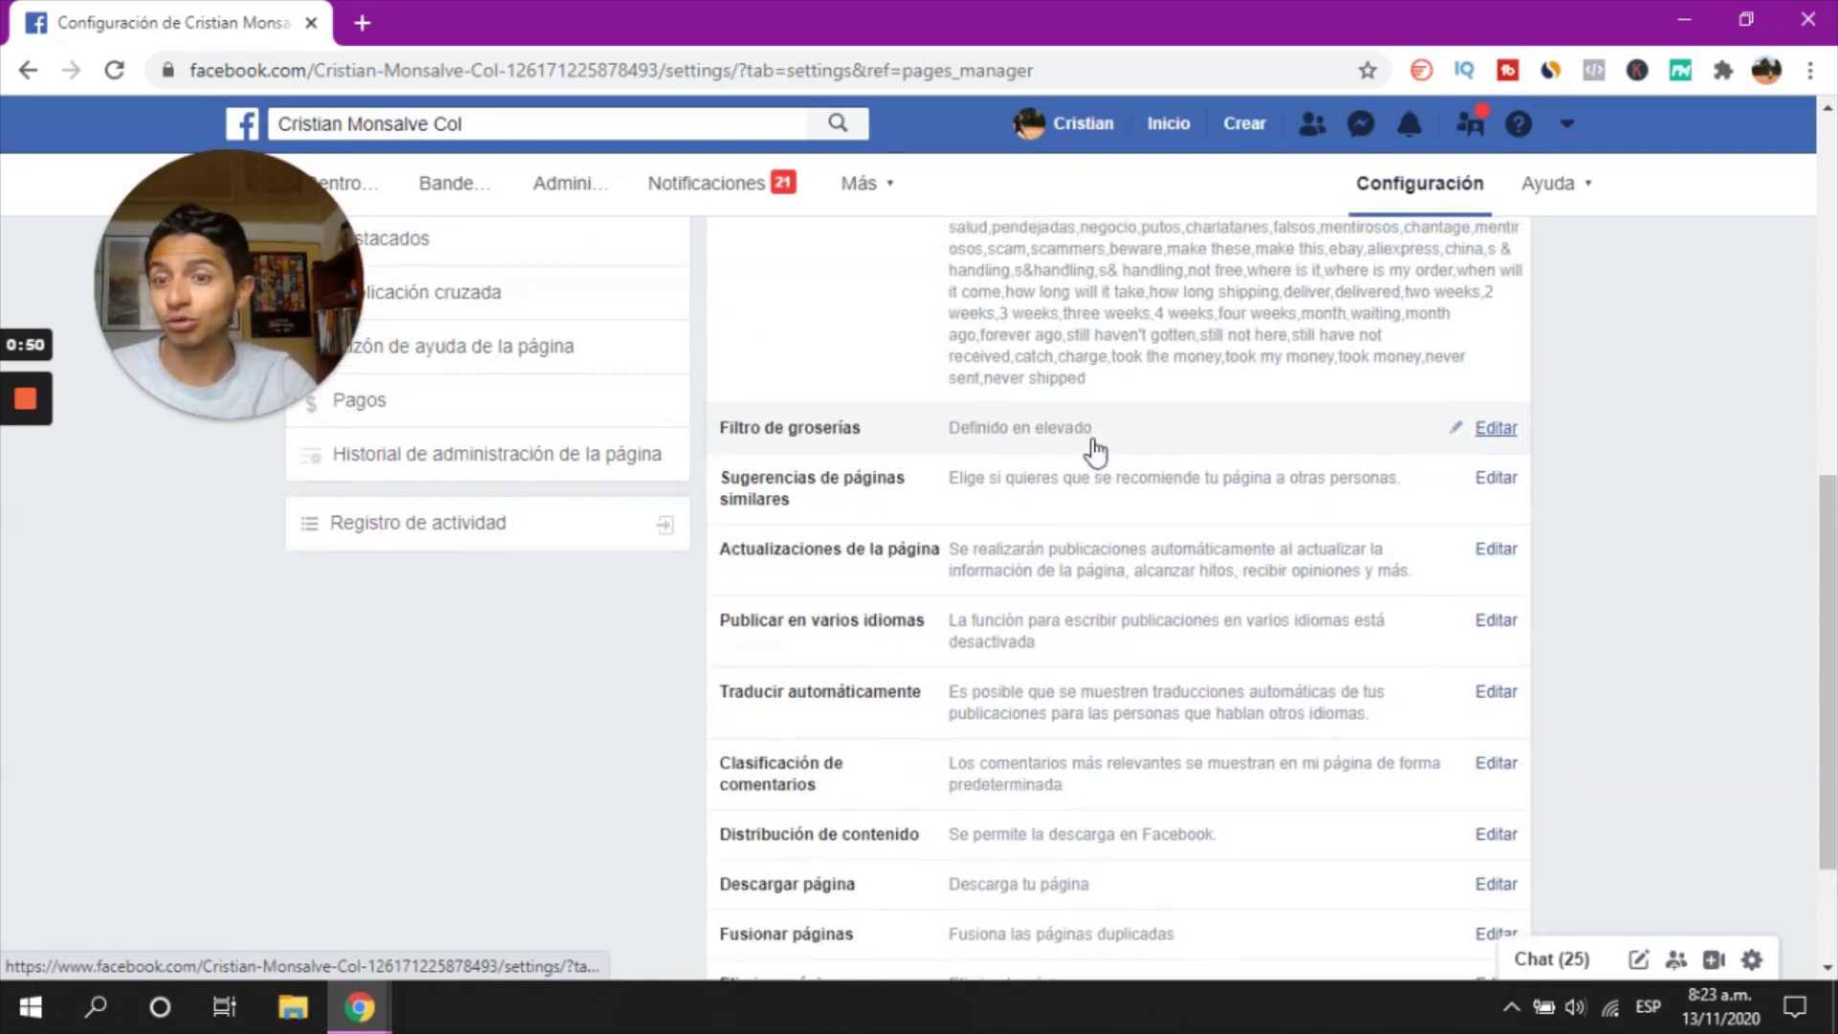
scroll(1096, 450, up, 1)
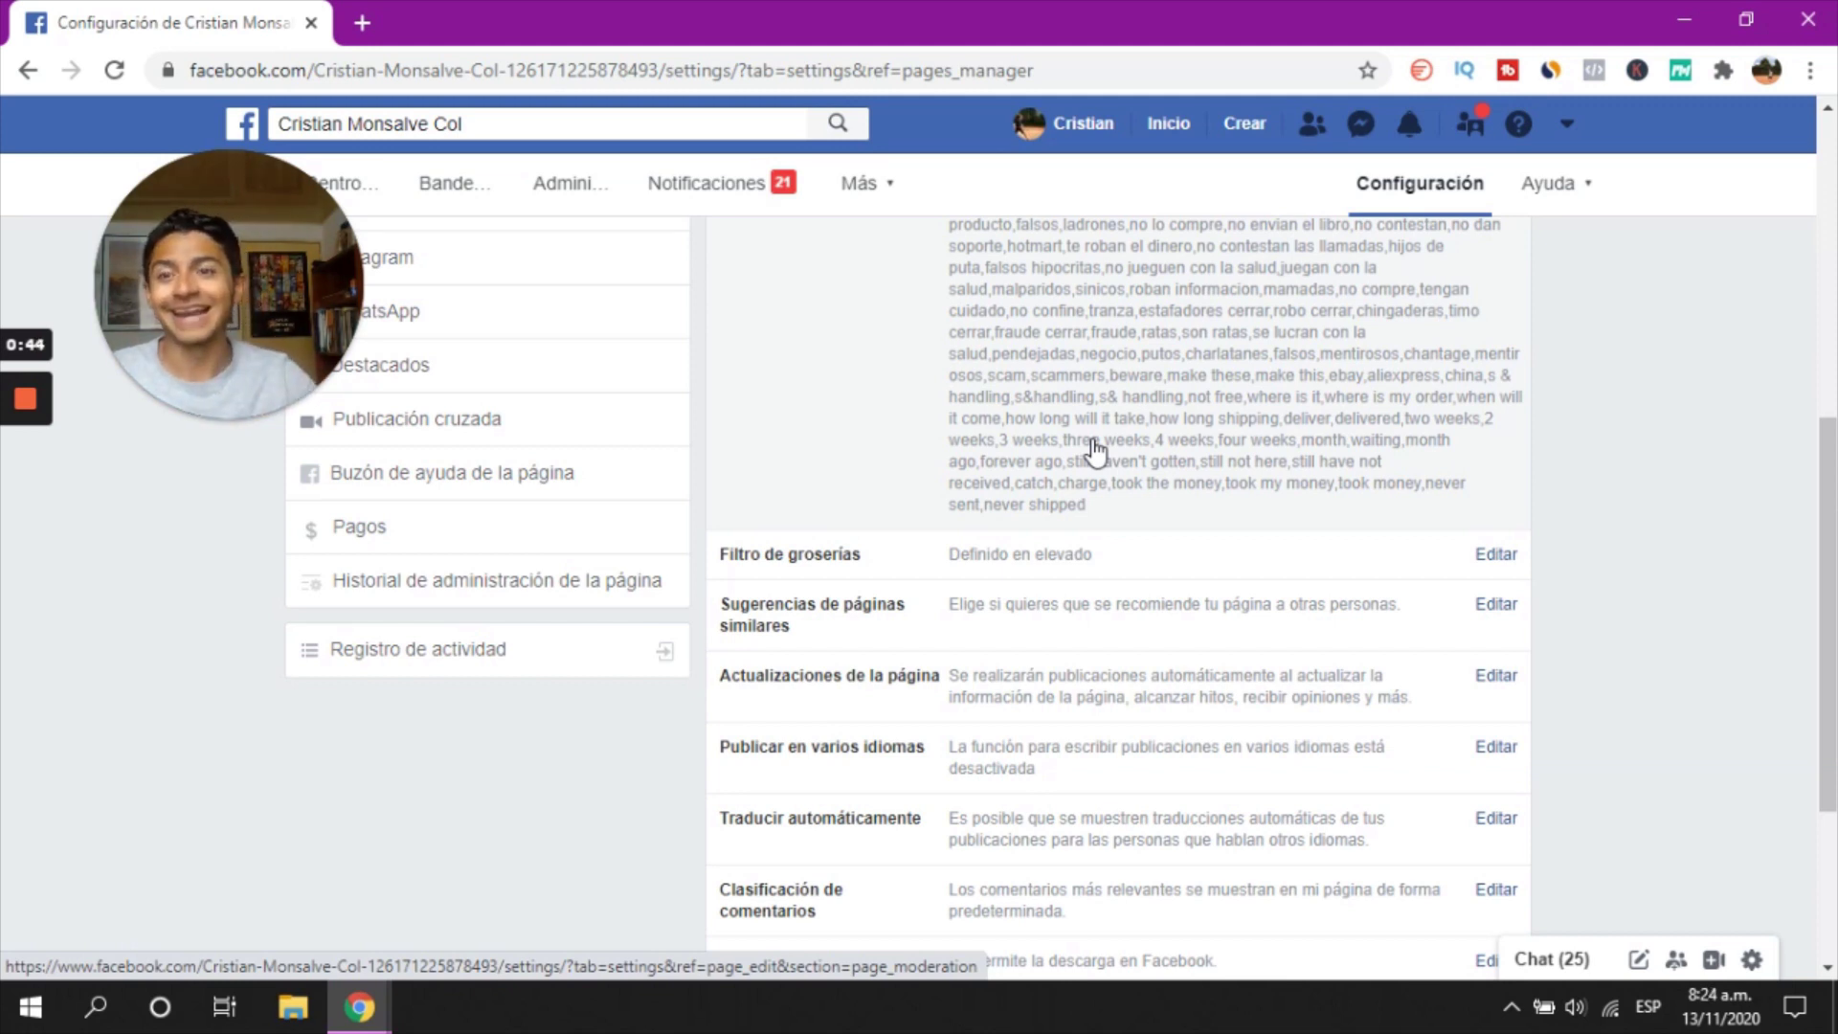
drag(251, 244, 848, 347)
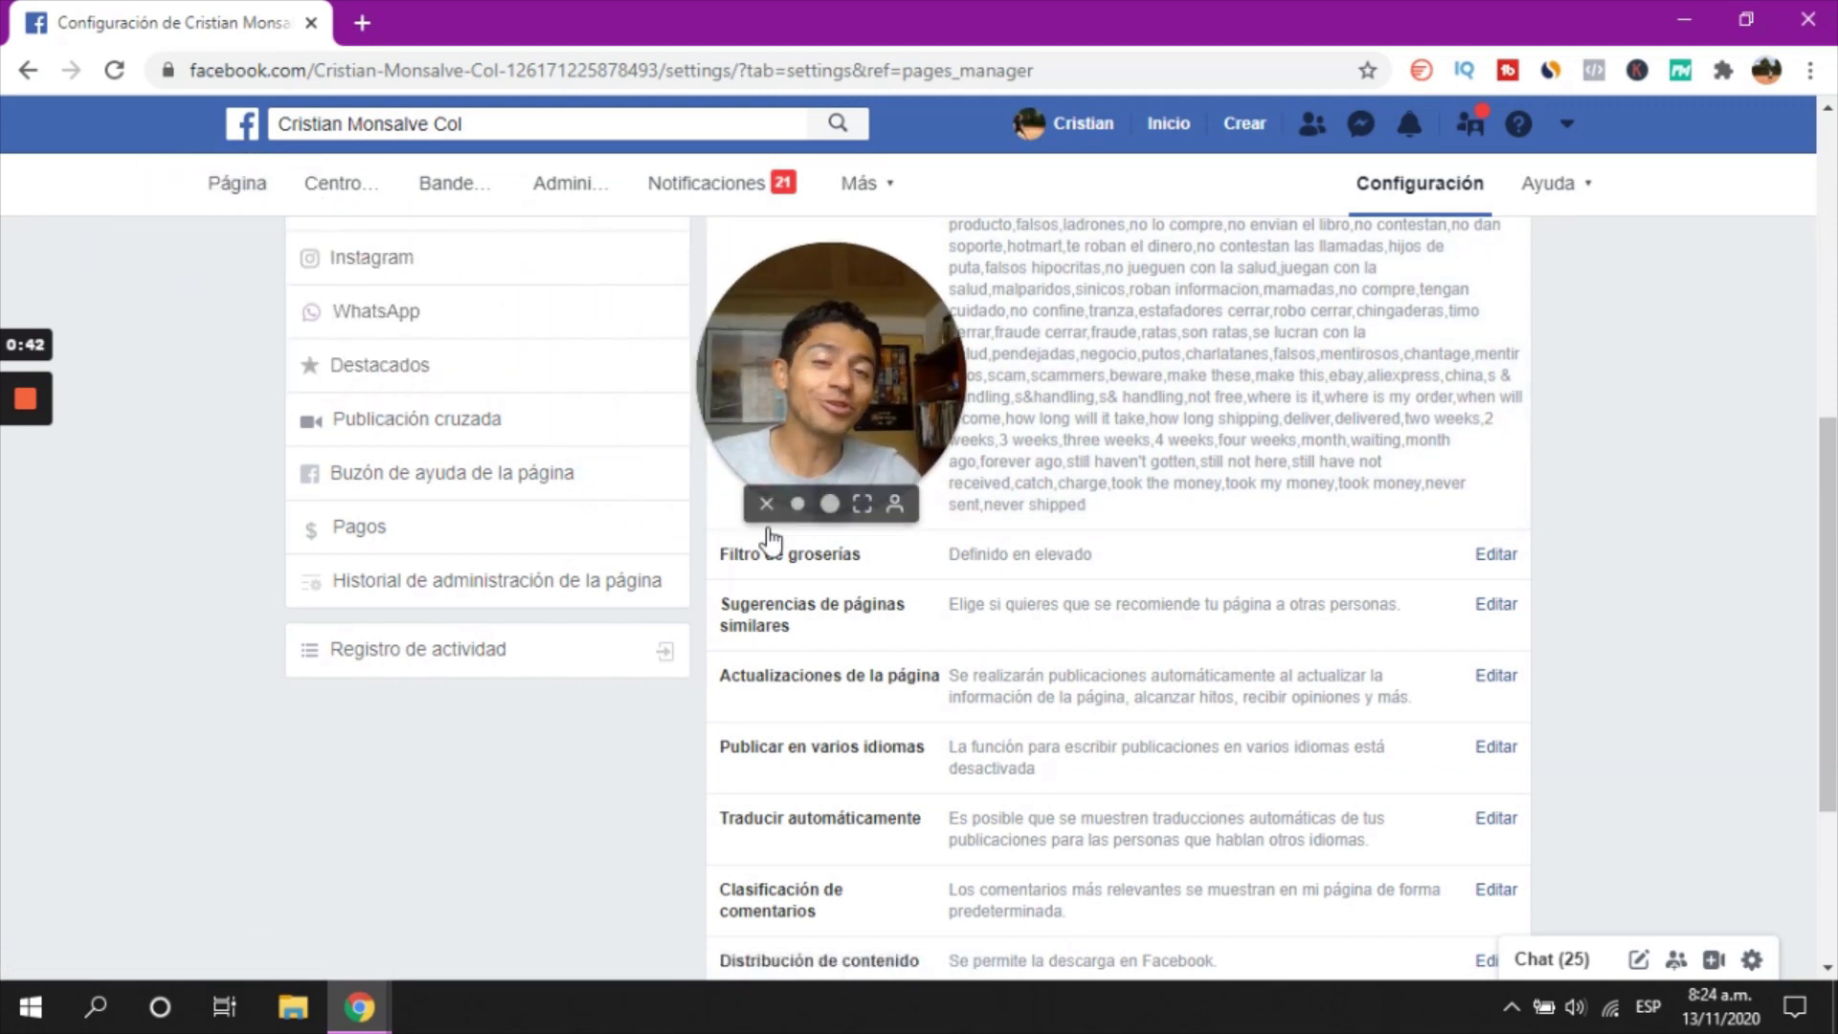
click(829, 505)
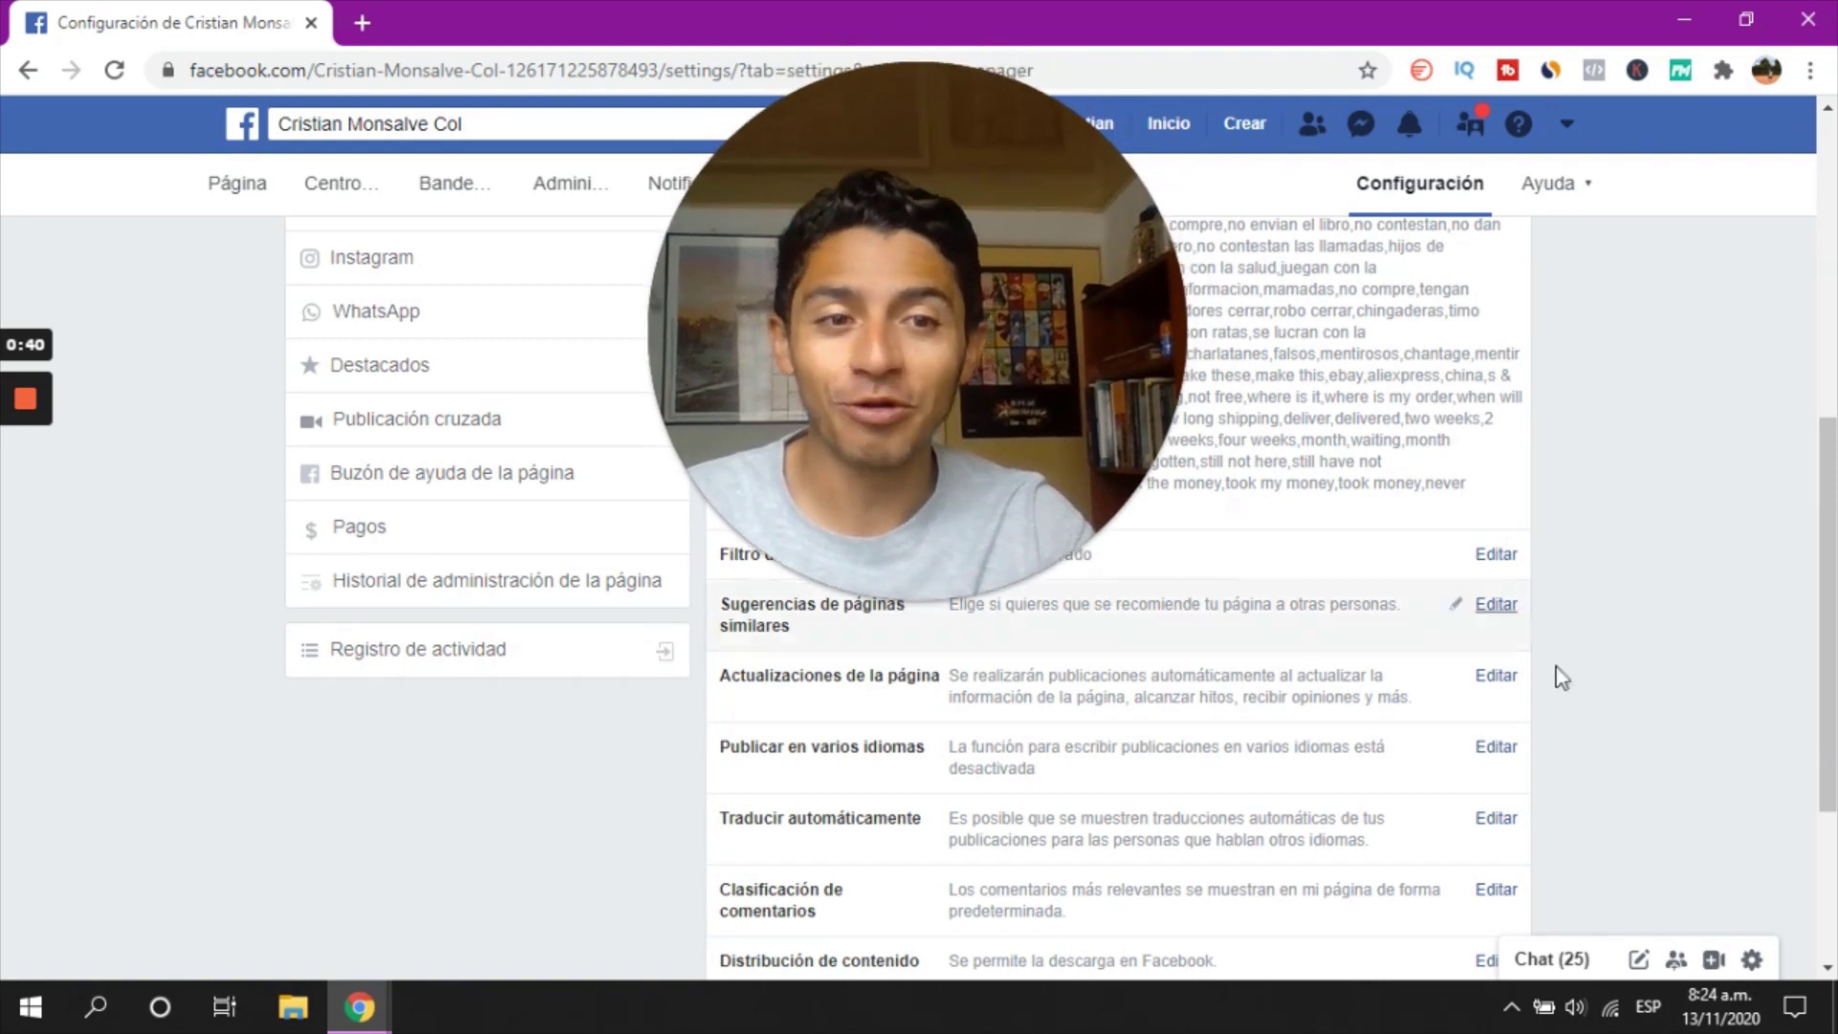